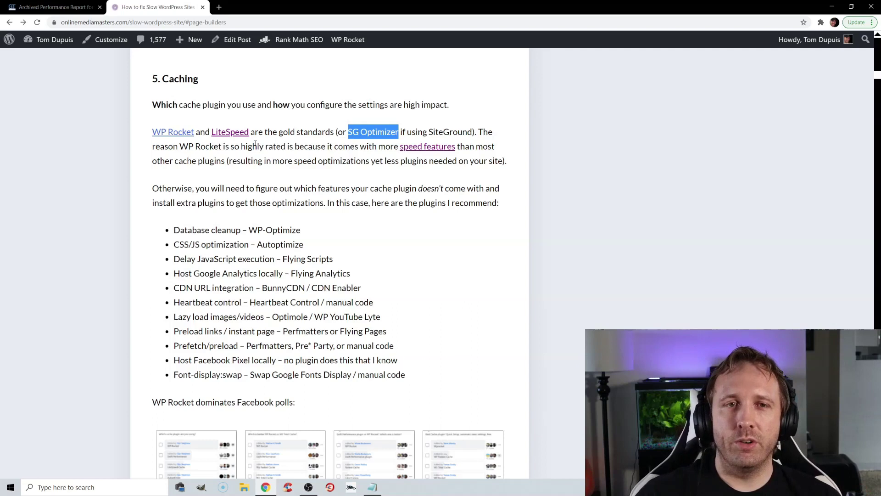
Highlight "Database cleanup" in the recommended plugin list and browse the Facebook cache plugin poll screenshots, closing the gallery at the end
{"action": "left_click", "coordinate": [335, 232]}
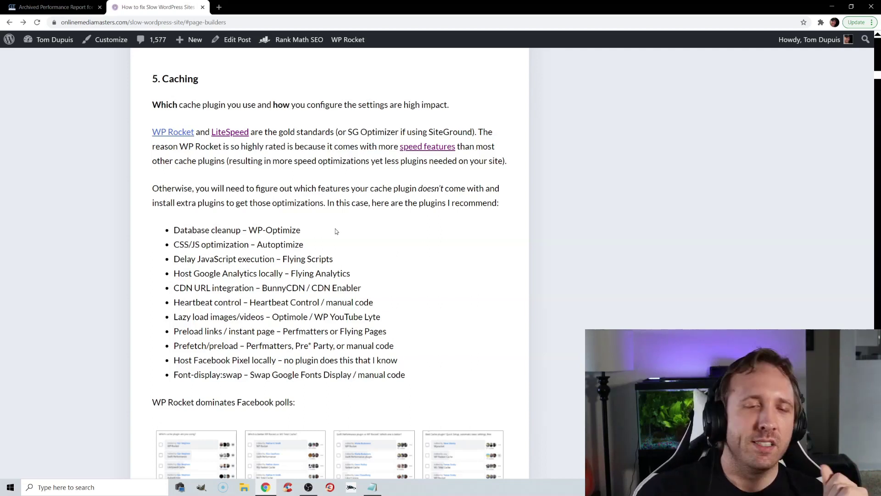
{"action": "left_click_drag", "start_coordinate": [180, 229], "coordinate": [236, 230]}
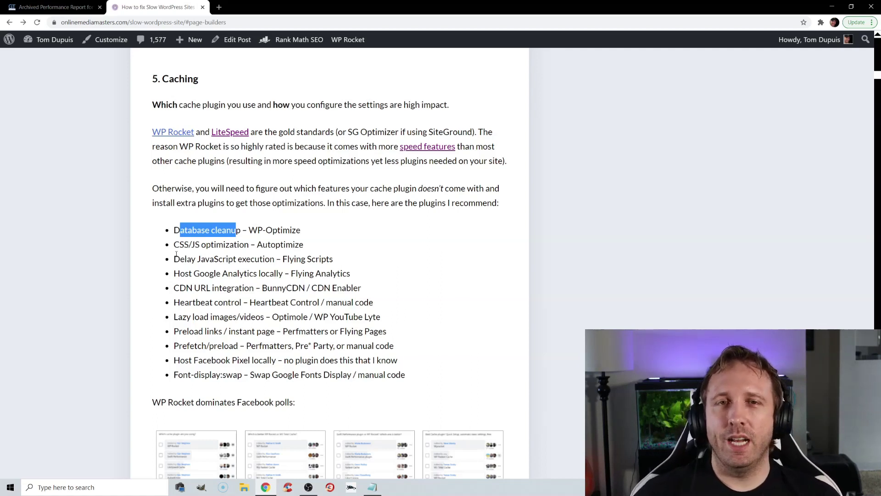
{"action": "scroll", "coordinate": [176, 255], "scroll_direction": "down", "scroll_amount": 3}
{"action": "left_click", "coordinate": [177, 348]}
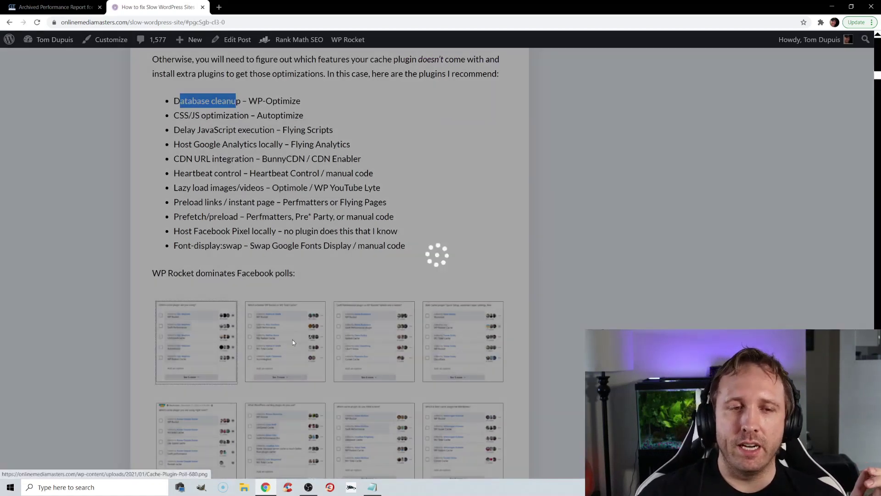
{"action": "left_click", "coordinate": [858, 259]}
{"action": "left_click", "coordinate": [859, 260]}
{"action": "left_click", "coordinate": [856, 255]}
{"action": "left_click", "coordinate": [856, 256]}
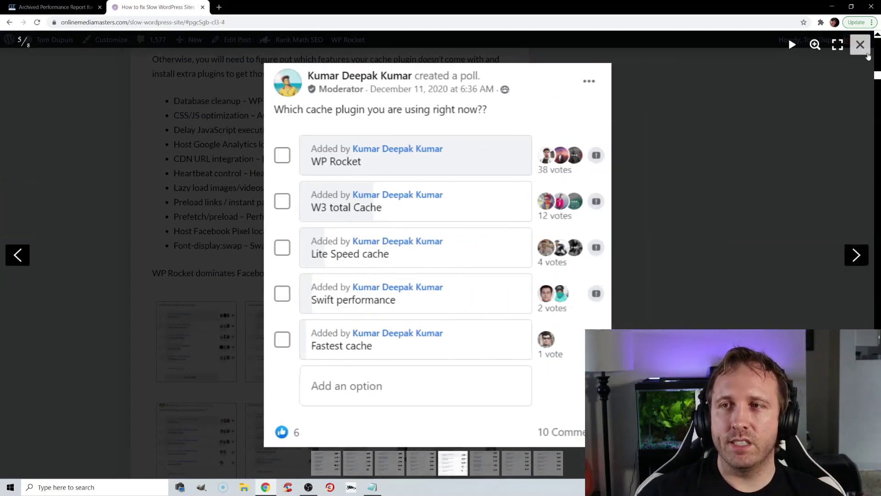
{"action": "left_click", "coordinate": [766, 260]}
Open the WP Rocket settings gallery in the article and view the Dashboard and Cache screenshots
{"action": "scroll", "coordinate": [765, 260], "scroll_direction": "down", "scroll_amount": 10}
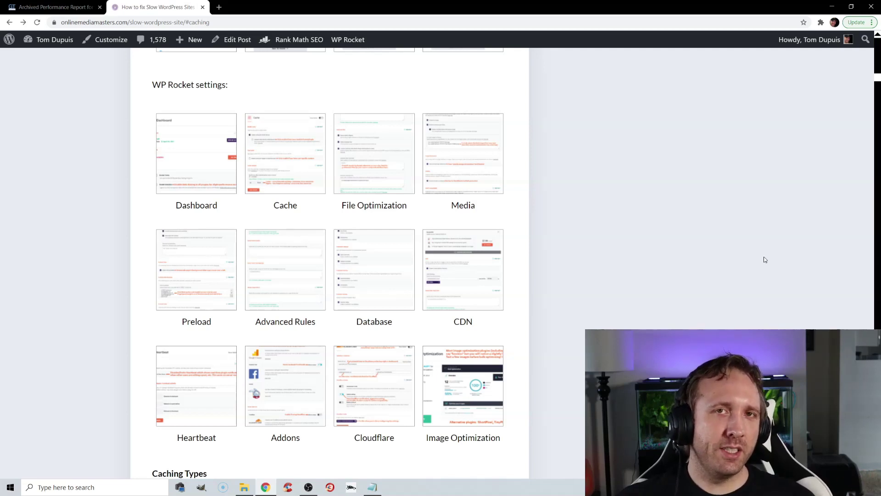
{"action": "left_click", "coordinate": [197, 157]}
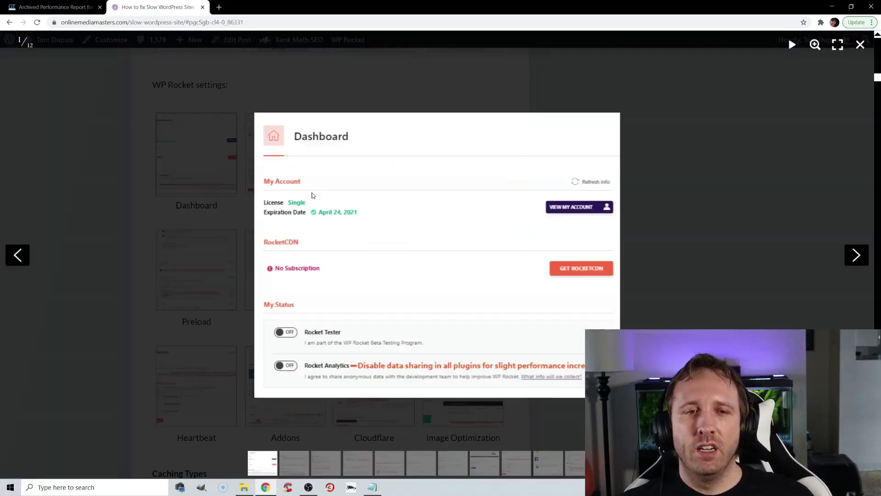
{"action": "left_click", "coordinate": [853, 256]}
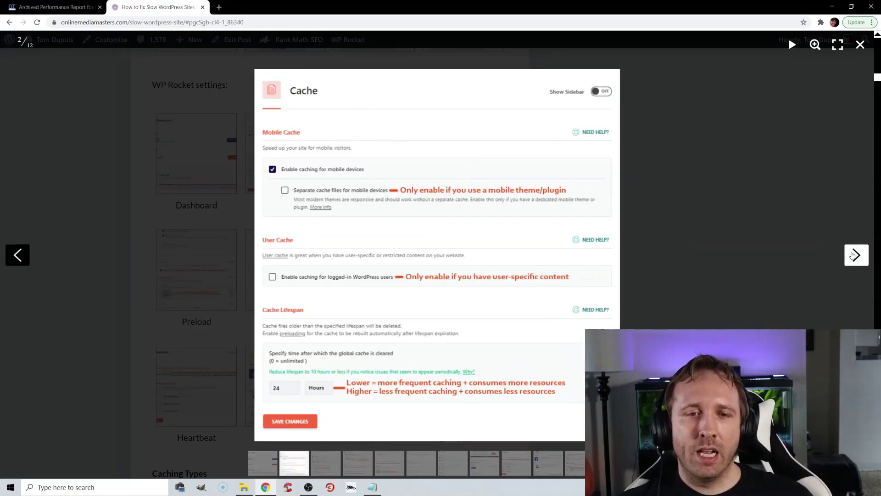
Enlarge the File Optimization screenshot and read its CSS and JavaScript settings down to the delayed scripts list
{"action": "left_click", "coordinate": [853, 255]}
{"action": "left_click", "coordinate": [815, 45]}
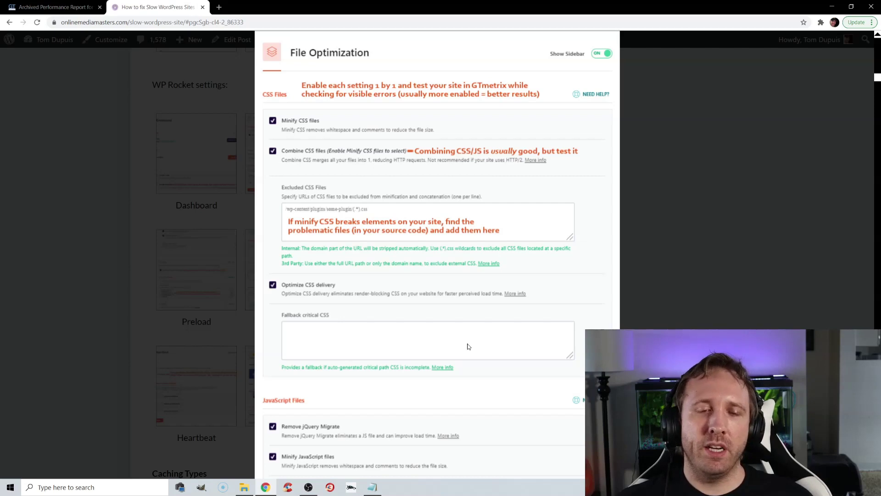
{"action": "scroll", "coordinate": [468, 346], "scroll_direction": "down", "scroll_amount": 5}
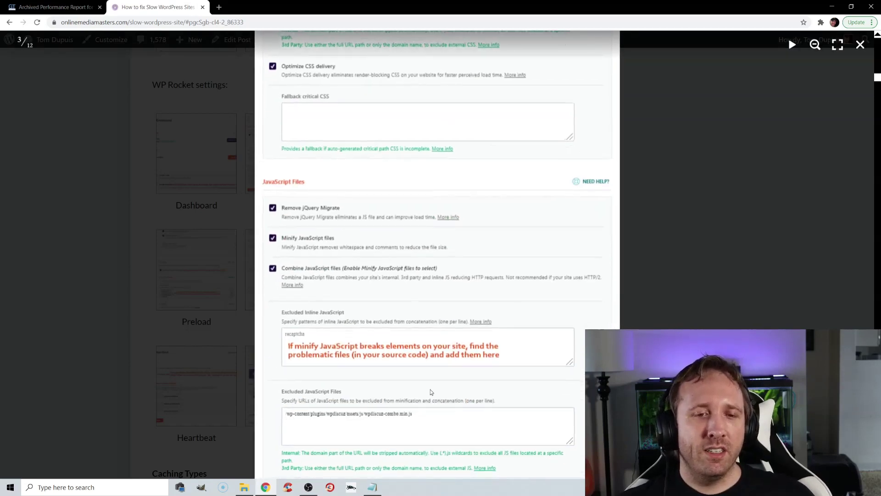
{"action": "scroll", "coordinate": [432, 392], "scroll_direction": "down", "scroll_amount": 5}
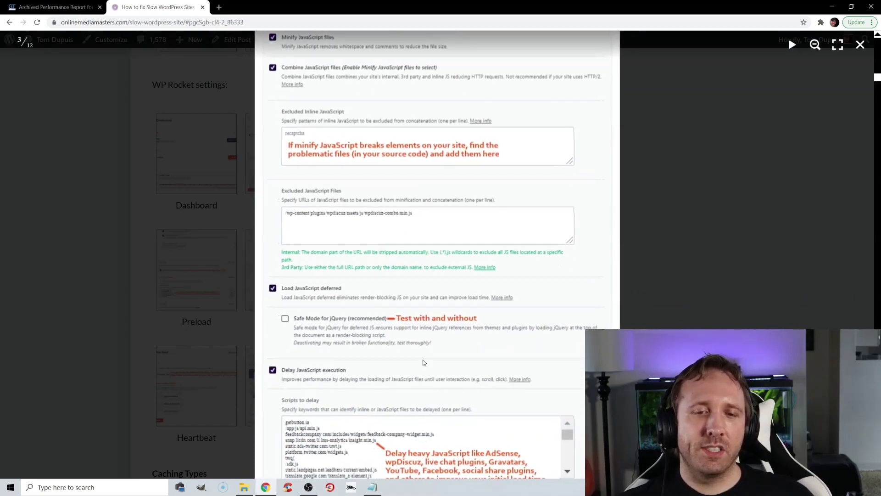
{"action": "scroll", "coordinate": [423, 362], "scroll_direction": "down", "scroll_amount": 2}
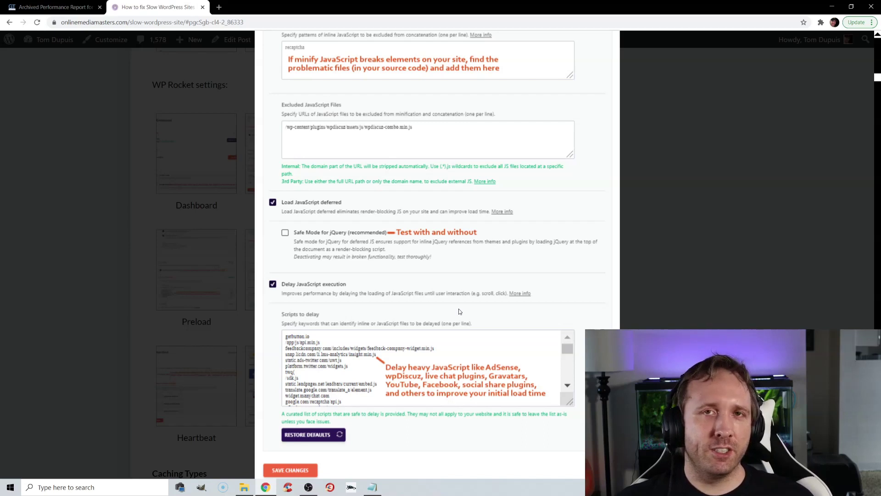
{"action": "left_click", "coordinate": [516, 263]}
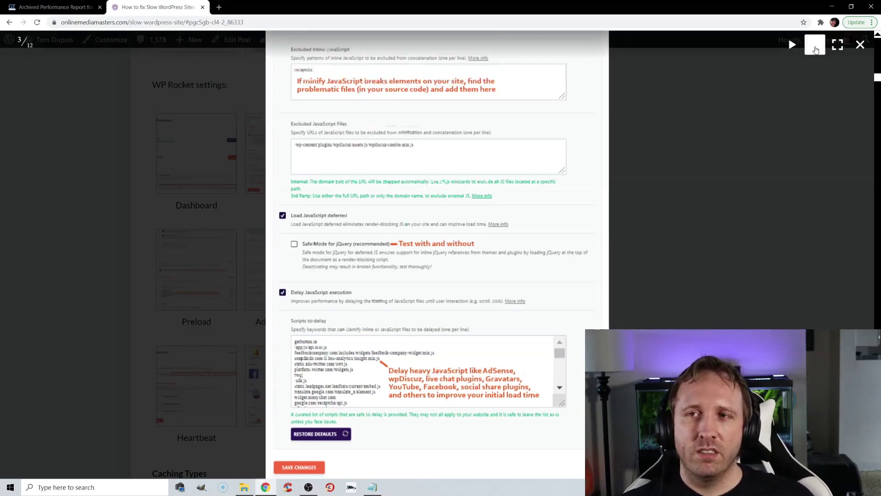
Enlarge the Media screenshot and read its settings from LazyLoad down to WebP compatibility
{"action": "left_click", "coordinate": [857, 255]}
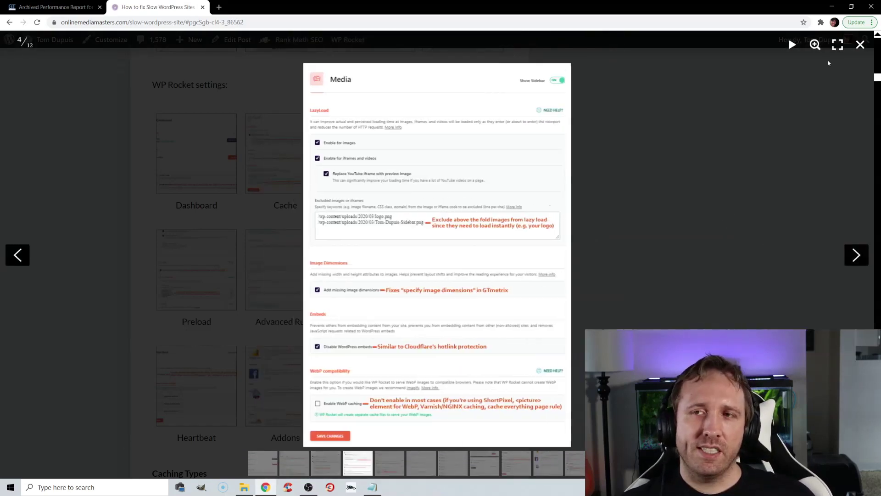
{"action": "left_click", "coordinate": [816, 44]}
{"action": "left_click_drag", "start_coordinate": [523, 133], "coordinate": [529, 181]}
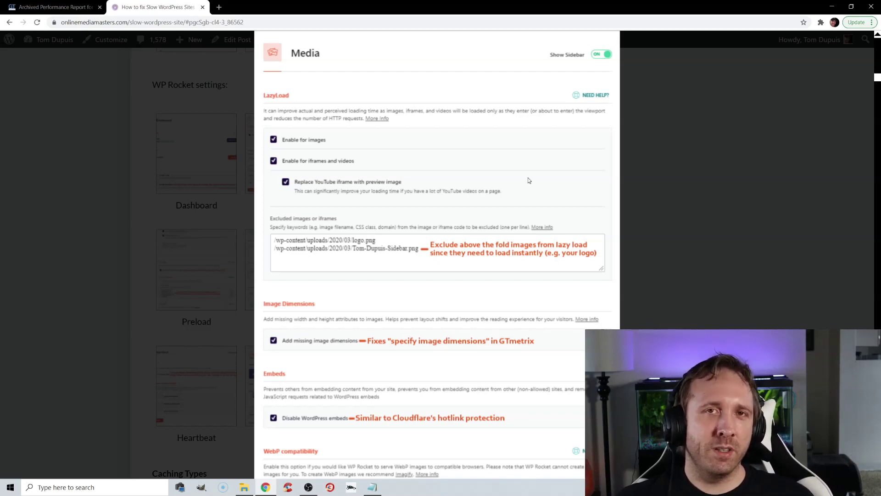
{"action": "scroll", "coordinate": [434, 249], "scroll_direction": "down", "scroll_amount": 2}
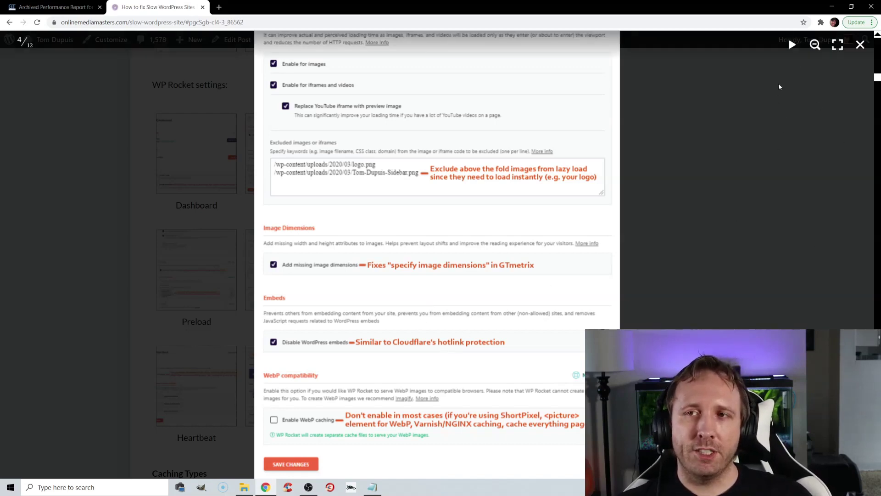
{"action": "left_click", "coordinate": [815, 45]}
Enlarge the Preload screenshot and read the settings for cache preloading, link preloading, DNS prefetching and font preloading
{"action": "left_click", "coordinate": [856, 254]}
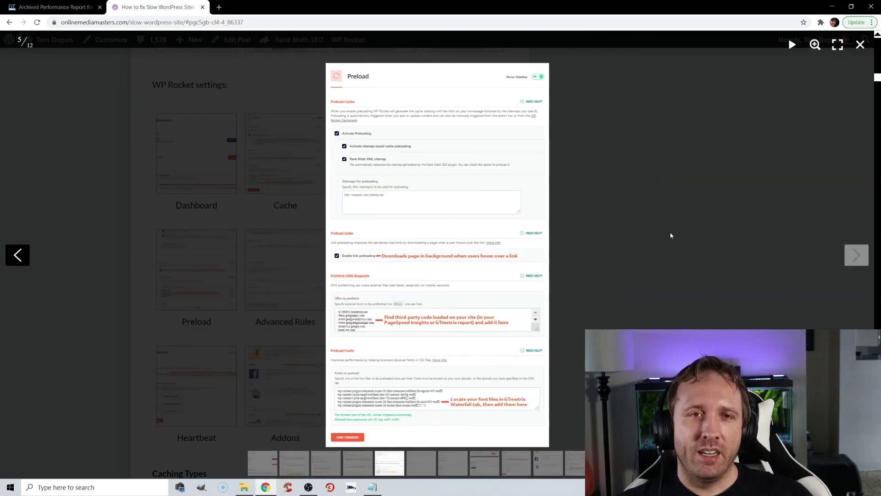
{"action": "left_click", "coordinate": [816, 45]}
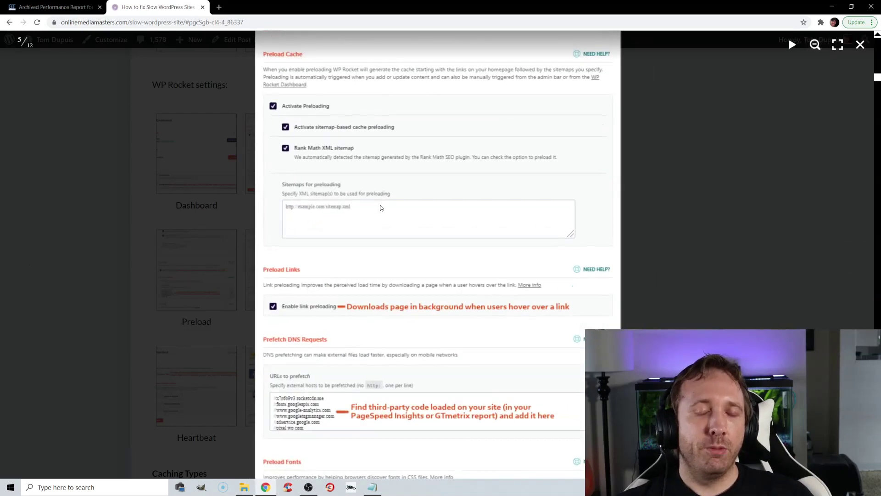
{"action": "scroll", "coordinate": [406, 294], "scroll_direction": "down", "scroll_amount": 3}
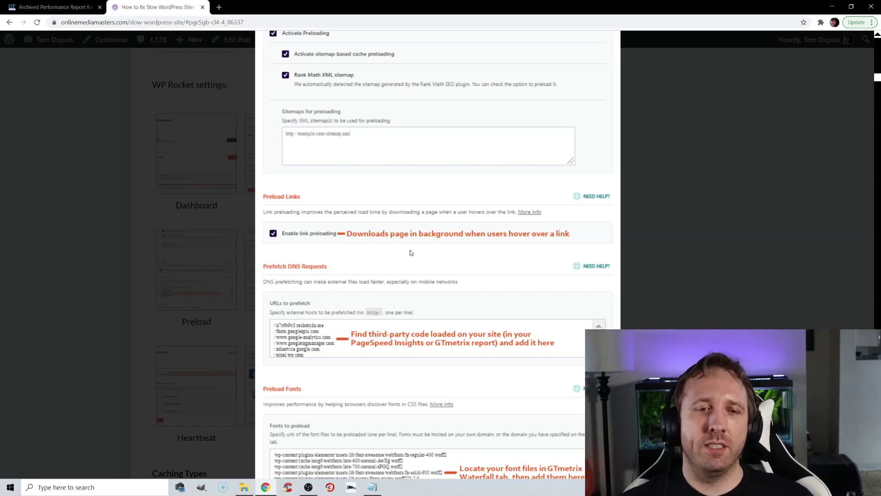
{"action": "mouse_move", "coordinate": [417, 252]}
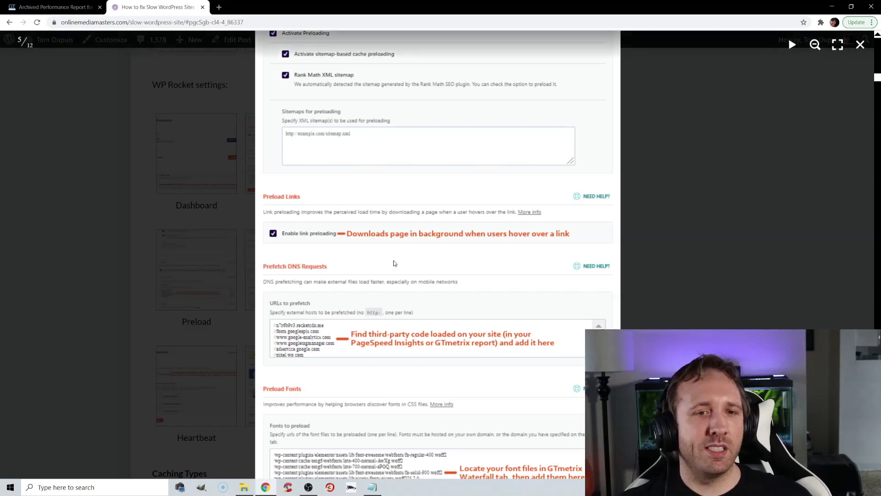
{"action": "scroll", "coordinate": [402, 257], "scroll_direction": "down", "scroll_amount": 1}
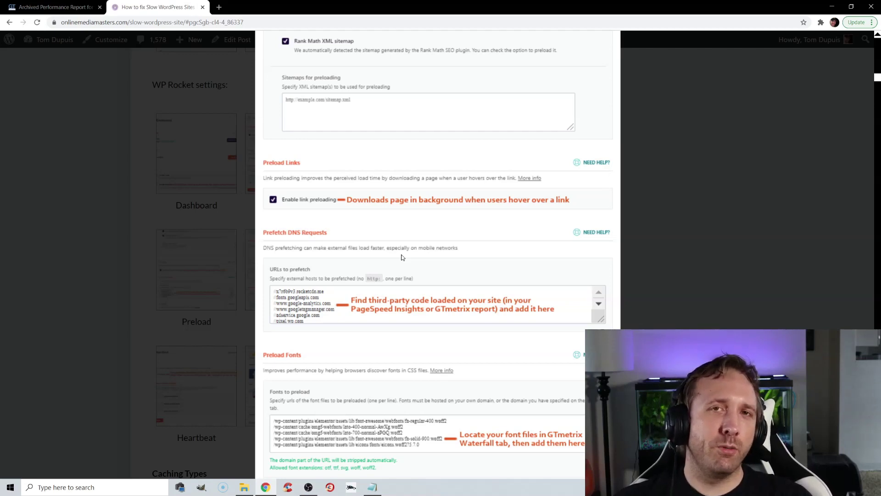
{"action": "scroll", "coordinate": [191, 110], "scroll_direction": "down", "scroll_amount": 1}
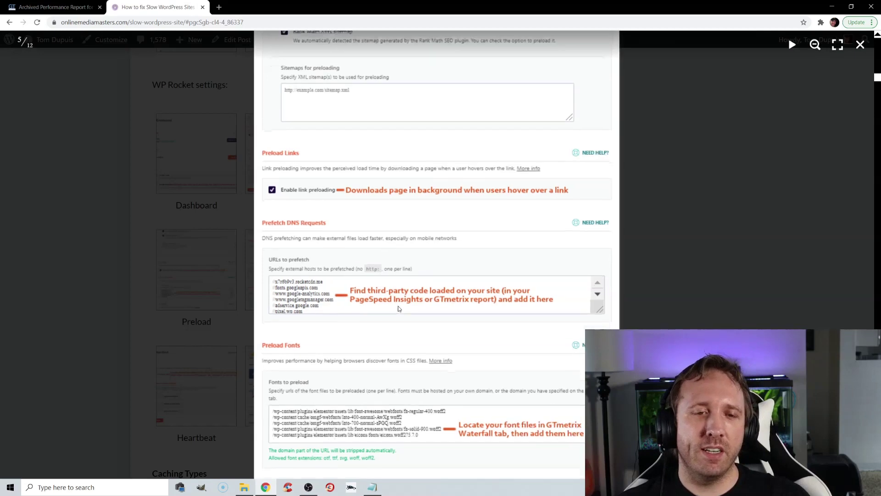
Switch to the GTmetrix report and examine the font files listed in its Waterfall chart
{"action": "left_click", "coordinate": [69, 7]}
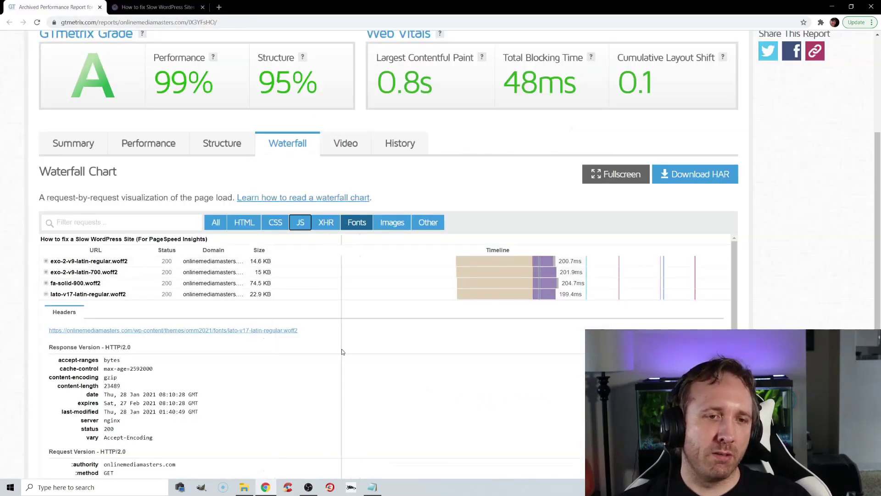
{"action": "scroll", "coordinate": [340, 348], "scroll_direction": "up", "scroll_amount": 4}
{"action": "scroll", "coordinate": [383, 312], "scroll_direction": "down", "scroll_amount": 2}
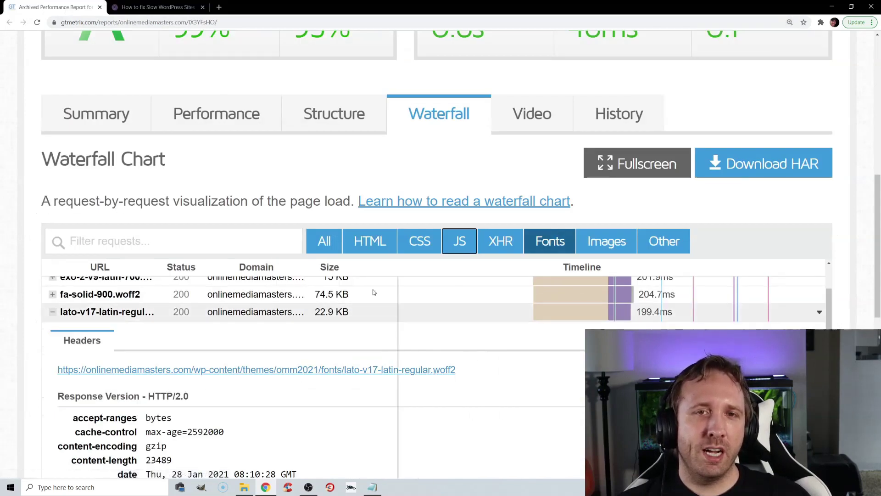
Return to the slow WordPress site article and advance the WP Rocket gallery to the Database screenshot
{"action": "left_click", "coordinate": [176, 11]}
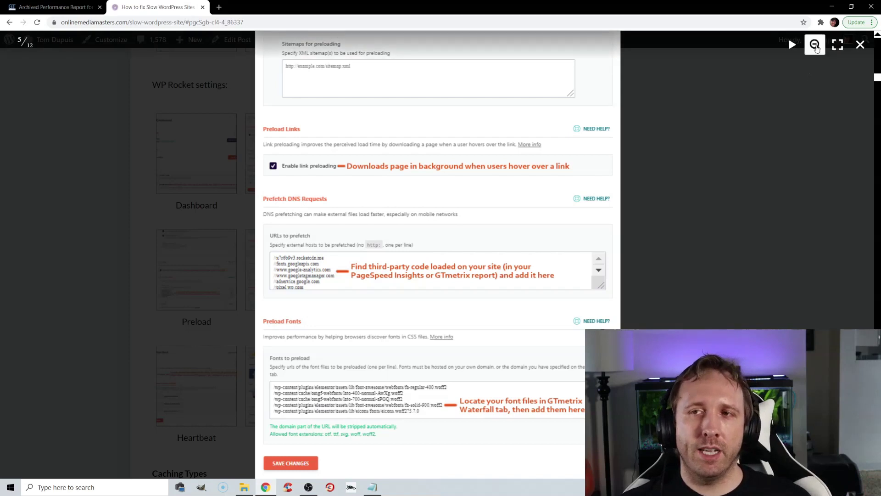
{"action": "left_click", "coordinate": [855, 255]}
{"action": "left_click", "coordinate": [855, 255]}
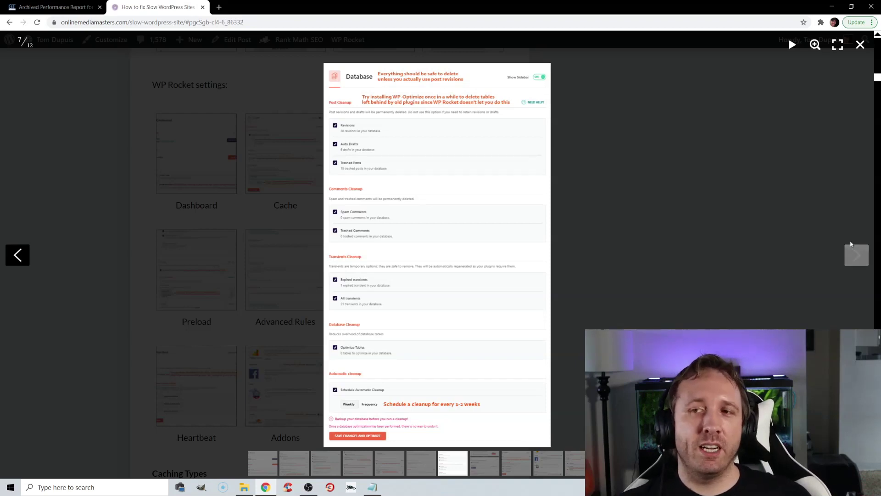
View the CDN, Heartbeat, Add-ons, Cloudflare and Image Optimization screenshots, and close the WP Rocket gallery
{"action": "left_click", "coordinate": [853, 253]}
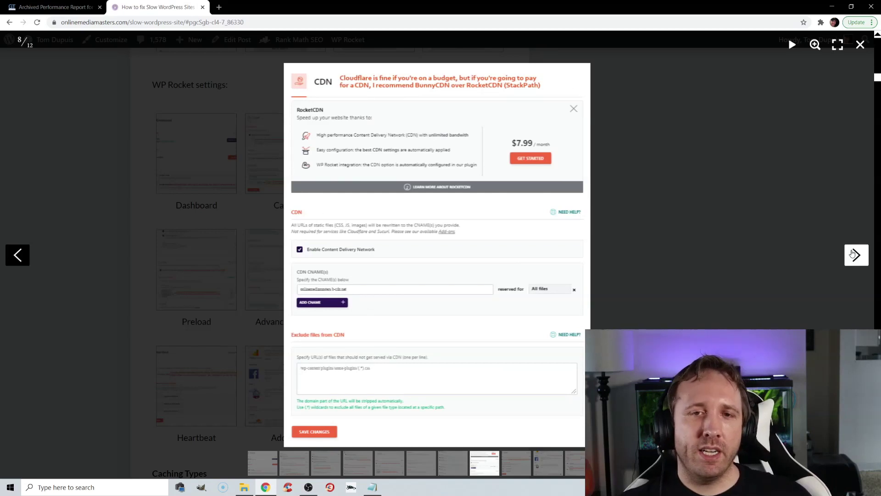
{"action": "left_click", "coordinate": [852, 253]}
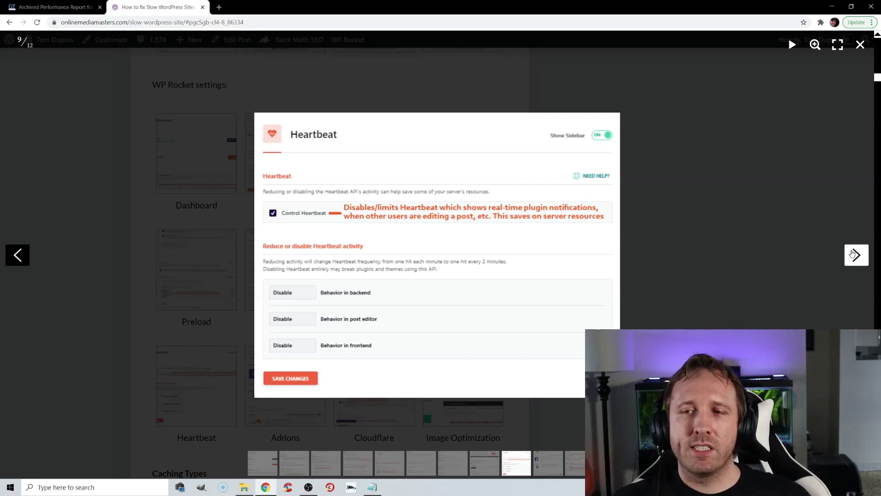
{"action": "left_click", "coordinate": [852, 254]}
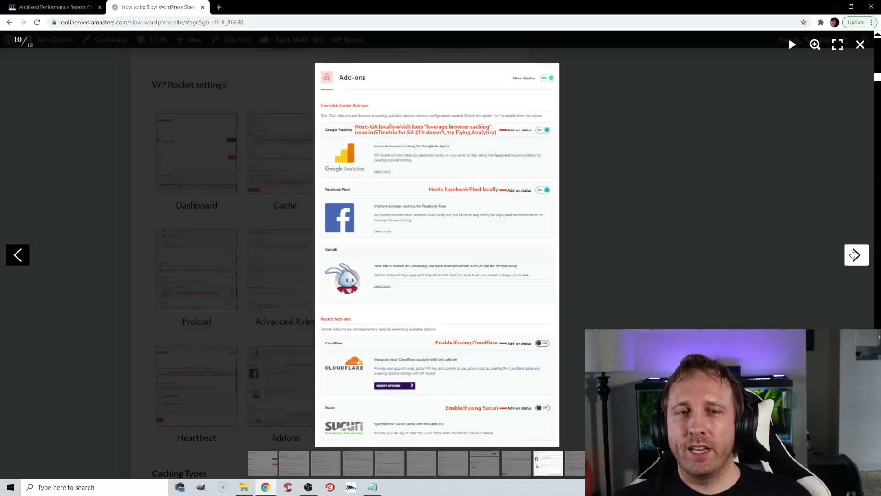
{"action": "left_click", "coordinate": [852, 253]}
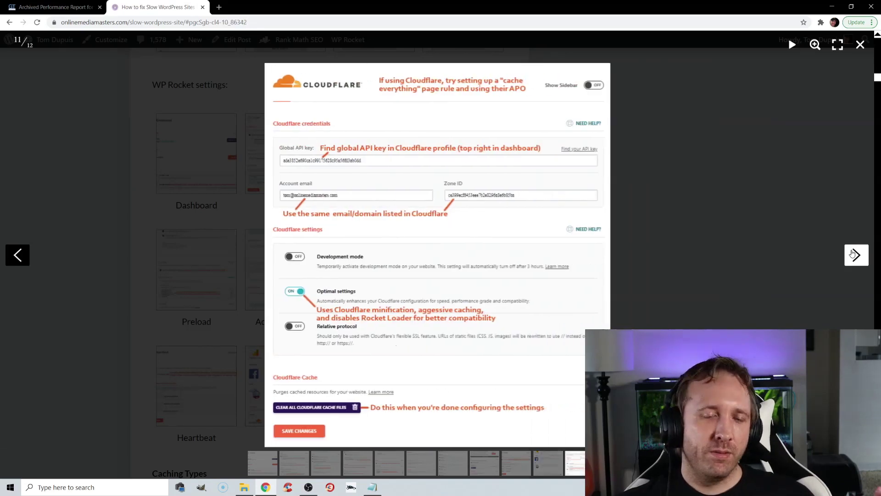
{"action": "left_click", "coordinate": [852, 253]}
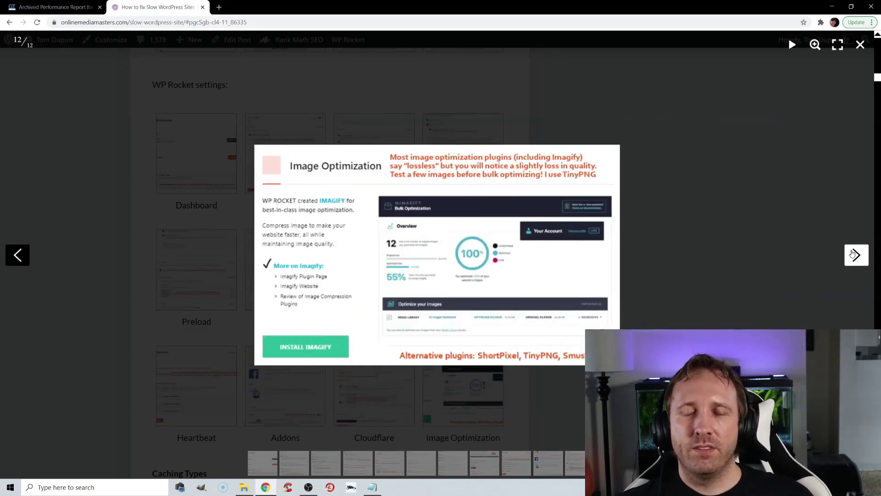
{"action": "left_click", "coordinate": [852, 254]}
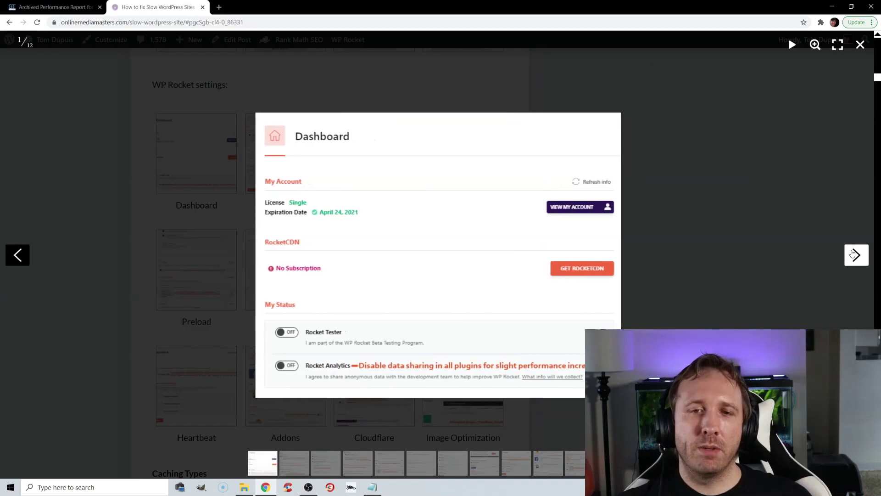
{"action": "left_click", "coordinate": [861, 46]}
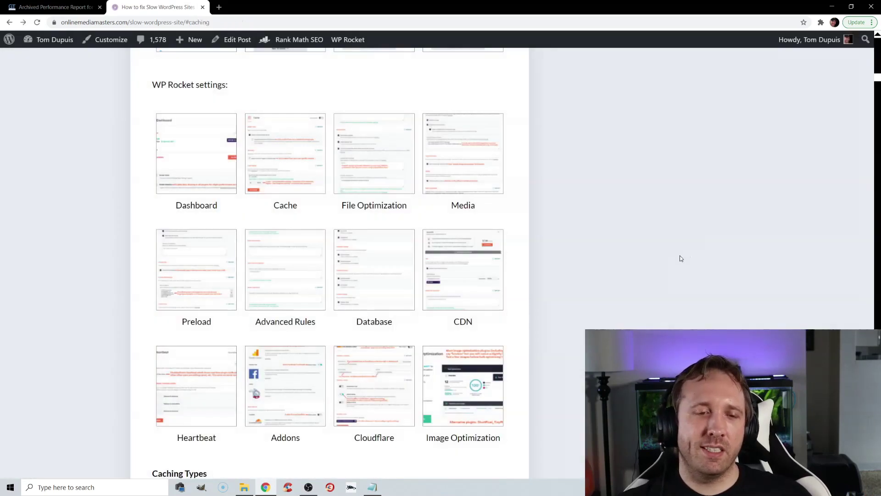
Read the article's Caching Types section and its list of CDN and Cloudflare recommendations
{"action": "scroll", "coordinate": [524, 251], "scroll_direction": "down", "scroll_amount": 8}
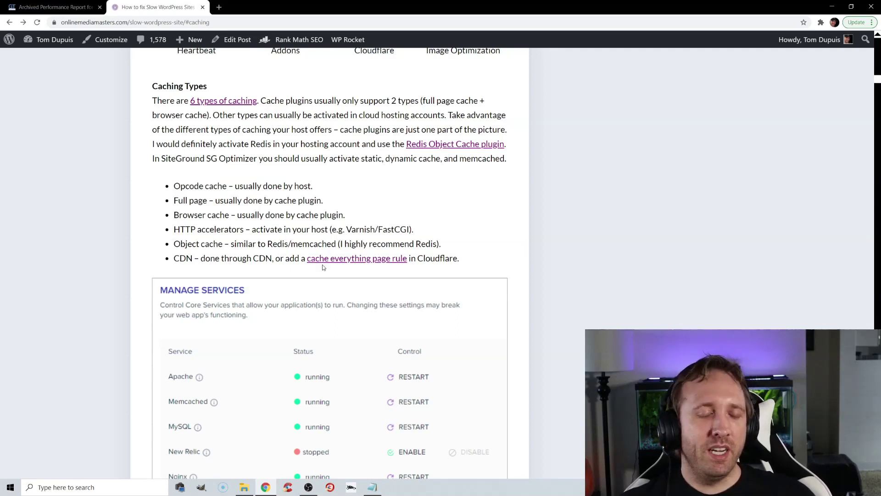
{"action": "scroll", "coordinate": [320, 288], "scroll_direction": "down", "scroll_amount": 3}
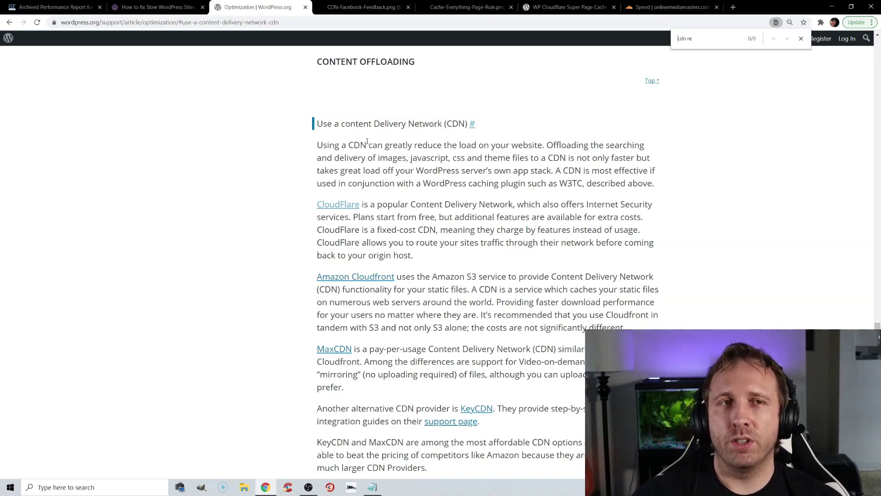
{"action": "left_click", "coordinate": [158, 6]}
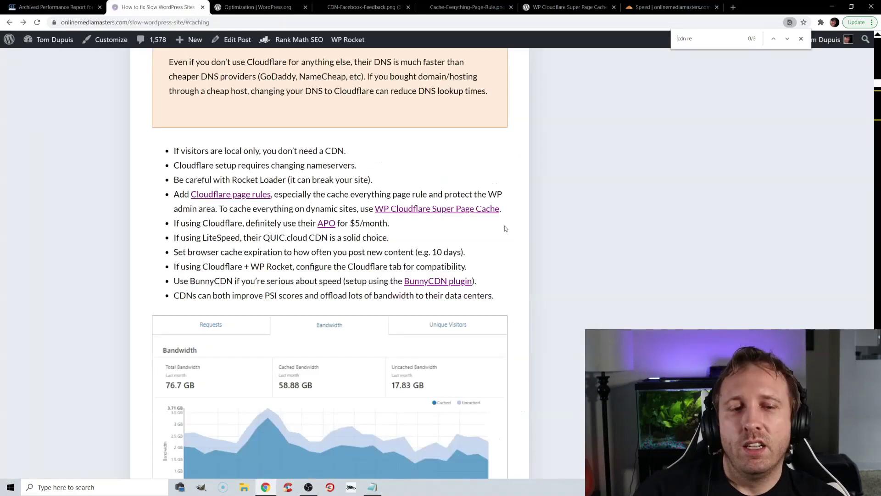
Finish the article's CDN recommendations and bandwidth chart, and examine the Facebook feedback screenshot on which CDN people use
{"action": "scroll", "coordinate": [506, 228], "scroll_direction": "down", "scroll_amount": 3}
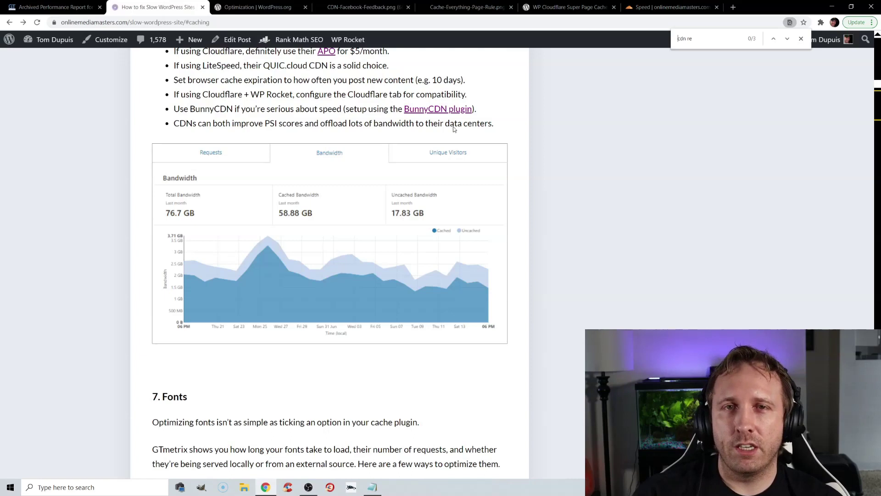
{"action": "left_click", "coordinate": [367, 6]}
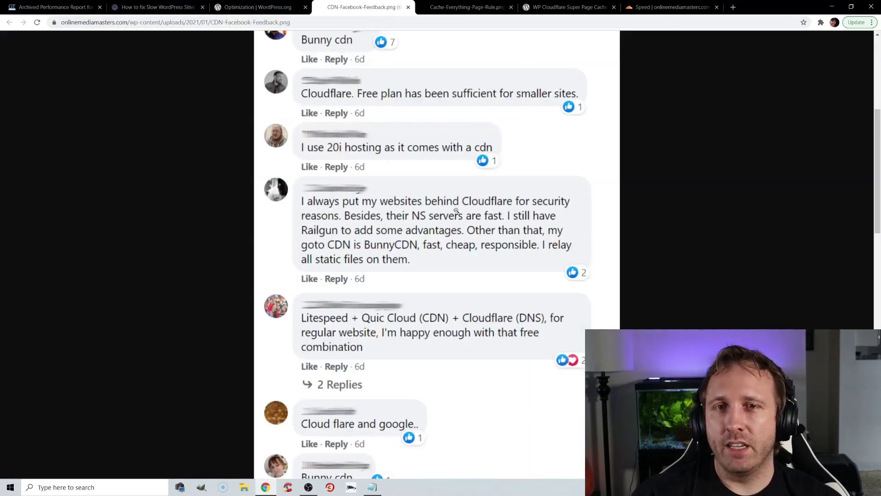
{"action": "left_click", "coordinate": [457, 146]}
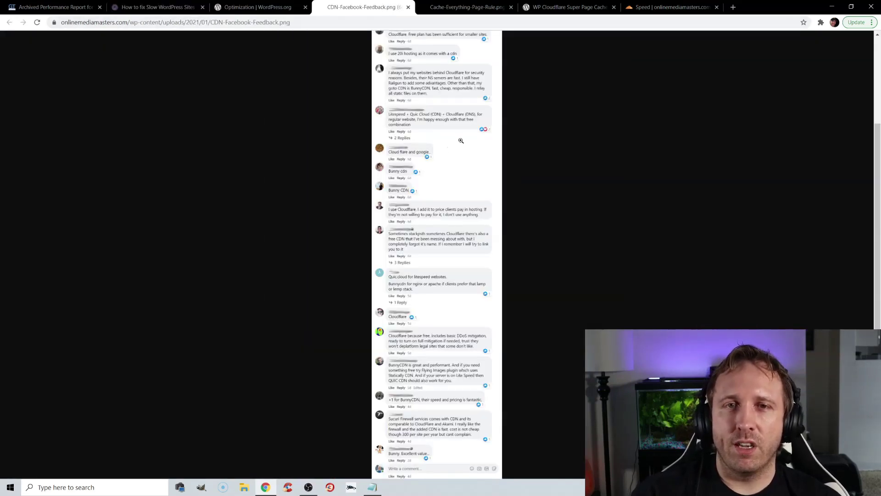
{"action": "scroll", "coordinate": [465, 172], "scroll_direction": "up", "scroll_amount": 3}
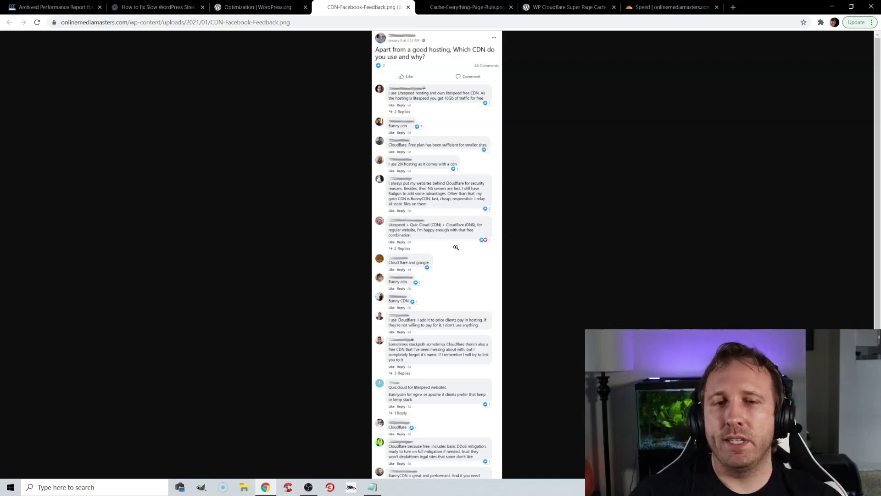
{"action": "left_click", "coordinate": [466, 188]}
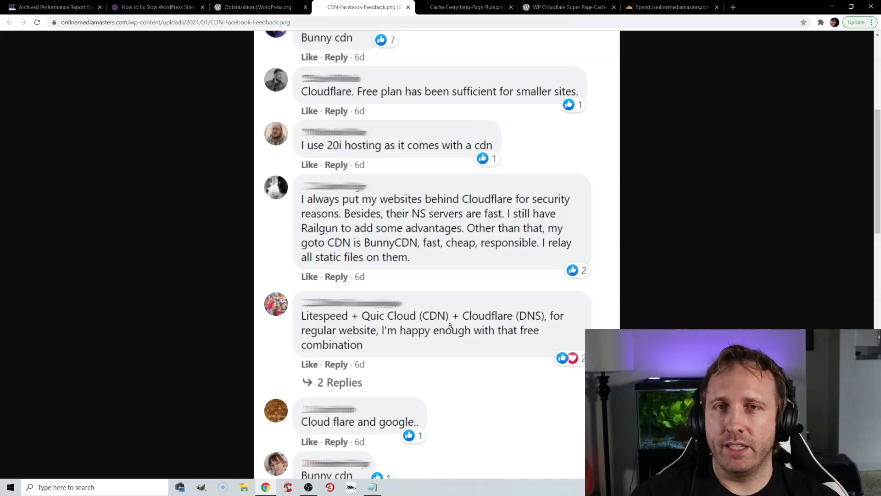
View the Cache Everything page rule screenshot, and highlight the WP Cloudflare Super Page Cache plugin's title and read its description
{"action": "left_click", "coordinate": [476, 6]}
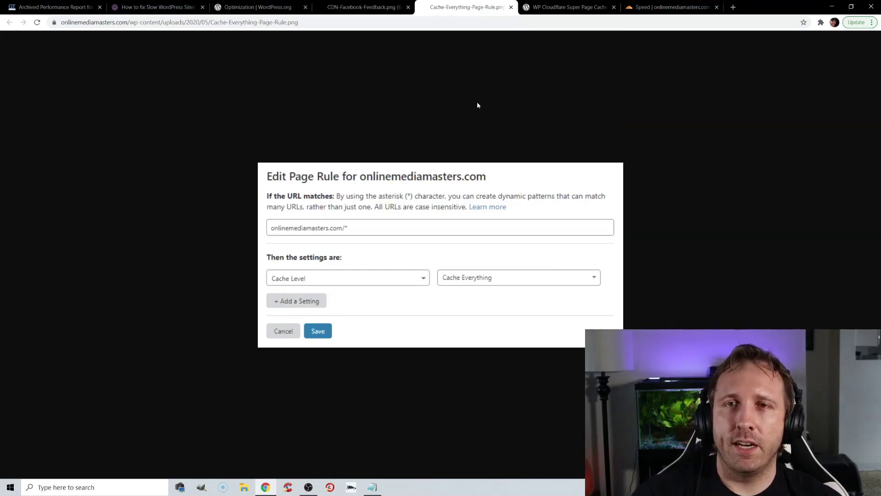
{"action": "left_click", "coordinate": [567, 7]}
{"action": "scroll", "coordinate": [561, 163], "scroll_direction": "up", "scroll_amount": 5}
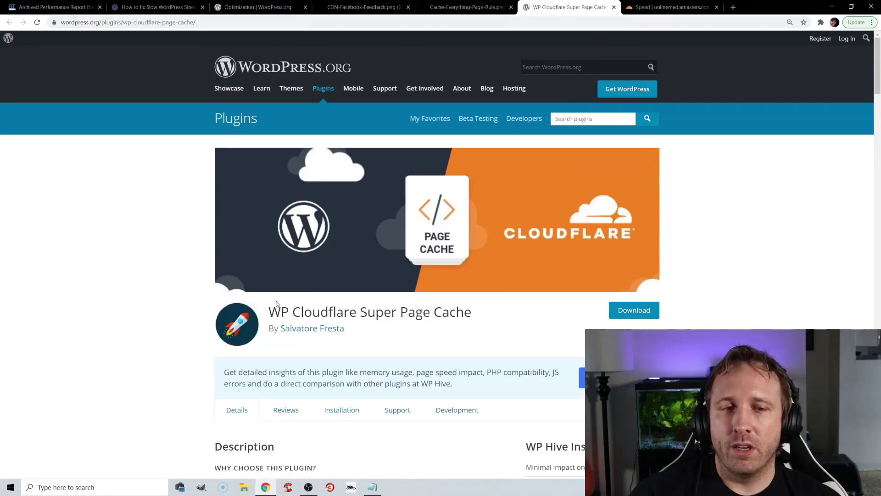
{"action": "left_click_drag", "start_coordinate": [270, 312], "coordinate": [476, 316]}
{"action": "scroll", "coordinate": [523, 238], "scroll_direction": "down", "scroll_amount": 5}
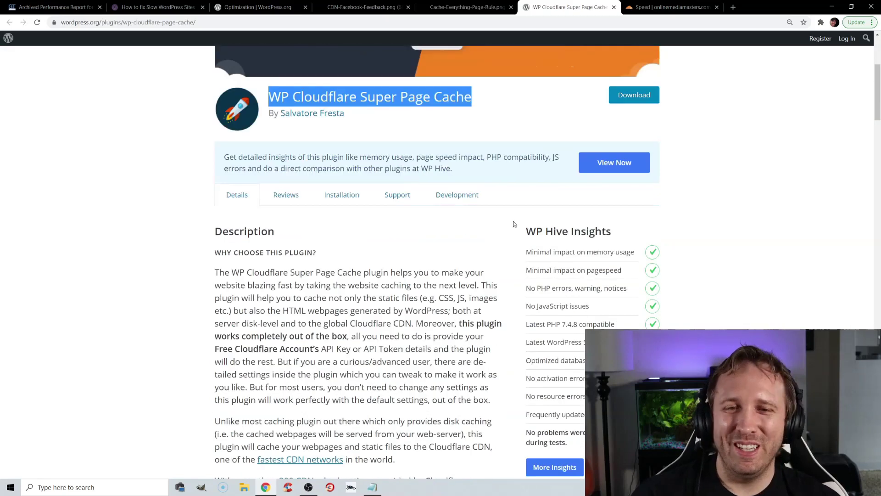
Switch to the Cloudflare speed settings and read the Automatic Platform Optimization for WordPress section
{"action": "key", "text": "ctrl+Tab"}
{"action": "left_click", "coordinate": [739, 153]}
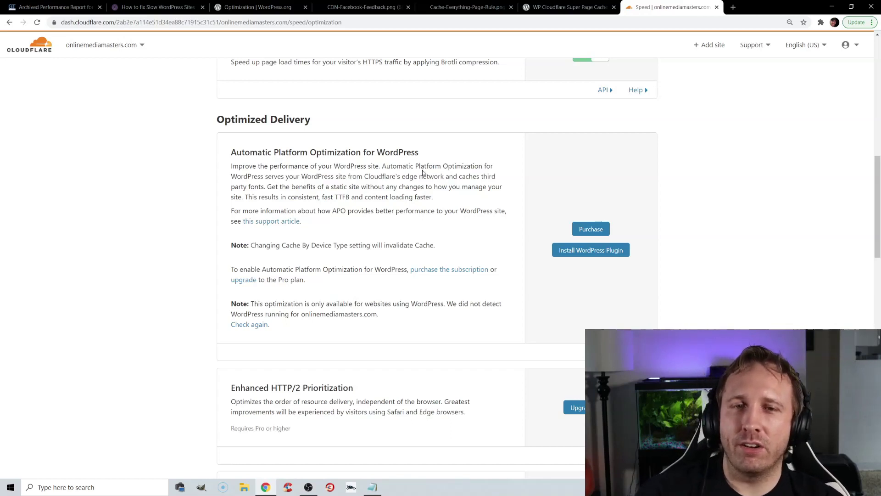
{"action": "scroll", "coordinate": [406, 173], "scroll_direction": "up", "scroll_amount": 15}
View the Roboto styles on Google Fonts, the OMGF plugin page and the Transfonter webfont generator's format options
{"action": "left_click", "coordinate": [285, 78]}
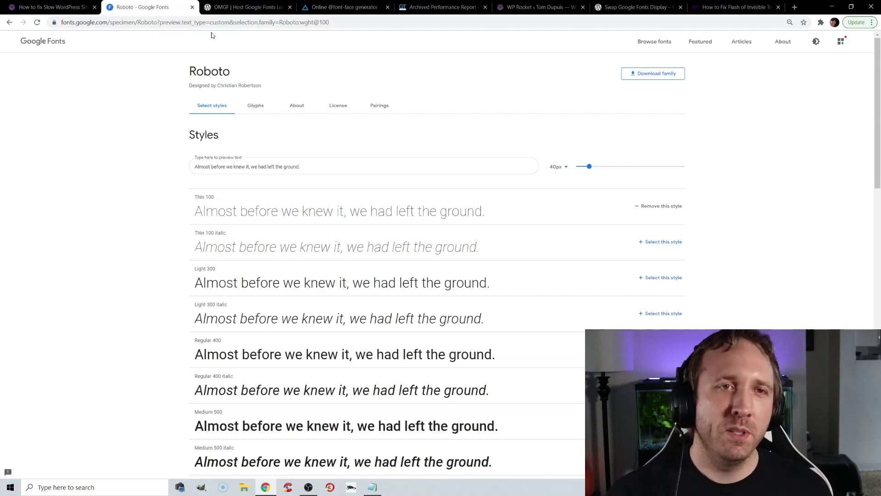
{"action": "left_click", "coordinate": [228, 8]}
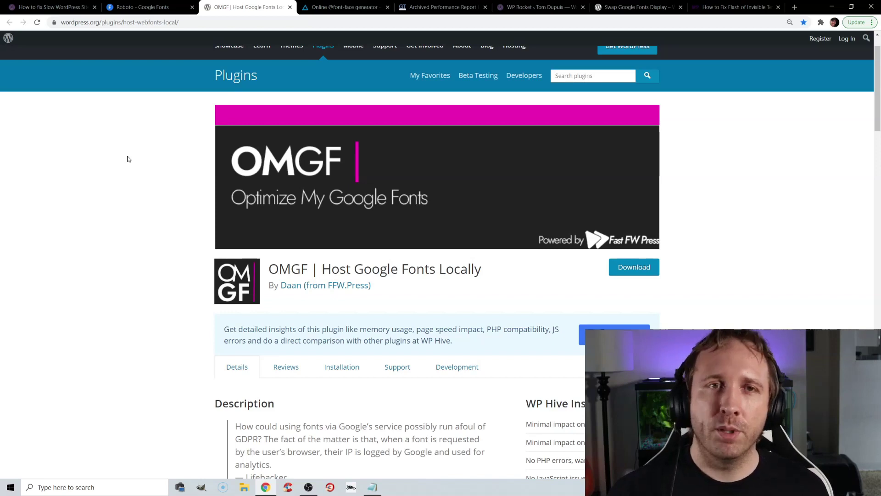
{"action": "left_click", "coordinate": [321, 7]}
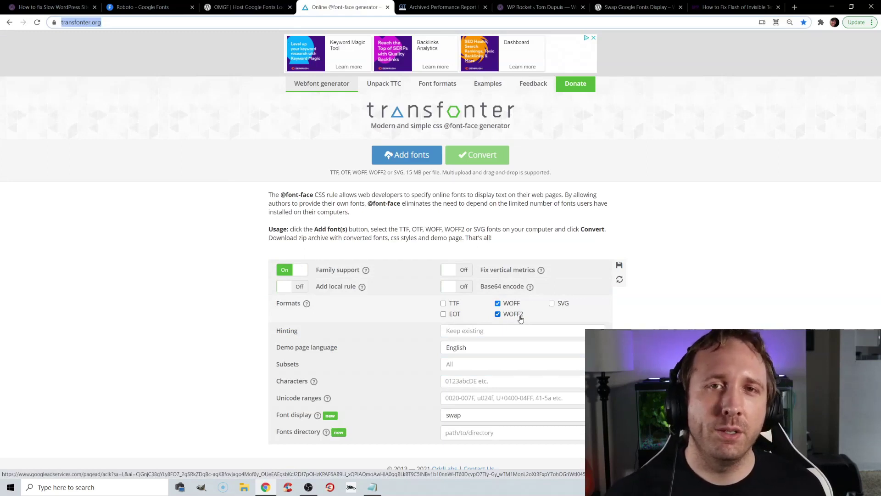
Examine the Lato woff2 font URL in the GTmetrix Waterfall and WP Rocket's Preload Fonts setting
{"action": "left_click", "coordinate": [419, 6]}
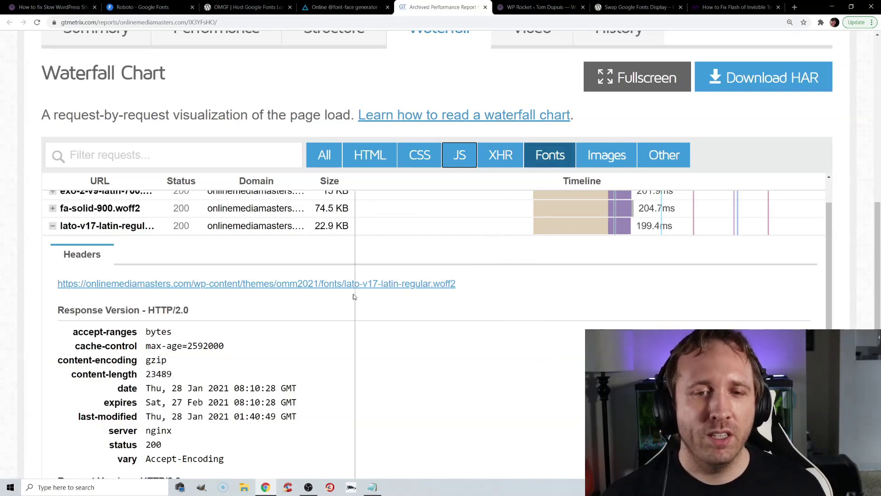
{"action": "left_click", "coordinate": [540, 7]}
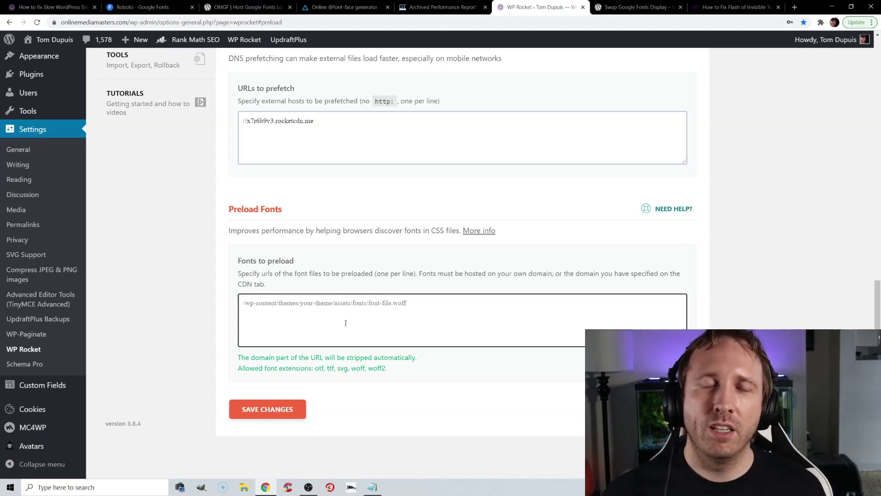
View the Swap Google Fonts Display plugin page and highlight the font-display: swap line in the Flash of Invisible Text article
{"action": "left_click", "coordinate": [630, 15]}
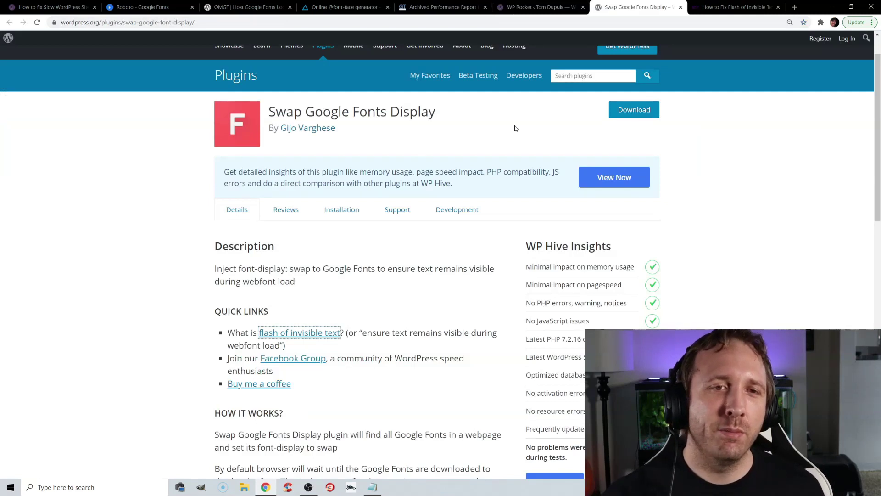
{"action": "left_click", "coordinate": [719, 6]}
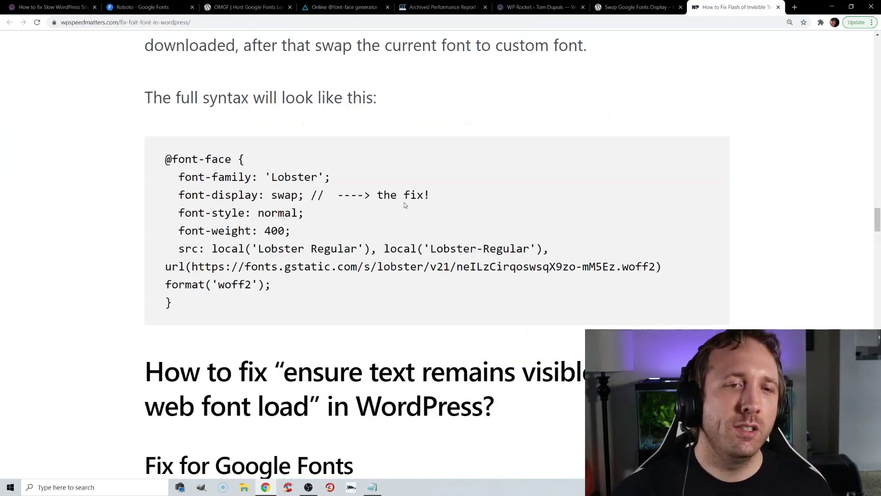
{"action": "left_click_drag", "start_coordinate": [180, 196], "coordinate": [304, 196]}
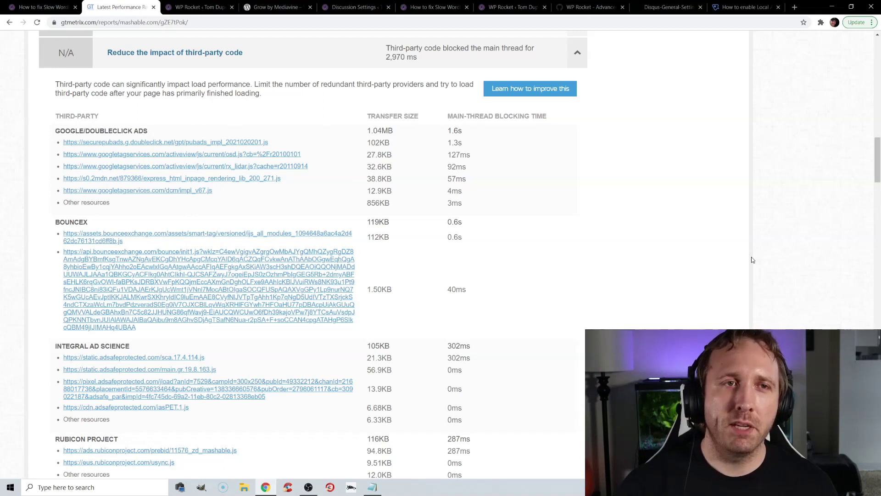
View WP Rocket's Google Tracking and Facebook Pixel add-ons, the Grow by Mediavine plugin page and the WordPress avatar discussion settings
{"action": "left_click", "coordinate": [197, 7]}
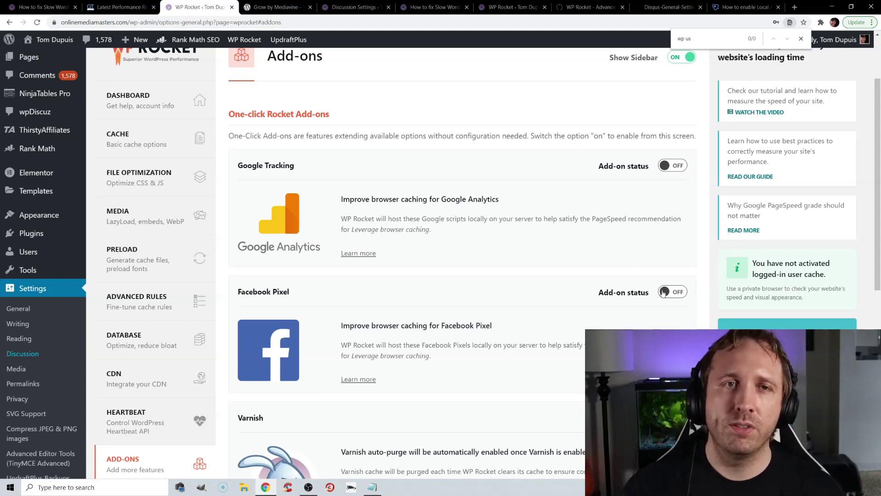
{"action": "key", "text": "ctrl+Tab"}
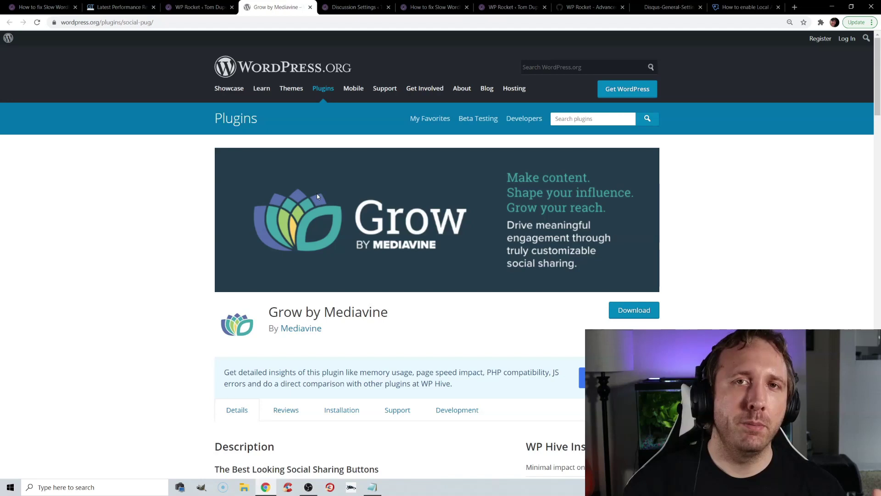
{"action": "key", "text": "ctrl+Tab"}
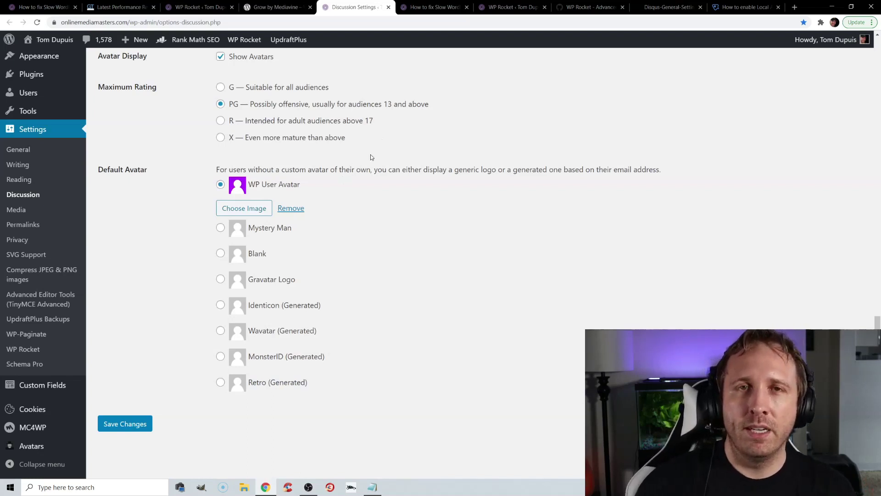
Switch to the slow WordPress site article's comments and look through the avatars shown beside them
{"action": "left_click", "coordinate": [414, 7]}
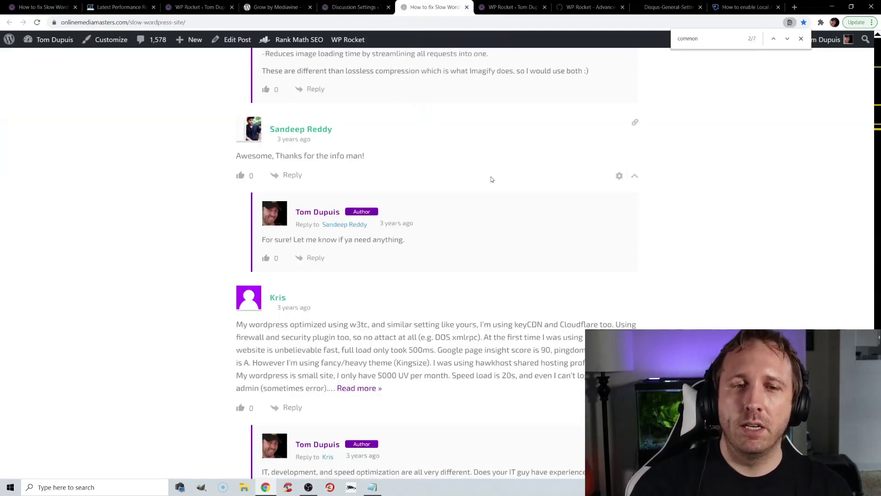
{"action": "scroll", "coordinate": [436, 257], "scroll_direction": "down", "scroll_amount": 15}
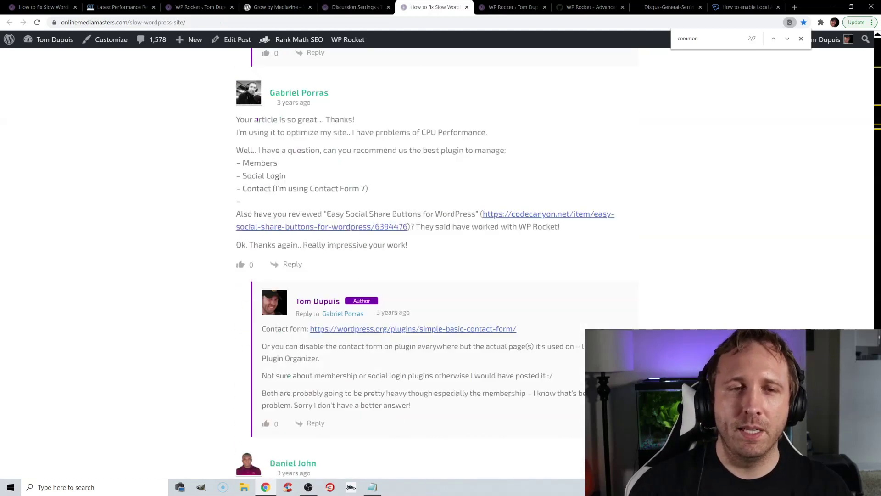
{"action": "scroll", "coordinate": [436, 257], "scroll_direction": "up", "scroll_amount": 3}
{"action": "scroll", "coordinate": [436, 257], "scroll_direction": "down", "scroll_amount": 10}
{"action": "scroll", "coordinate": [618, 138], "scroll_direction": "down", "scroll_amount": 6}
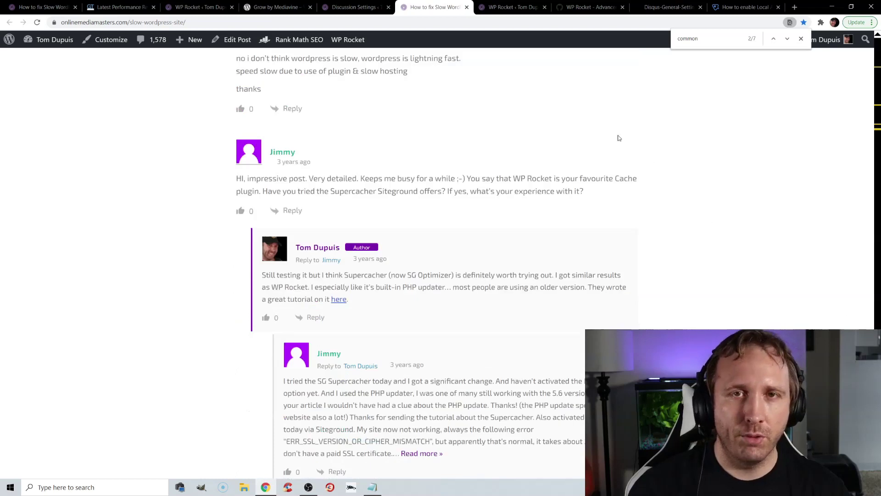
Review WP Rocket's LazyLoad options for iframes and videos, and its Preload settings through to Prefetch DNS Requests
{"action": "key", "text": "ctrl+Tab"}
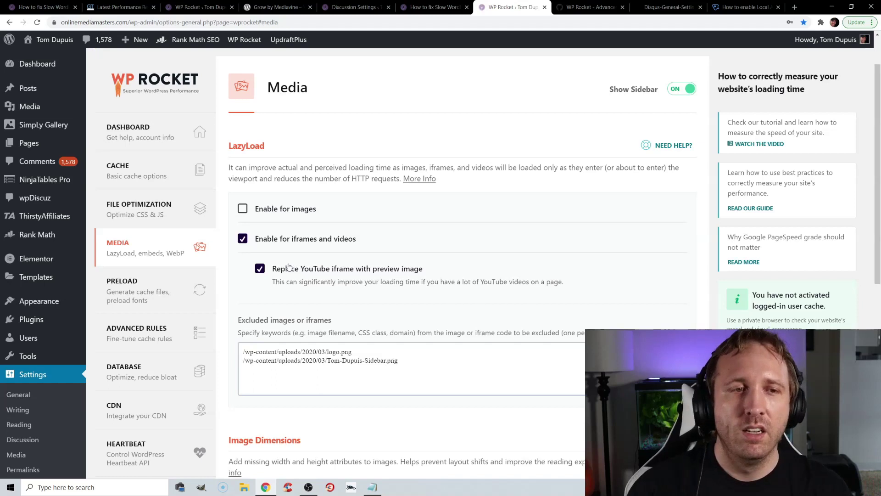
{"action": "left_click", "coordinate": [144, 293]}
{"action": "scroll", "coordinate": [356, 225], "scroll_direction": "down", "scroll_amount": 2}
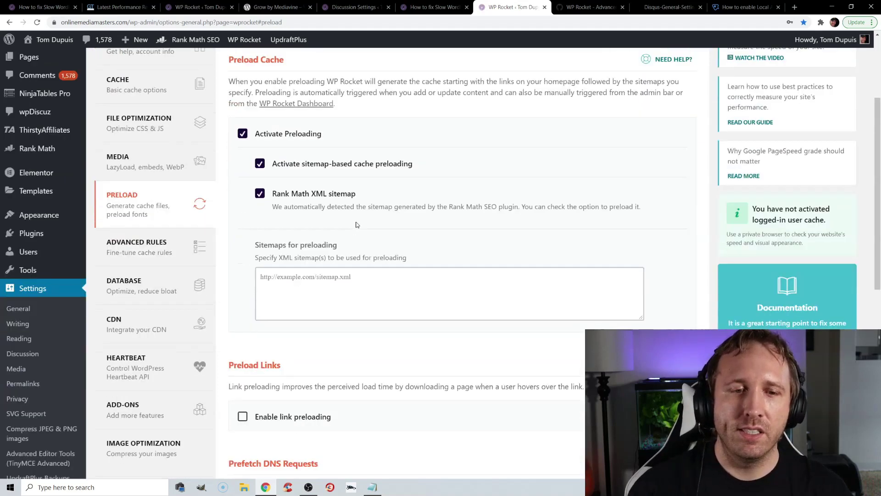
{"action": "scroll", "coordinate": [358, 223], "scroll_direction": "down", "scroll_amount": 2}
{"action": "scroll", "coordinate": [360, 225], "scroll_direction": "down", "scroll_amount": 4}
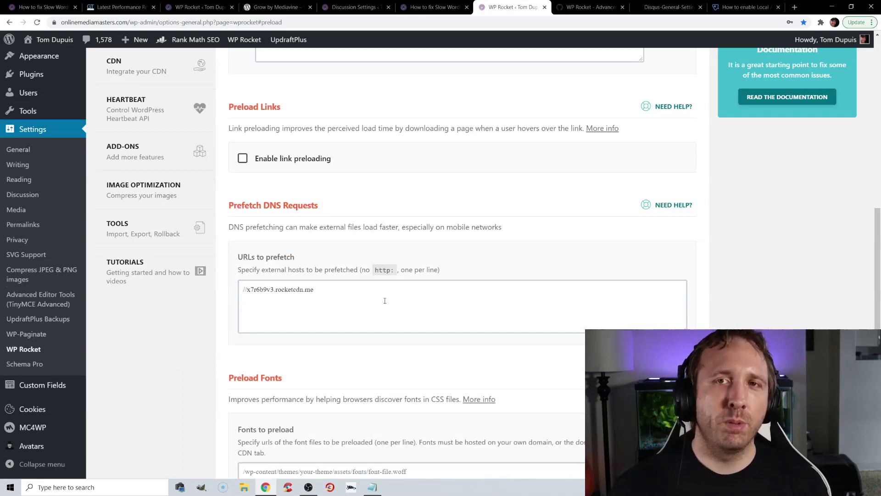
Check the third-party code list in GTmetrix, and examine the enlarged DNS Prefetch domains gist including the extra domains in its comments
{"action": "left_click", "coordinate": [114, 6]}
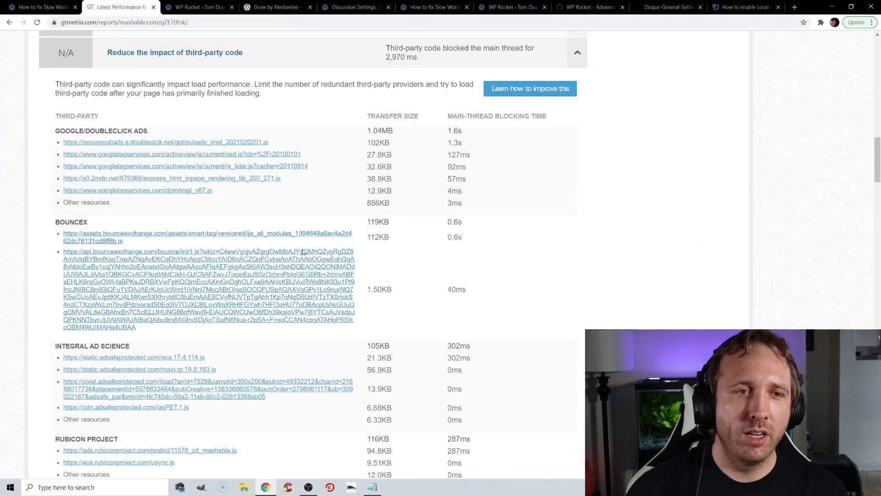
{"action": "left_click", "coordinate": [581, 7]}
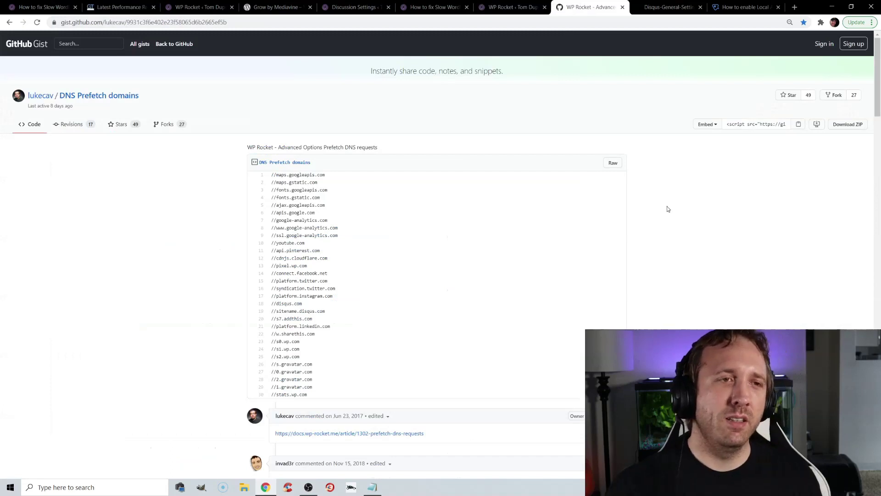
{"action": "key", "text": "ctrl+plus"}
{"action": "key", "text": "ctrl+plus"}
{"action": "key", "text": "ctrl+plus"}
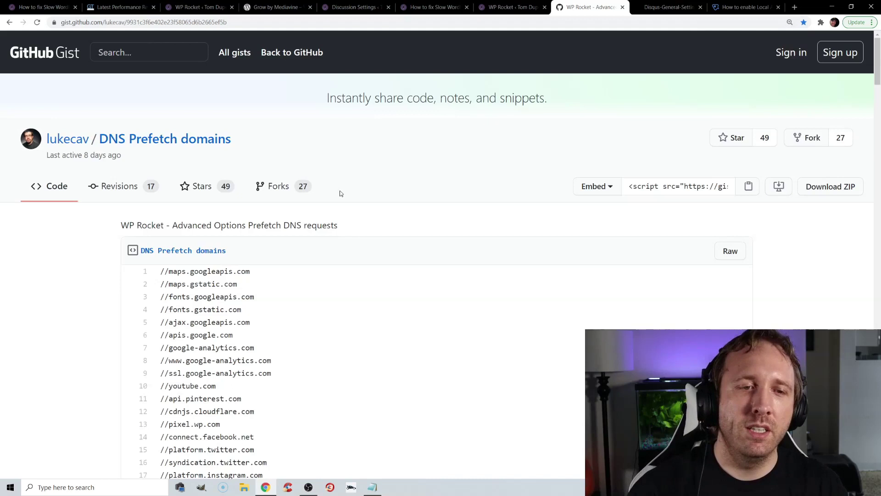
{"action": "scroll", "coordinate": [355, 198], "scroll_direction": "down", "scroll_amount": 2}
{"action": "left_click_drag", "start_coordinate": [177, 153], "coordinate": [212, 219]}
{"action": "scroll", "coordinate": [211, 211], "scroll_direction": "down", "scroll_amount": 5}
{"action": "scroll", "coordinate": [292, 192], "scroll_direction": "down", "scroll_amount": 12}
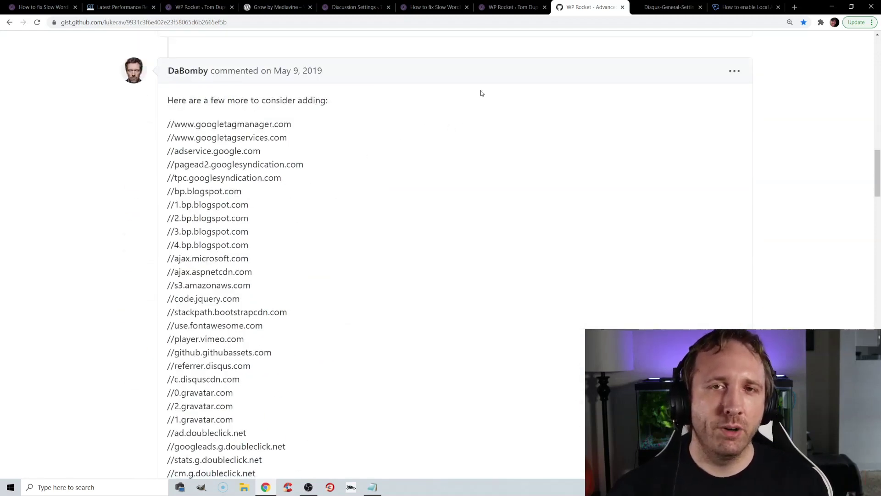
Return to WP Rocket's URLs to prefetch field, and view the screenshot of the wpDiscuz General Settings
{"action": "left_click", "coordinate": [509, 7]}
{"action": "left_click", "coordinate": [353, 297]}
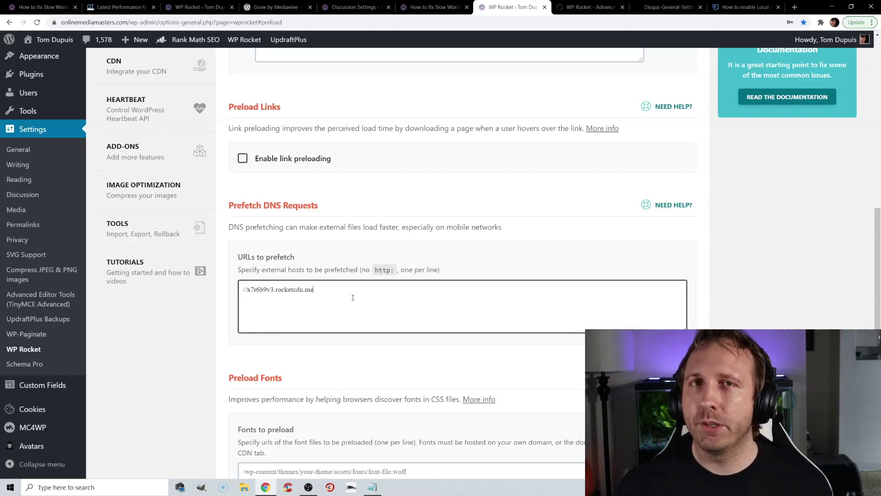
{"action": "left_click", "coordinate": [669, 7]}
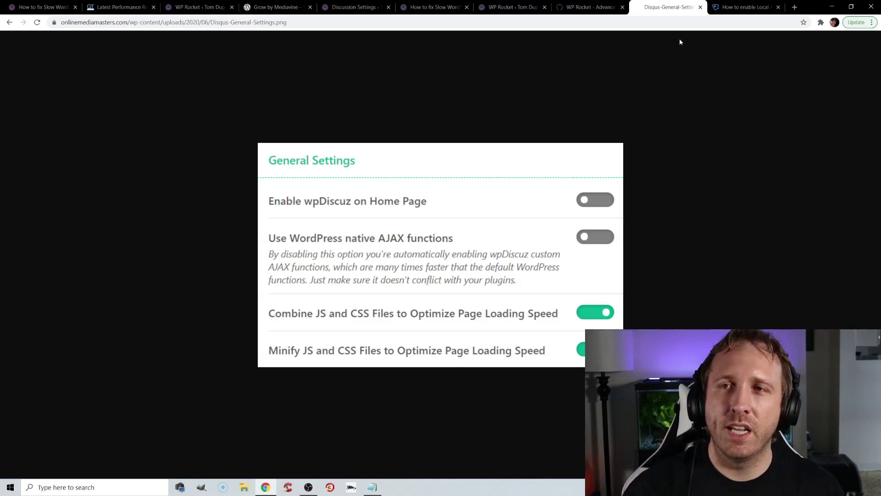
Open the Perfmatters local analytics documentation and highlight the Minimal and Minimal Inline script types, clearing the selection when done
{"action": "key", "text": "ctrl+Tab"}
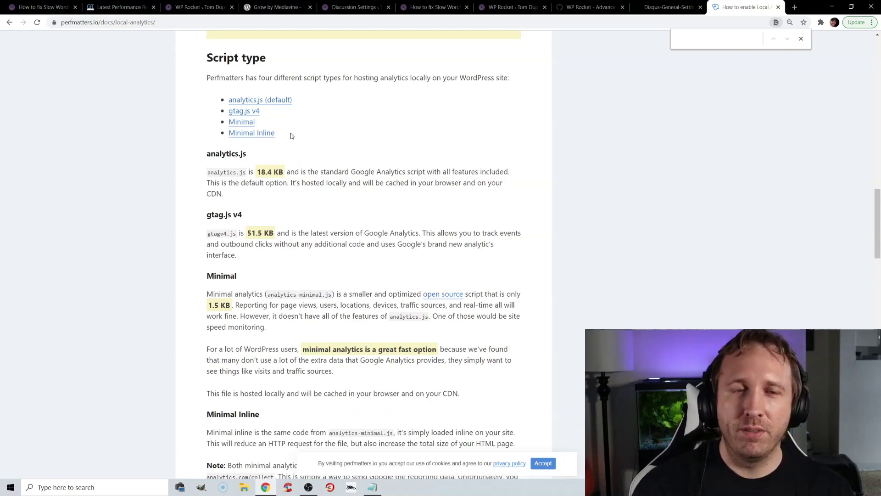
{"action": "left_click_drag", "start_coordinate": [293, 135], "coordinate": [230, 124]}
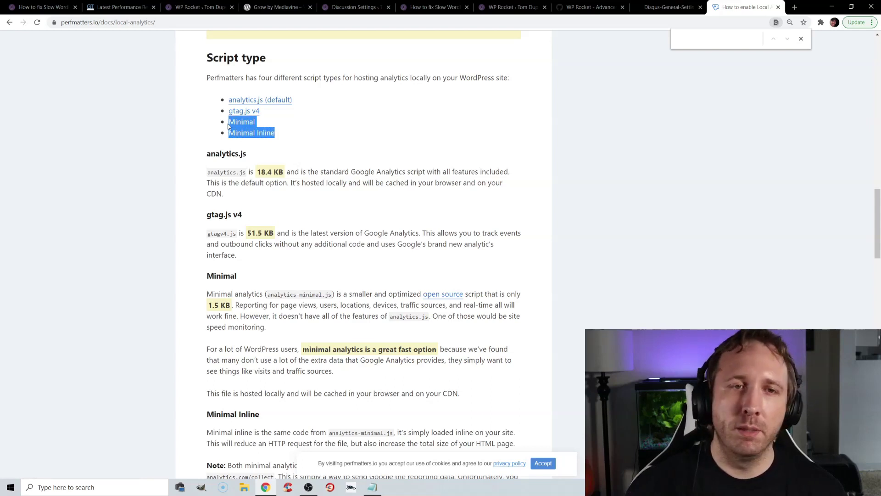
{"action": "left_click", "coordinate": [401, 120]}
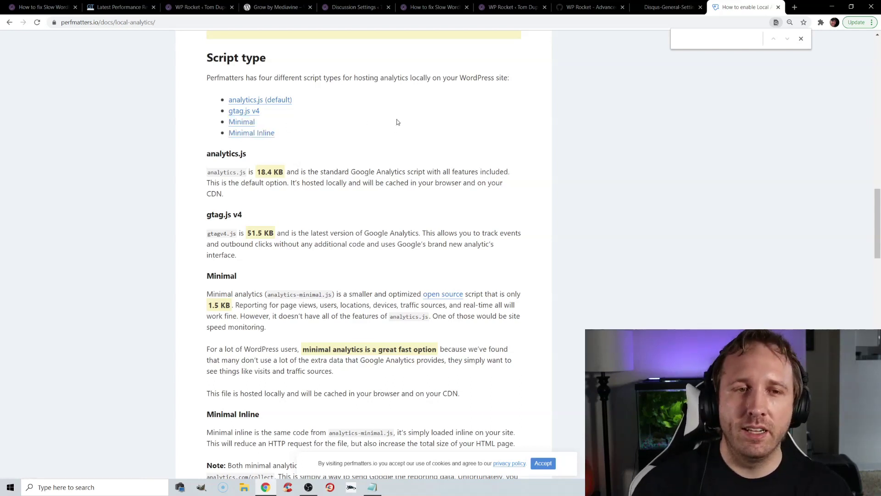
Read the Perfmatters documentation on Minimal Inline and Disable Display Features, and leave the page when finished
{"action": "scroll", "coordinate": [393, 117], "scroll_direction": "down", "scroll_amount": 6}
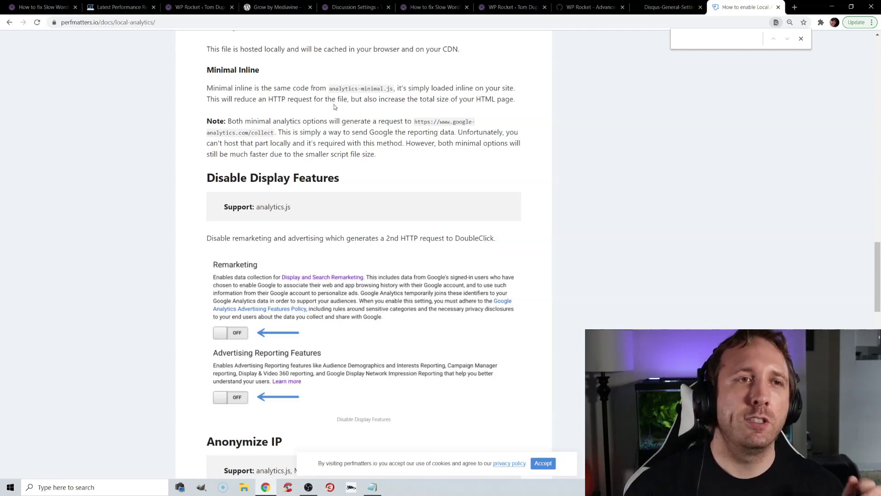
{"action": "left_click", "coordinate": [120, 7]}
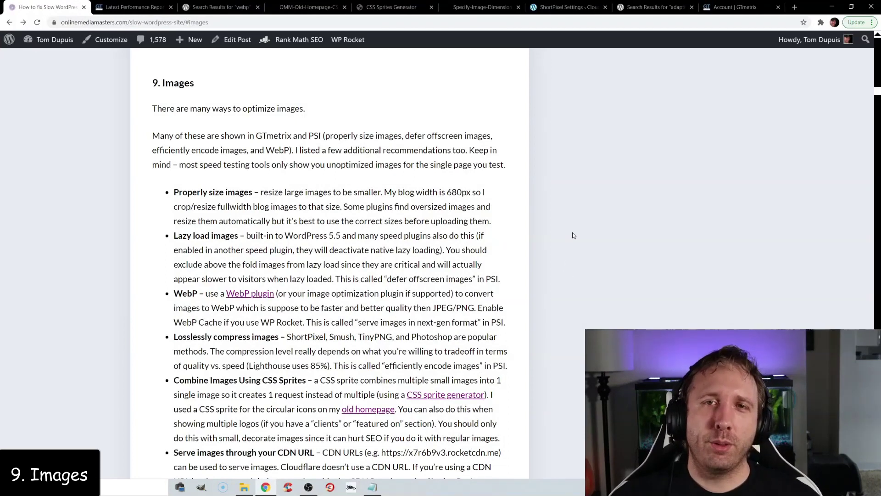
Open ShortPixel's Advanced settings, highlight the WebP Images label, and review the options down to the exclude patterns
{"action": "left_click", "coordinate": [563, 7]}
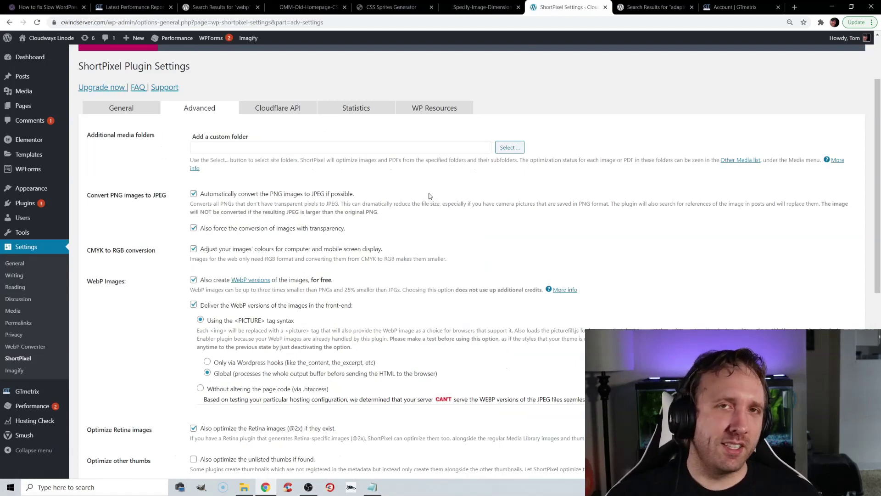
{"action": "scroll", "coordinate": [238, 235], "scroll_direction": "down", "scroll_amount": 1}
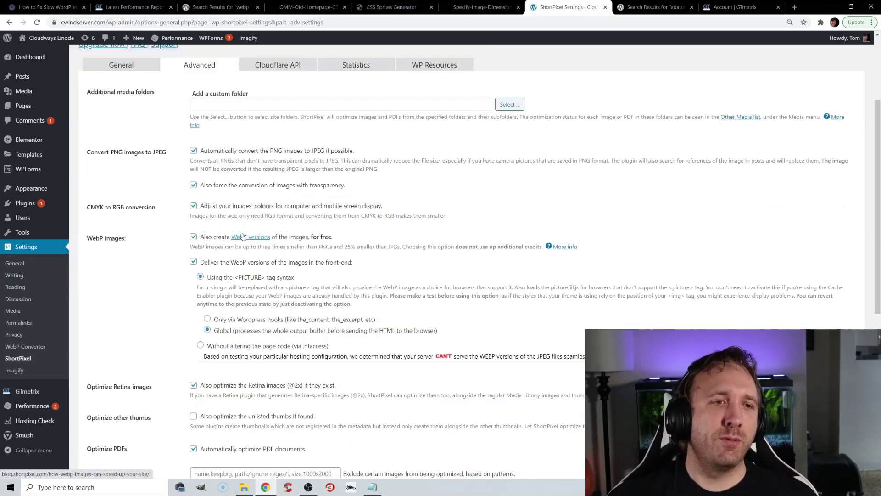
{"action": "left_click_drag", "start_coordinate": [86, 239], "coordinate": [134, 243]}
{"action": "scroll", "coordinate": [150, 223], "scroll_direction": "down", "scroll_amount": 2}
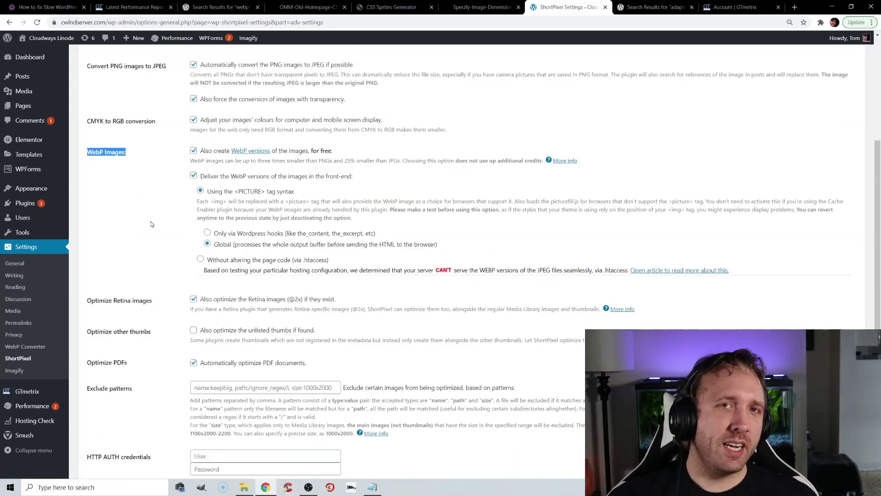
Check the adaptive images plugin results, and read the article's image tips down to the GTmetrix Structure audit screenshot
{"action": "left_click", "coordinate": [654, 7]}
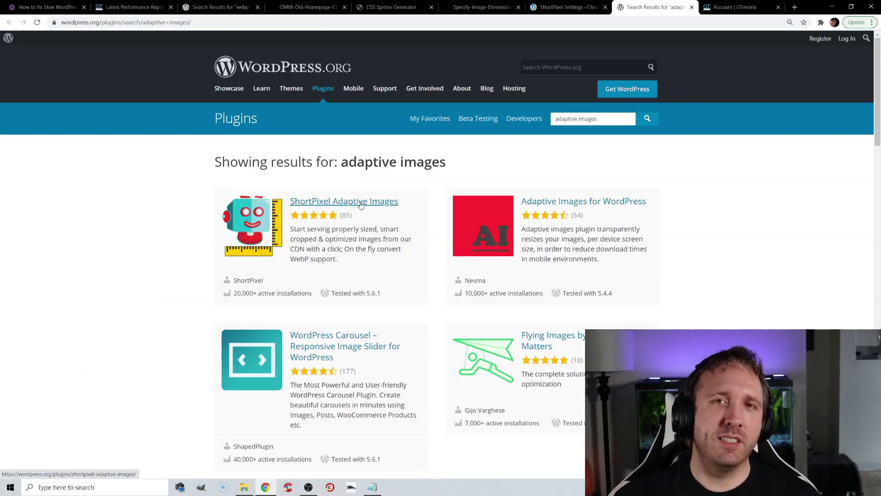
{"action": "left_click", "coordinate": [42, 8]}
{"action": "scroll", "coordinate": [302, 283], "scroll_direction": "down", "scroll_amount": 10}
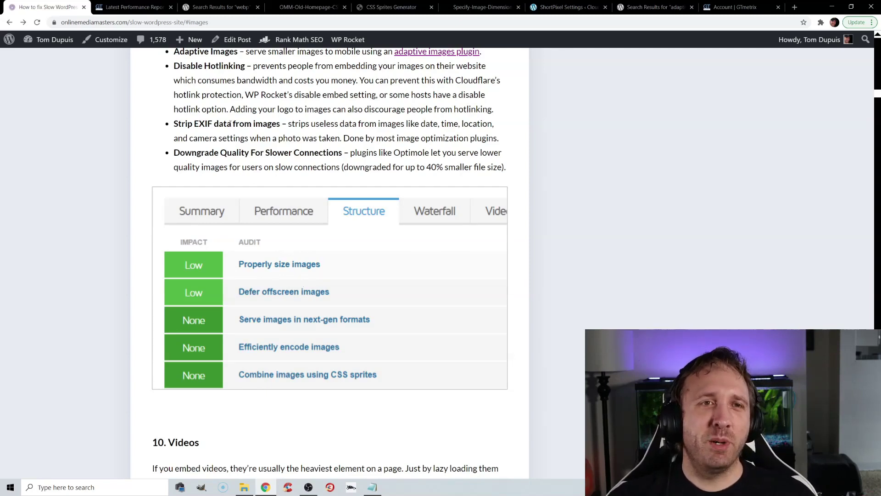
Reduce the page zoom on the WordPress.org WebP plugin search results with the Zoom for Google Chrome extension
{"action": "left_click", "coordinate": [224, 6]}
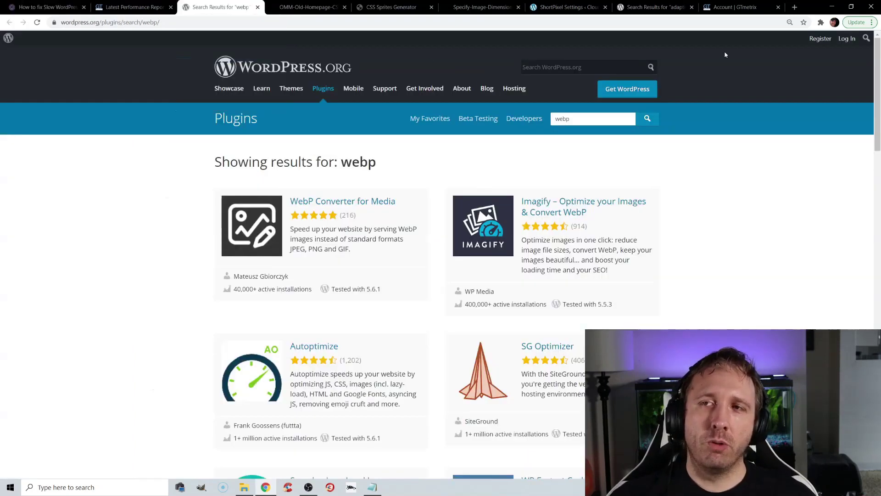
{"action": "left_click", "coordinate": [821, 22]}
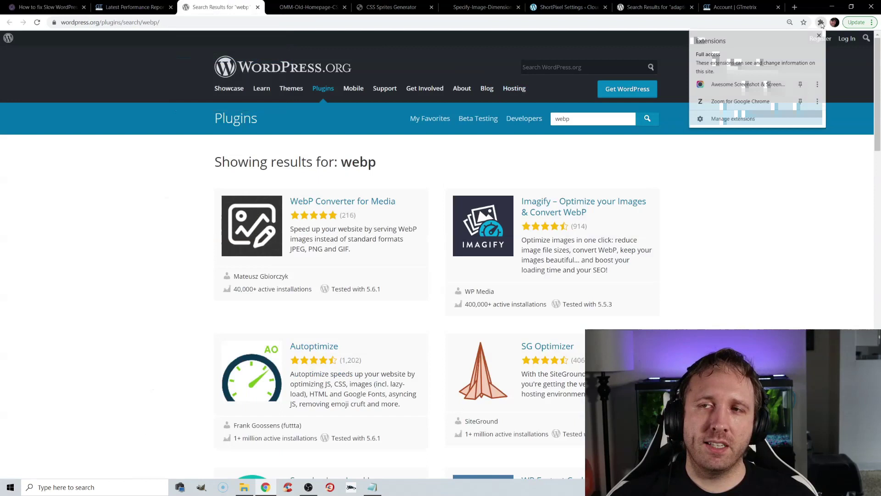
{"action": "left_click", "coordinate": [747, 102]}
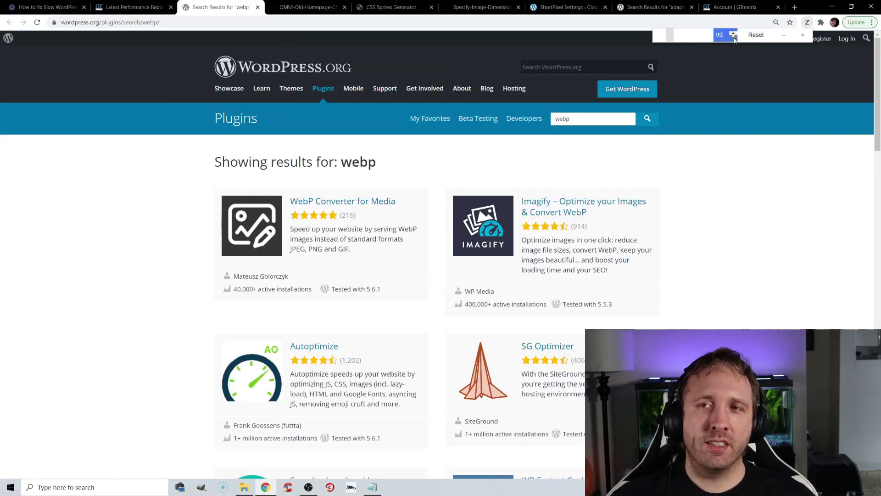
{"action": "left_click", "coordinate": [734, 38]}
{"action": "left_click", "coordinate": [734, 37]}
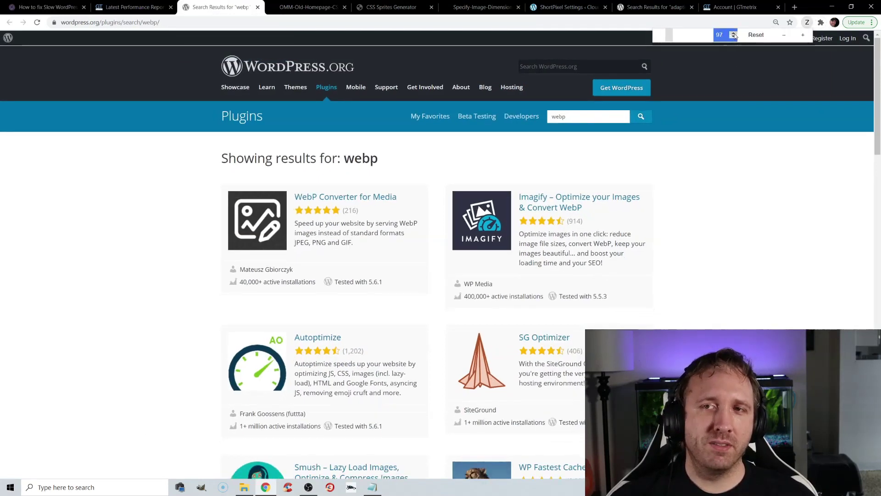
{"action": "left_click", "coordinate": [734, 37]}
{"action": "left_click", "coordinate": [734, 38]}
{"action": "left_click", "coordinate": [735, 38]}
{"action": "left_click", "coordinate": [735, 38]}
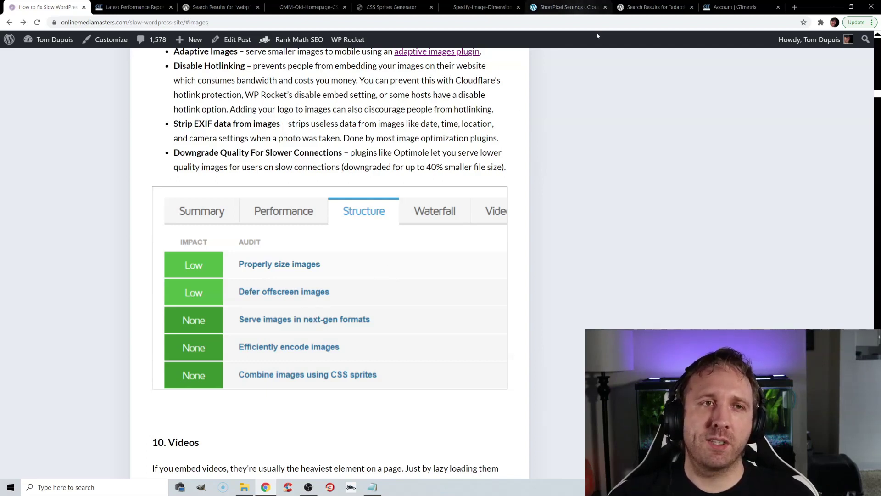
View the WebP plugin results, the Toptal CSS Sprites Generator and the old homepage screenshot showing CSS sprite icons
{"action": "left_click", "coordinate": [216, 7]}
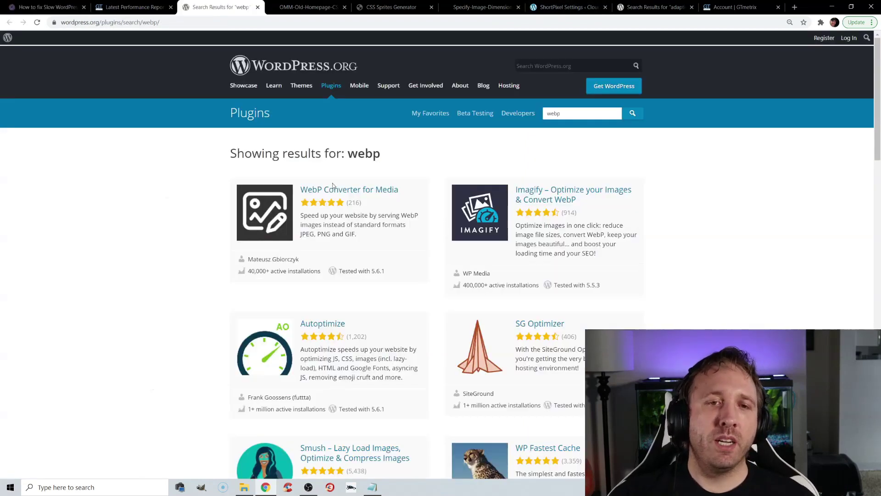
{"action": "left_click", "coordinate": [36, 6]}
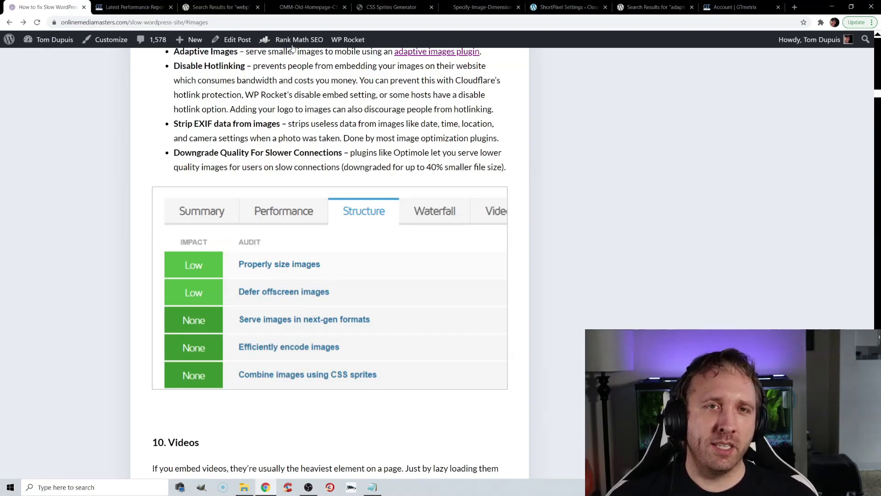
{"action": "left_click", "coordinate": [308, 7]}
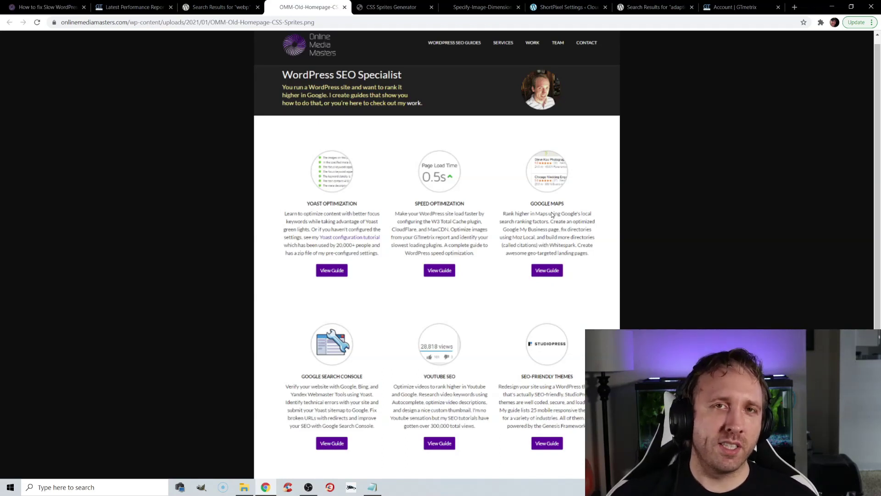
{"action": "left_click", "coordinate": [386, 7]}
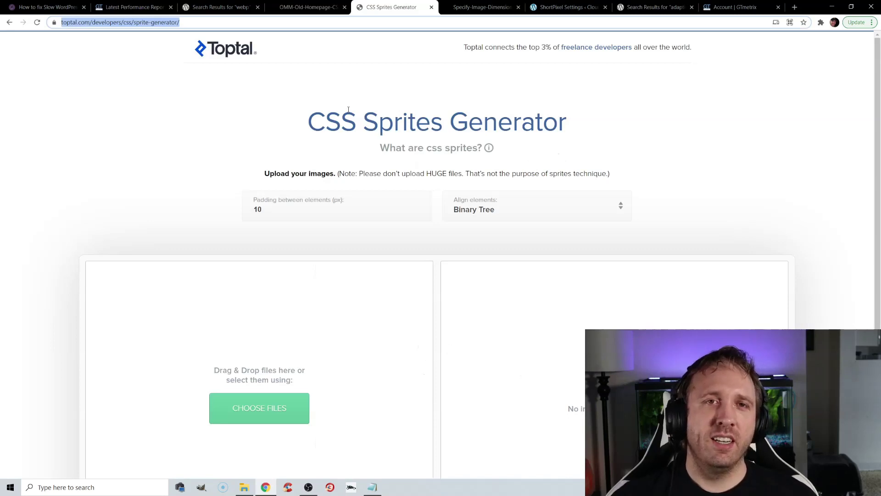
{"action": "left_click", "coordinate": [308, 7]}
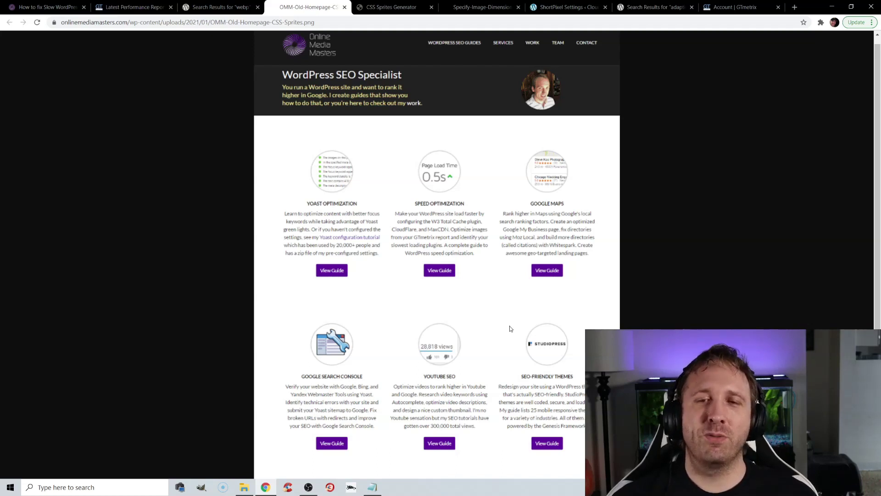
Review the article's list of image optimization tips, and check the legacy report settings in GTmetrix's Analysis Options
{"action": "key", "text": "ctrl+1"}
{"action": "scroll", "coordinate": [329, 263], "scroll_direction": "up", "scroll_amount": 5}
{"action": "scroll", "coordinate": [329, 263], "scroll_direction": "up", "scroll_amount": 2}
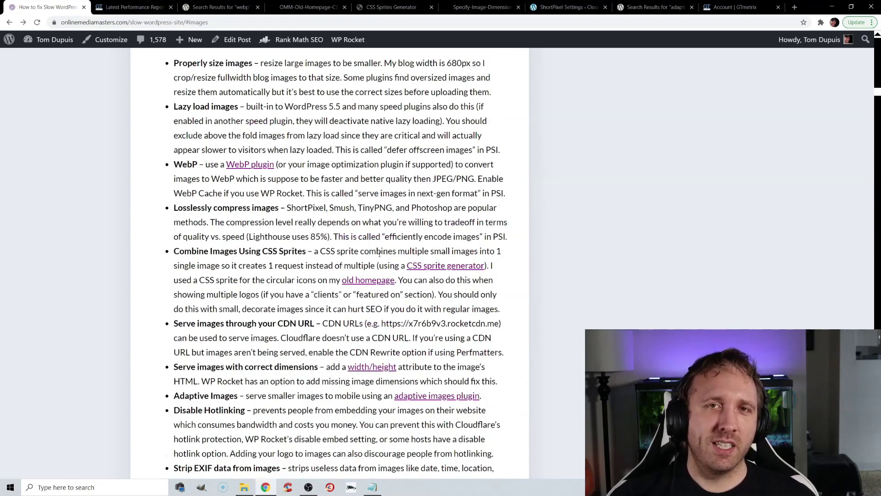
{"action": "key", "text": "ctrl+9"}
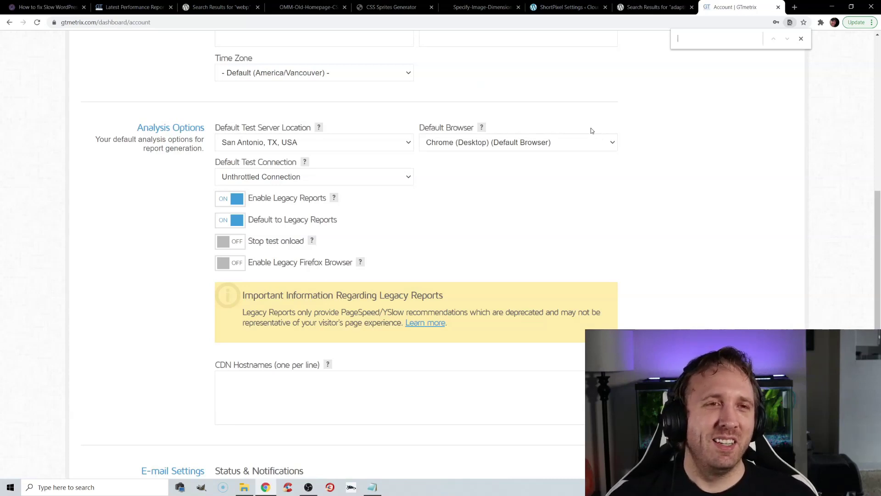
In the GTmetrix report, collapse Serve scaled images and expand Specify image dimensions, and view the width/height attribute screenshot
{"action": "key", "text": "ctrl+2"}
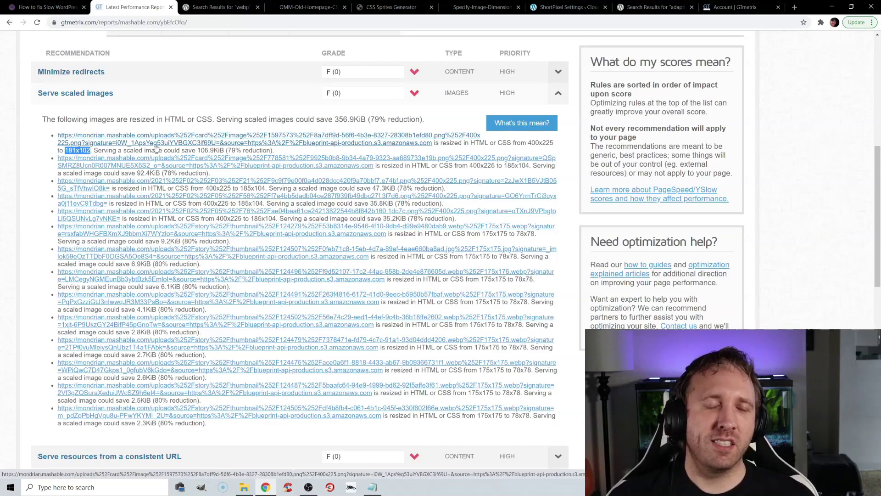
{"action": "left_click", "coordinate": [67, 150]}
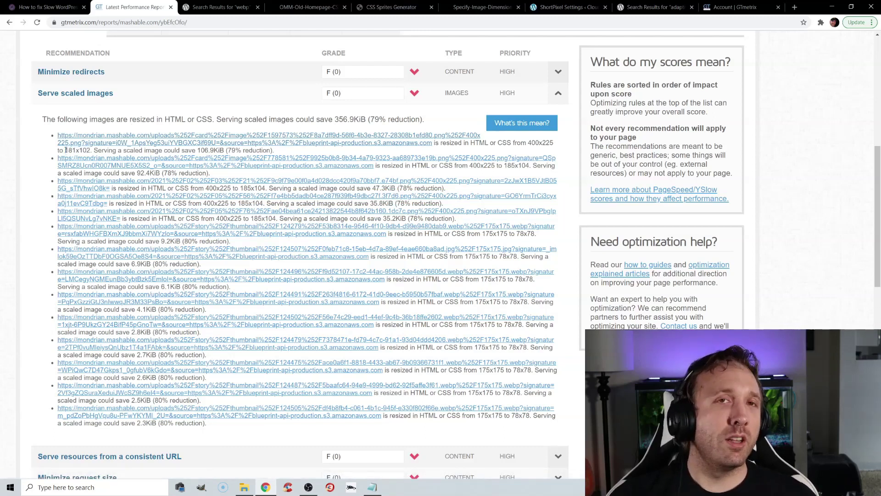
{"action": "left_click", "coordinate": [99, 94]}
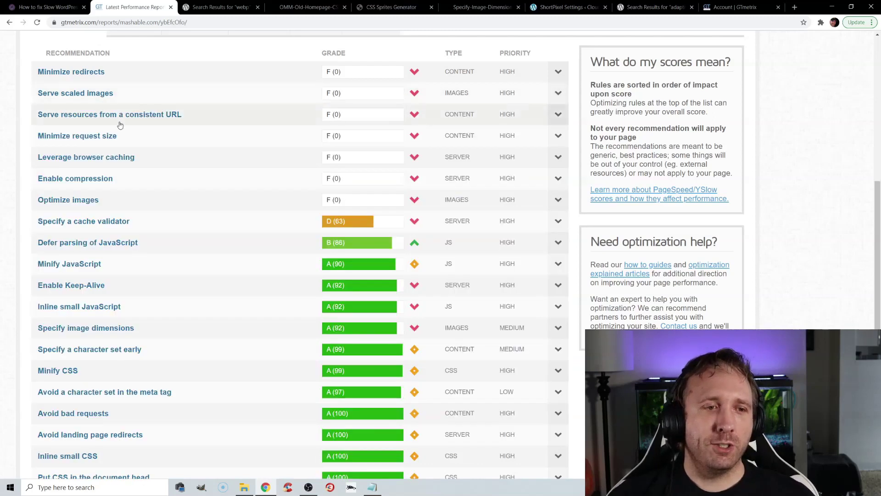
{"action": "left_click", "coordinate": [125, 326]}
{"action": "scroll", "coordinate": [216, 208], "scroll_direction": "down", "scroll_amount": 2}
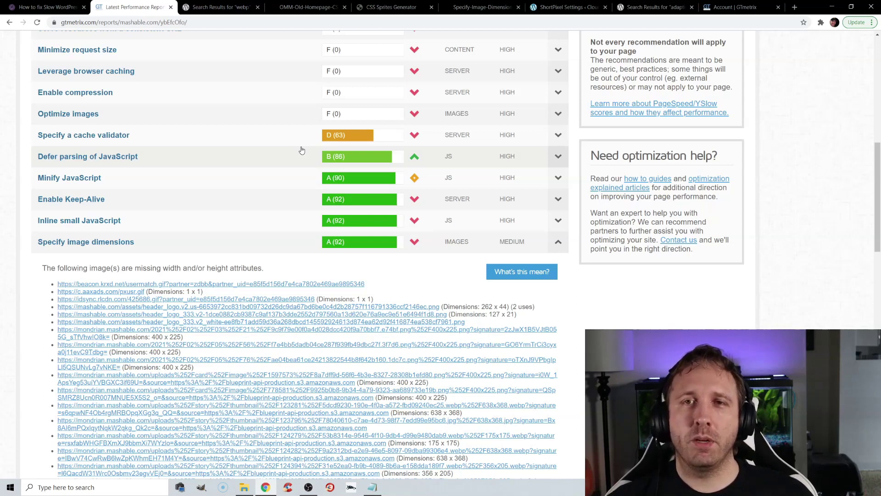
{"action": "key", "text": "ctrl+6"}
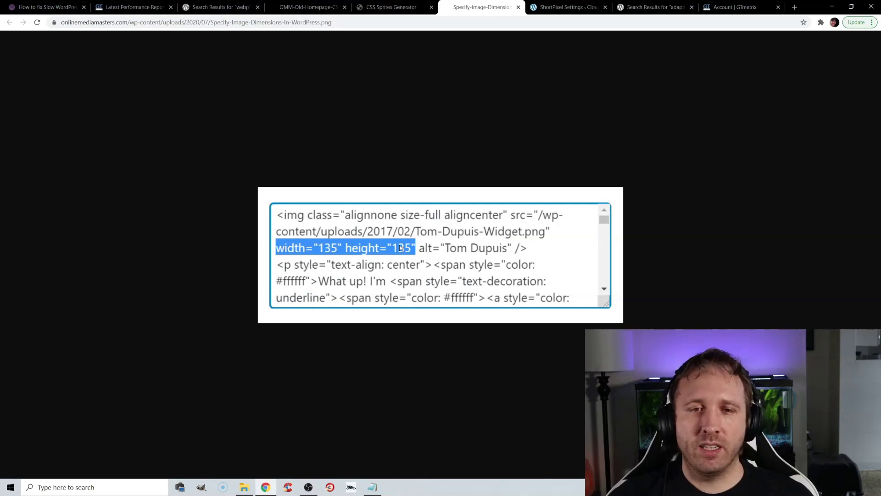
Highlight the example RocketCDN URL in the article's image tips, and check the adaptive images plugin results and the remaining tips
{"action": "key", "text": "ctrl+1"}
{"action": "scroll", "coordinate": [218, 168], "scroll_direction": "down", "scroll_amount": 1}
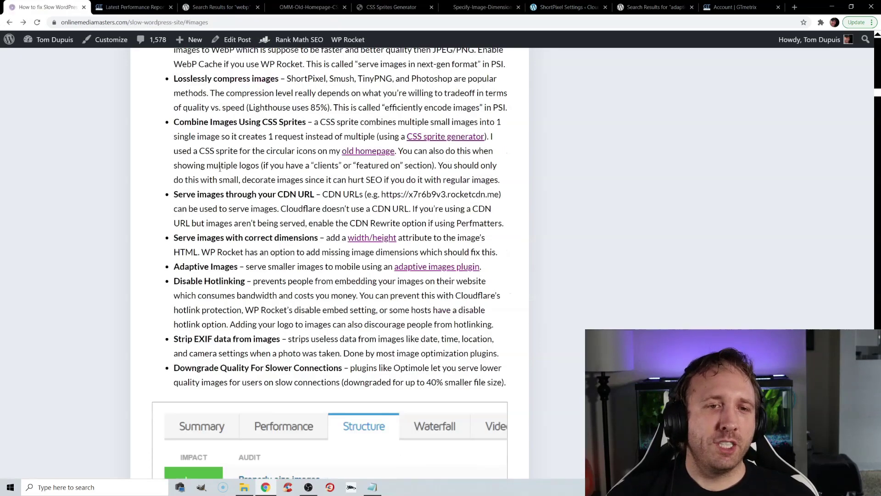
{"action": "left_click_drag", "start_coordinate": [382, 194], "coordinate": [499, 194]}
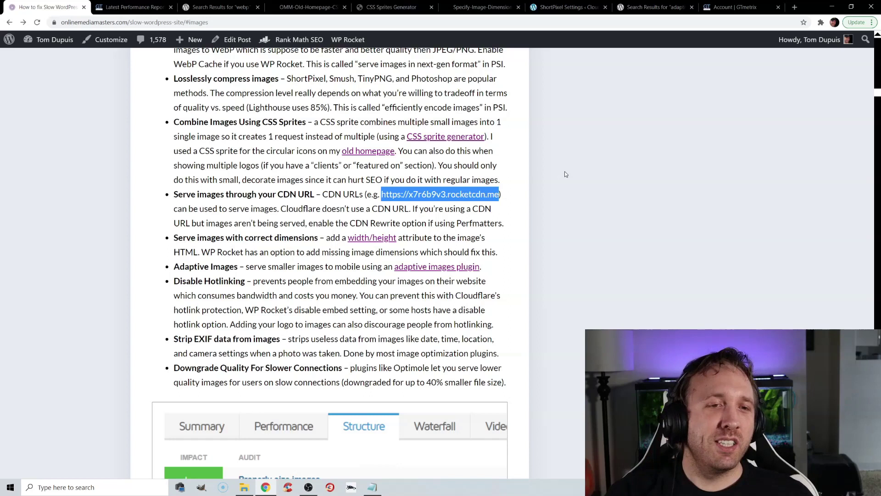
{"action": "left_click", "coordinate": [640, 5]}
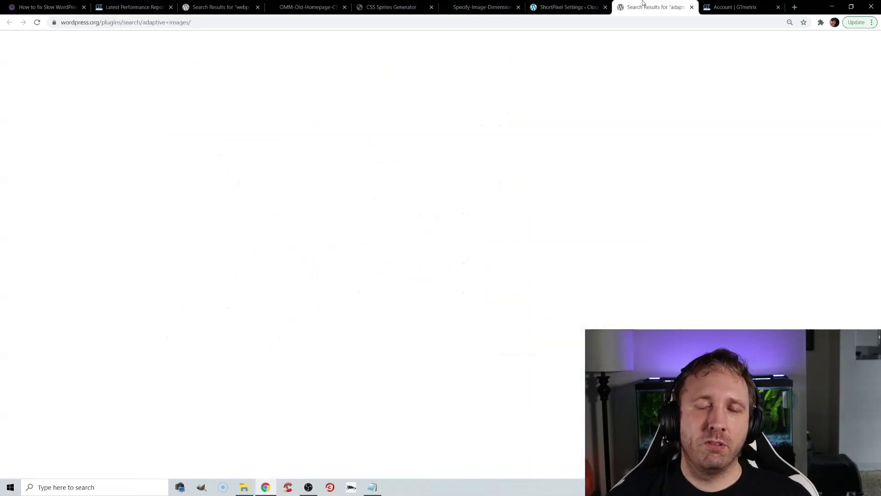
{"action": "left_click", "coordinate": [72, 4]}
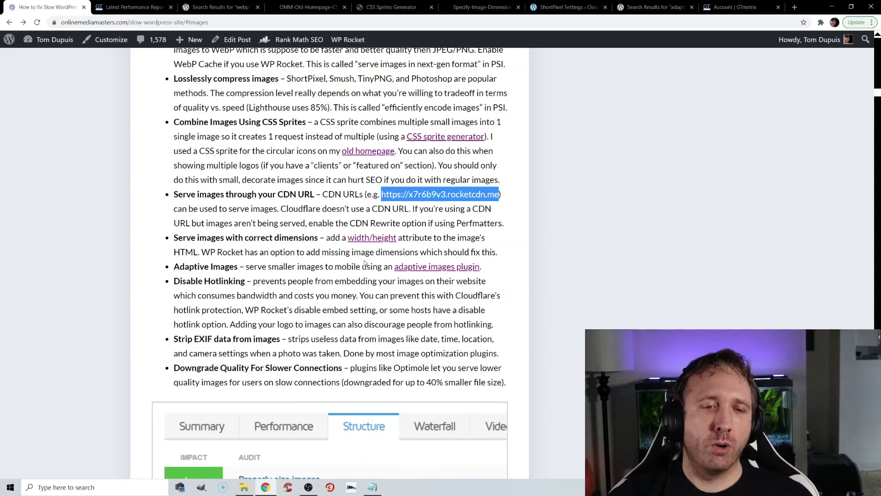
{"action": "scroll", "coordinate": [364, 263], "scroll_direction": "down", "scroll_amount": 1}
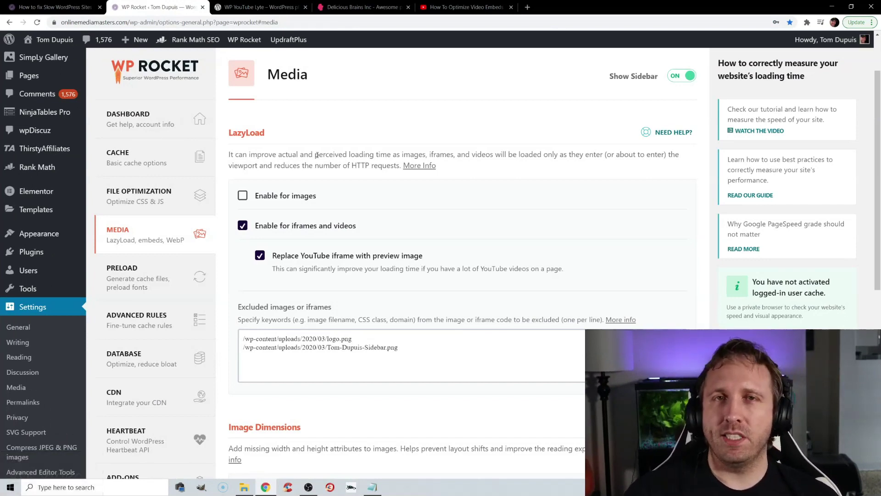
Open the WP YouTube Lyte plugin page and highlight its name, and view the Delicious Brains homepage
{"action": "left_click", "coordinate": [258, 7]}
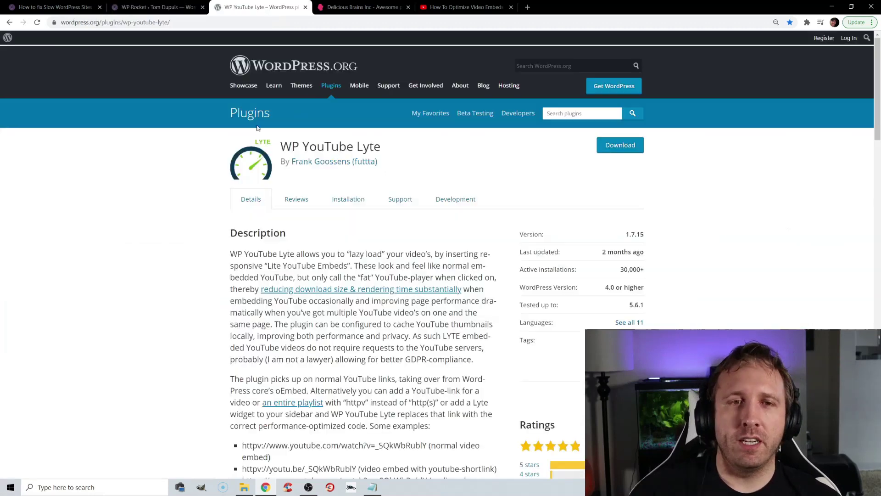
{"action": "left_click_drag", "start_coordinate": [281, 147], "coordinate": [381, 150]}
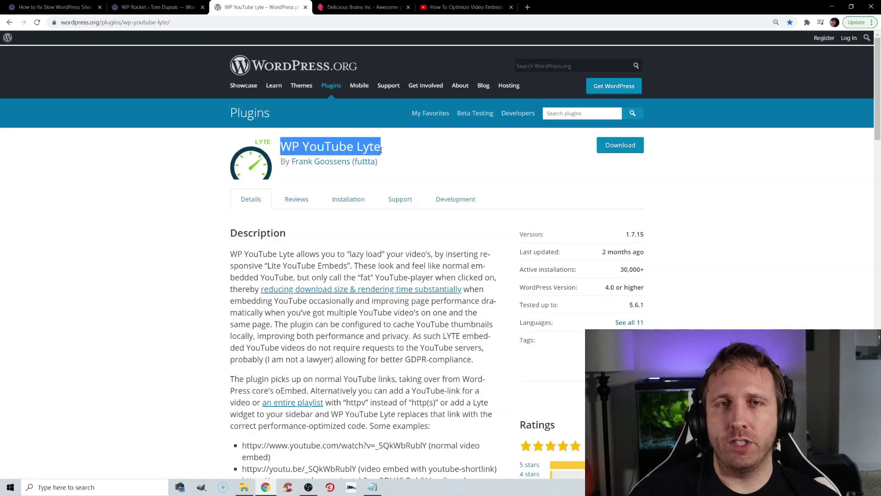
{"action": "key", "text": "ctrl+Tab"}
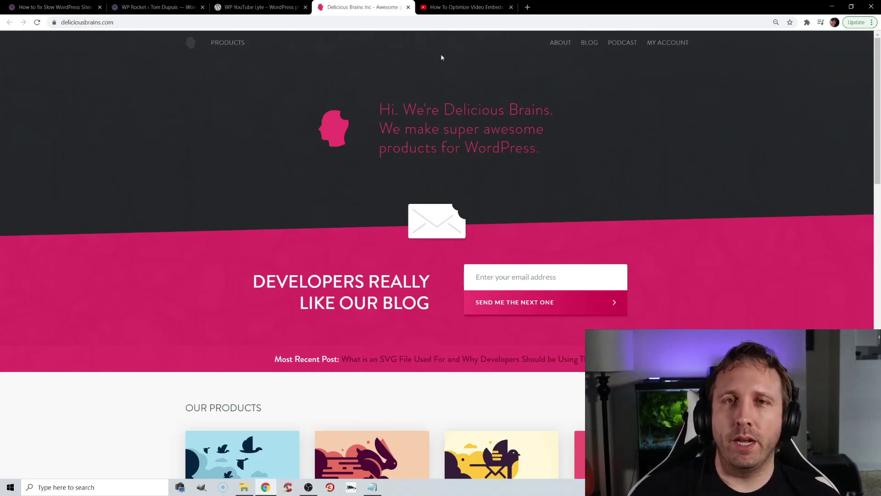
Open the YouTube video on optimizing video embeds, highlight part of its title, and clear the selection
{"action": "left_click", "coordinate": [463, 7]}
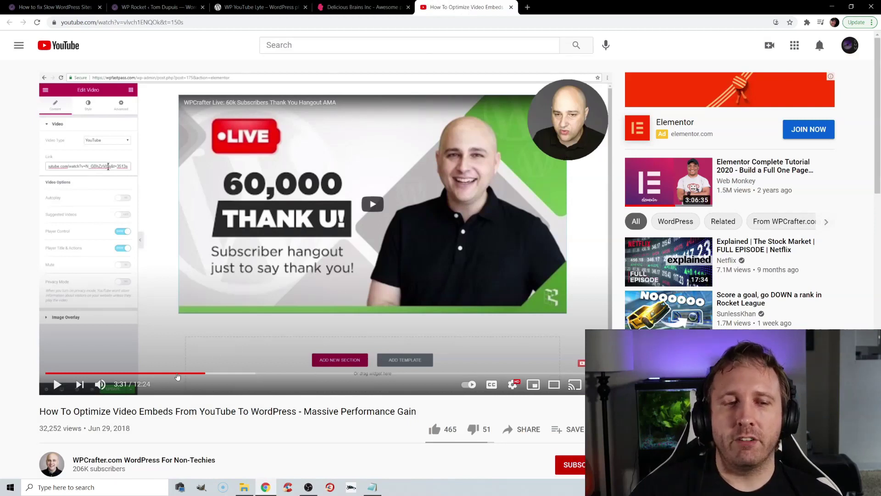
{"action": "left_click_drag", "start_coordinate": [39, 413], "coordinate": [299, 411]}
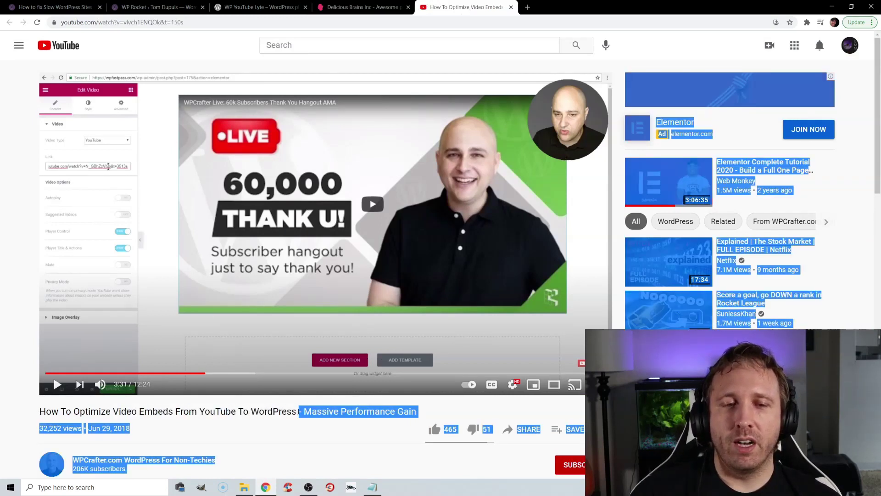
{"action": "left_click", "coordinate": [287, 408]}
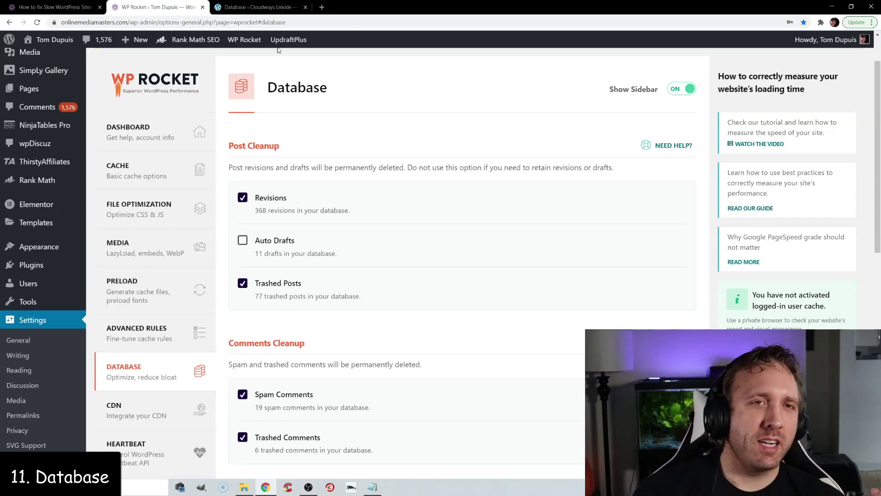
View the WP-Optimize database tables, and read the article's Database section on deleting unused plugin tables
{"action": "left_click", "coordinate": [257, 7]}
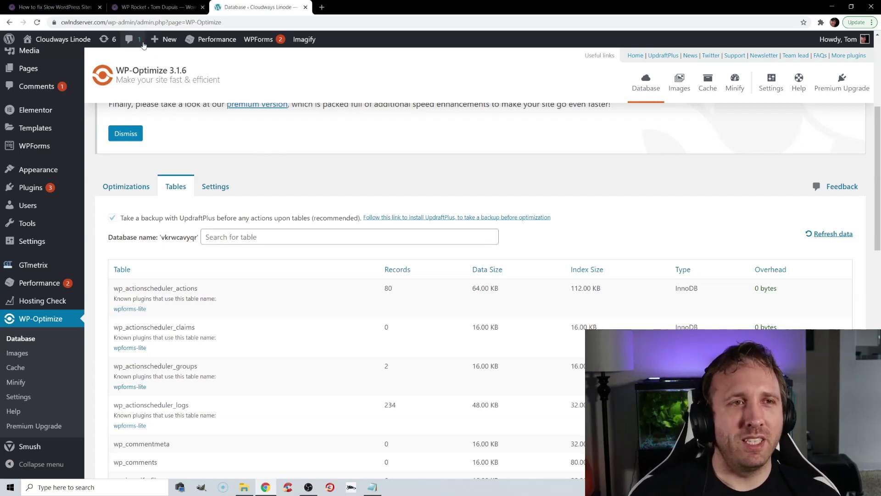
{"action": "left_click", "coordinate": [69, 7]}
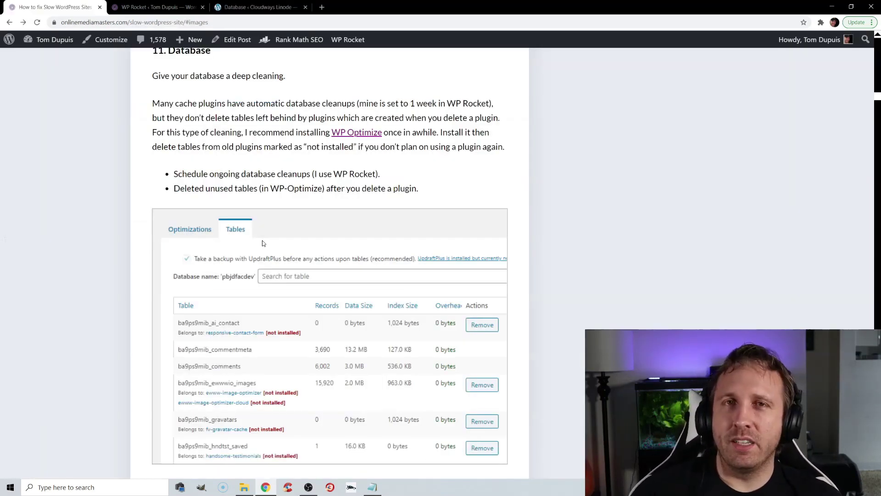
{"action": "scroll", "coordinate": [260, 232], "scroll_direction": "down", "scroll_amount": 1}
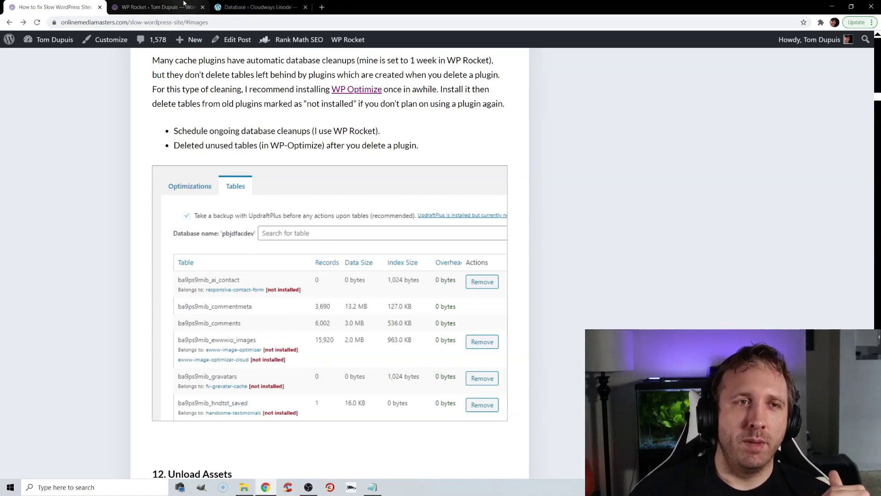
Review the WP Rocket database cleanup options, from post cleanup down to the automatic cleanup schedule
{"action": "left_click", "coordinate": [158, 7]}
{"action": "scroll", "coordinate": [412, 269], "scroll_direction": "down", "scroll_amount": 4}
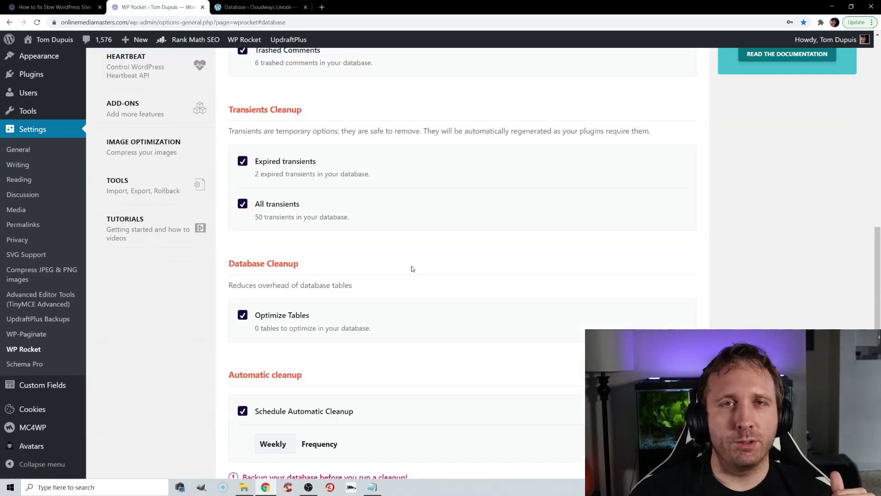
{"action": "scroll", "coordinate": [412, 269], "scroll_direction": "down", "scroll_amount": 2}
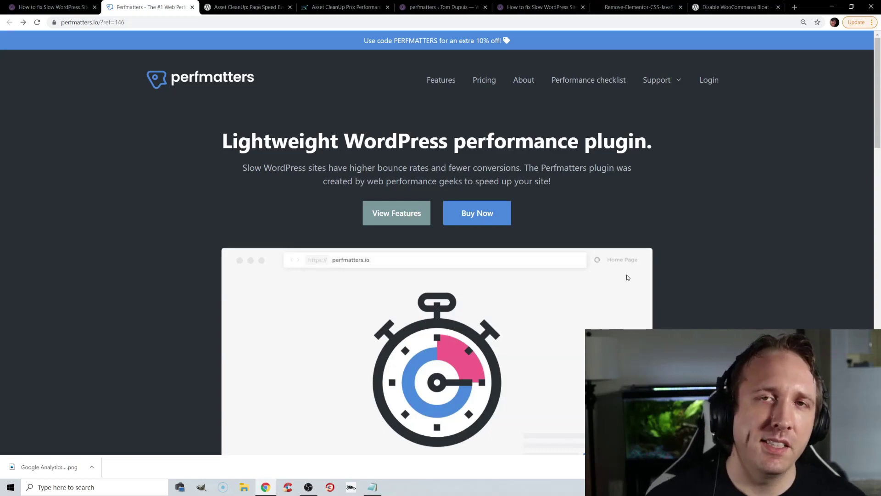
Look through both Asset CleanUp pages and the Perfmatters pricing page, ending on the Perfmatters homepage
{"action": "left_click", "coordinate": [250, 7]}
{"action": "left_click", "coordinate": [323, 6]}
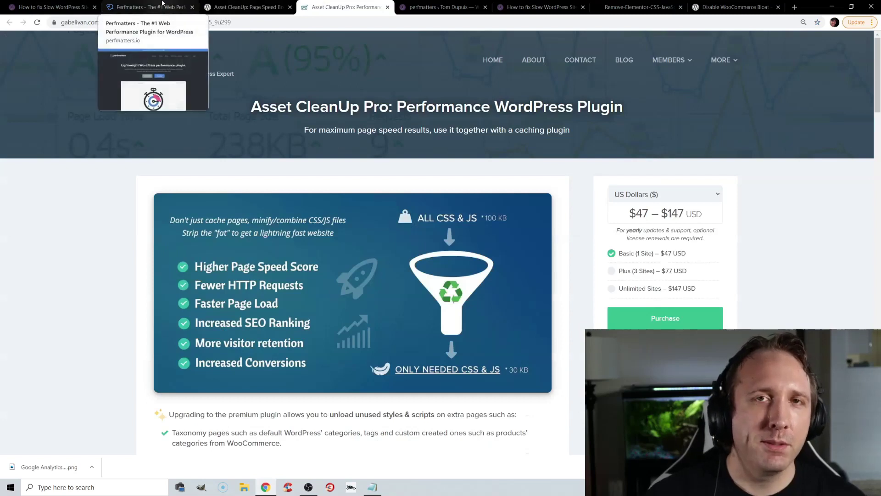
{"action": "left_click", "coordinate": [162, 6]}
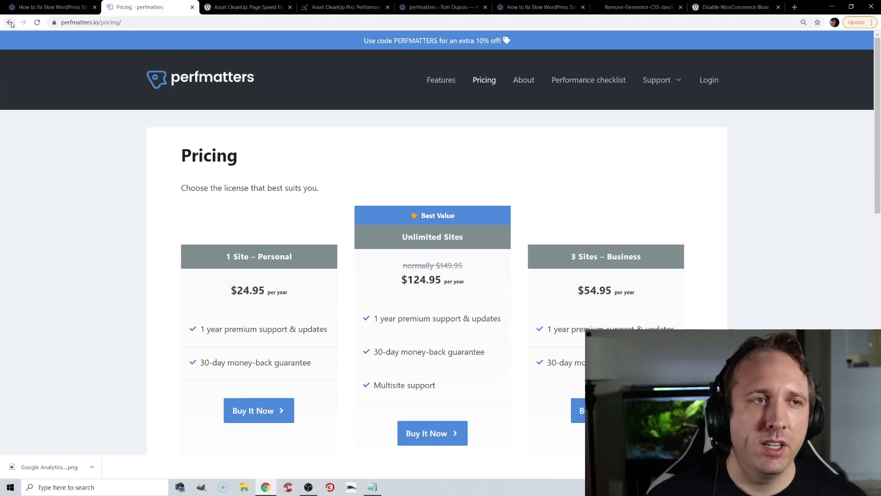
{"action": "left_click", "coordinate": [10, 23]}
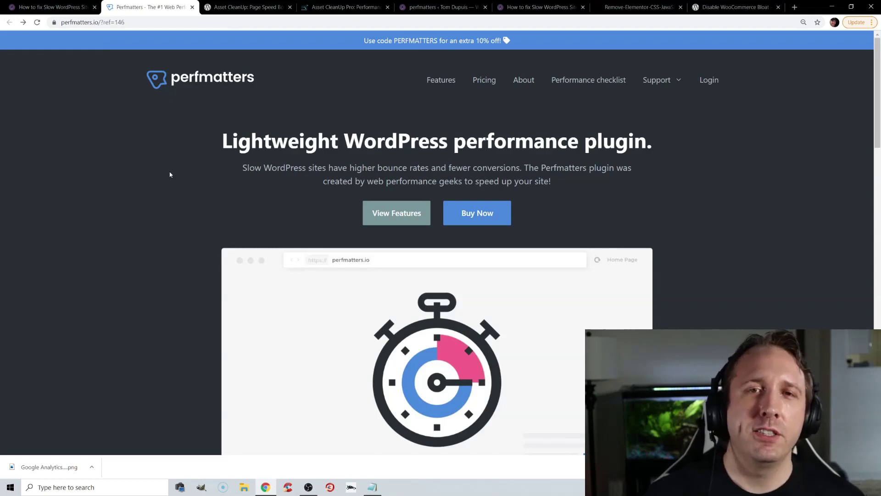
Compare the free Asset CleanUp: Page Speed Booster plugin page with the Asset CleanUp Pro page
{"action": "key", "text": "ctrl+Tab"}
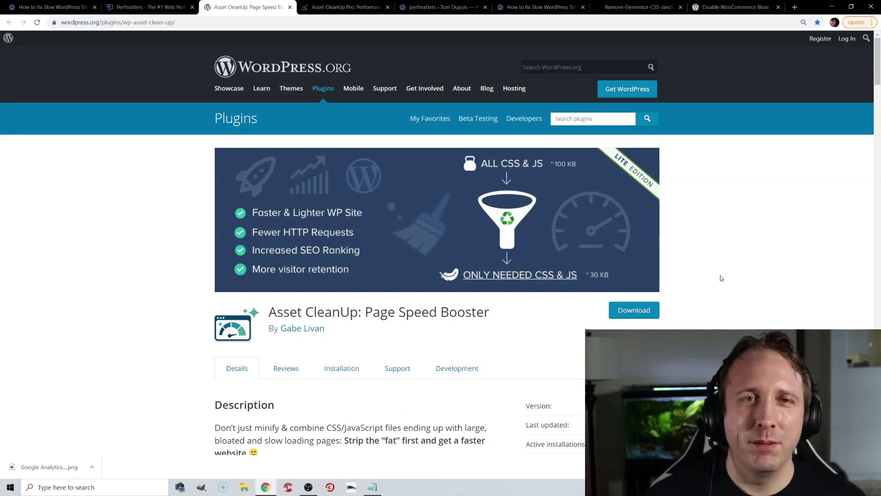
{"action": "key", "text": "ctrl+Tab"}
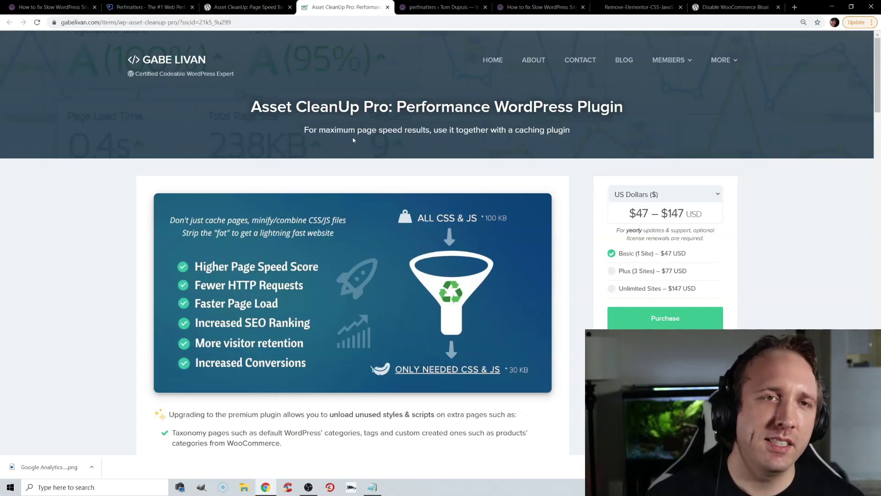
{"action": "left_click", "coordinate": [271, 7]}
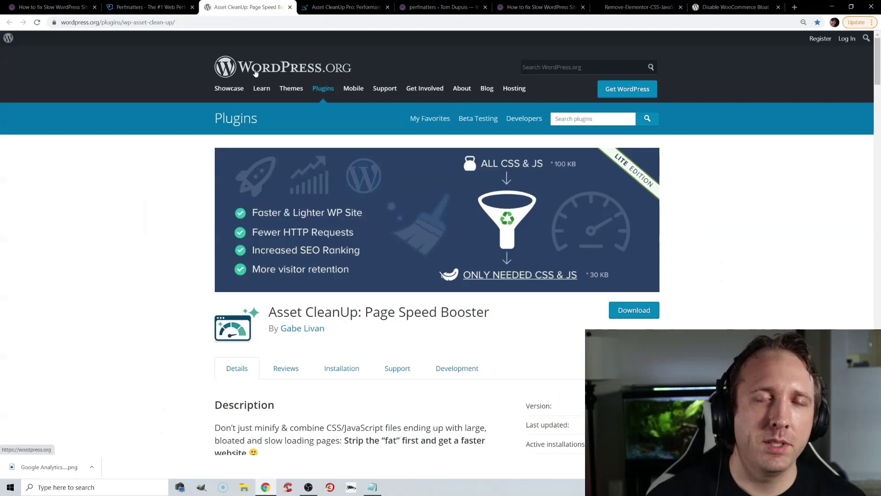
{"action": "left_click", "coordinate": [345, 4]}
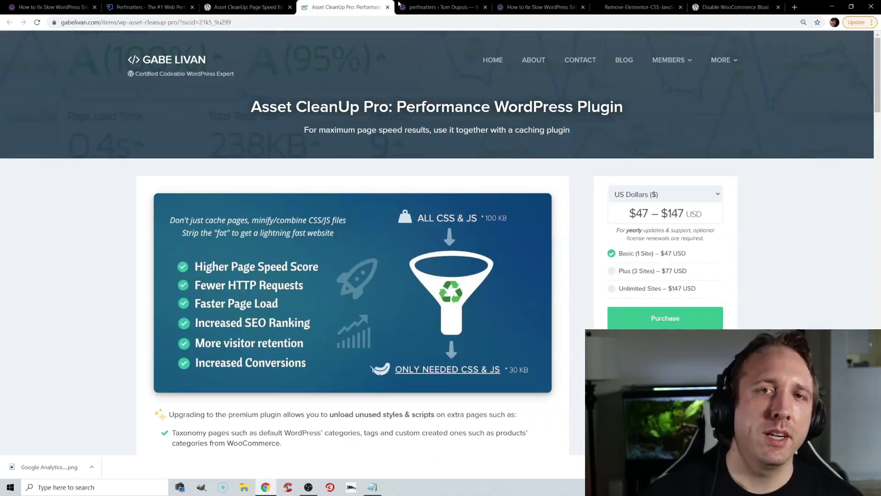
Check the Perfmatters asset settings, and visit the site's homepage from the slow WordPress site article and return
{"action": "left_click", "coordinate": [425, 7]}
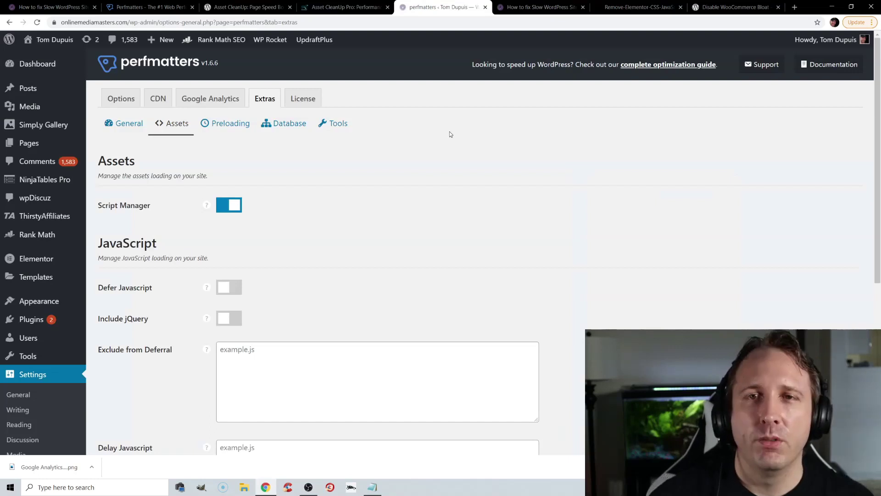
{"action": "left_click", "coordinate": [510, 8]}
{"action": "left_click", "coordinate": [367, 40]}
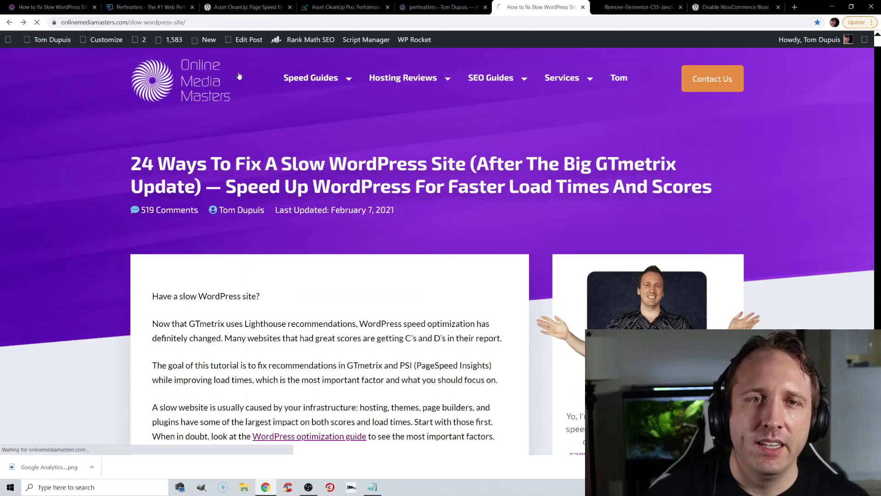
{"action": "left_click", "coordinate": [239, 76]}
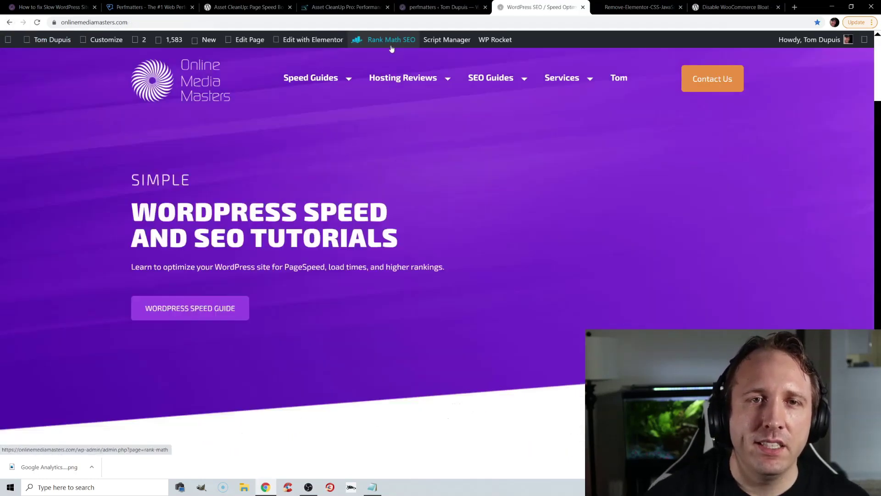
{"action": "key", "text": "alt+Left"}
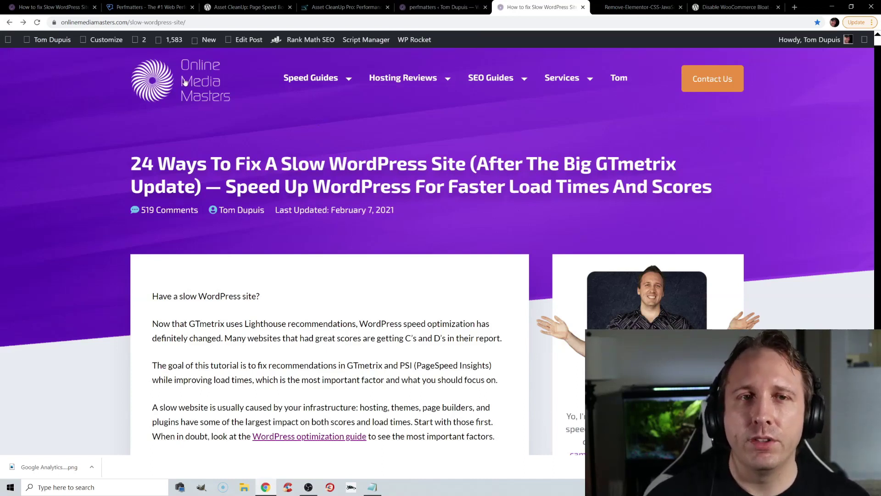
Skim the slow WordPress site article and open the Perfmatters Script Manager for it
{"action": "mouse_move", "coordinate": [329, 67]}
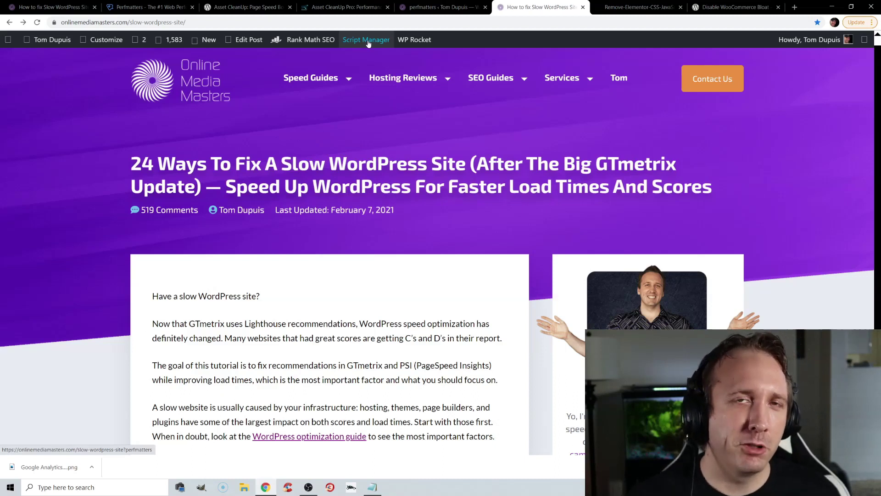
{"action": "scroll", "coordinate": [602, 224], "scroll_direction": "down", "scroll_amount": 20}
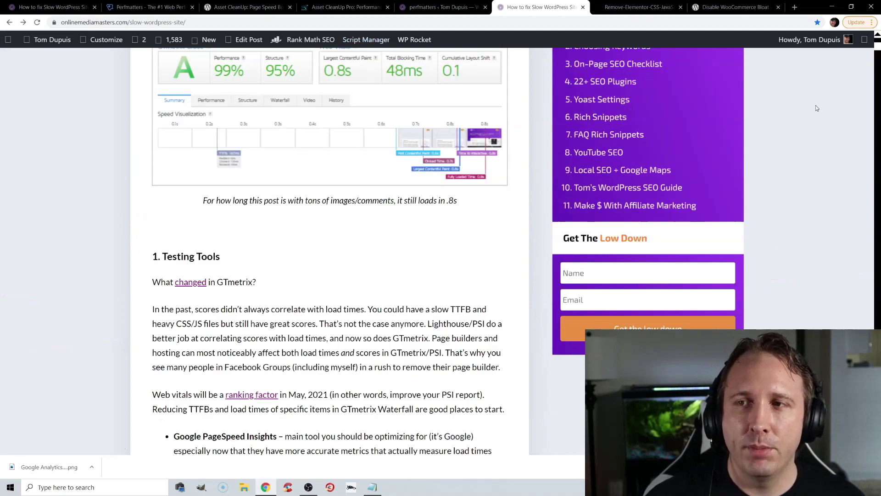
{"action": "left_click_drag", "start_coordinate": [877, 47], "coordinate": [876, 40]}
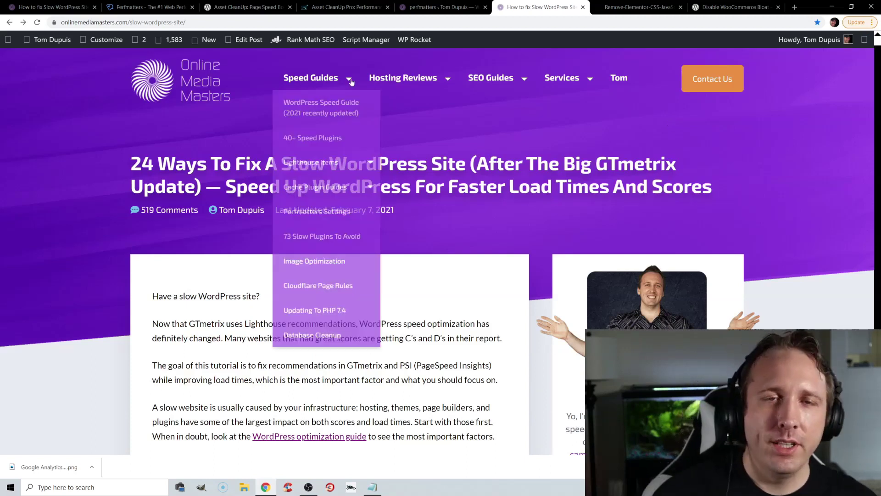
{"action": "left_click", "coordinate": [363, 40]}
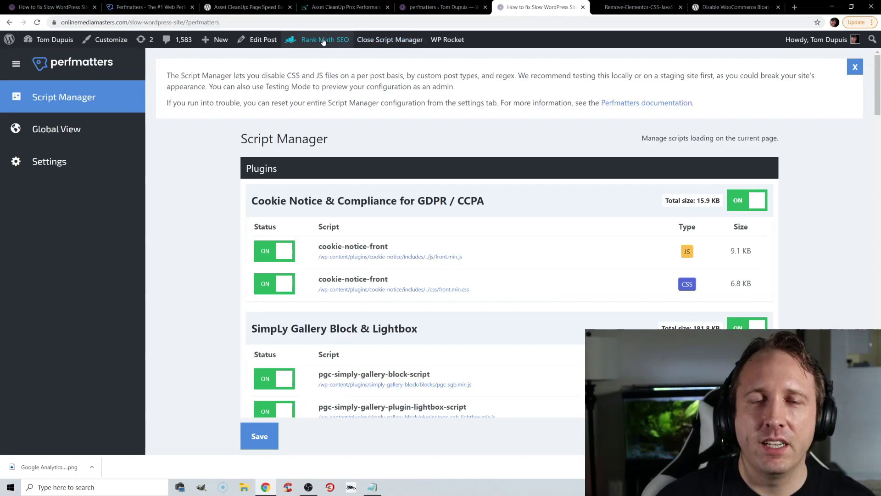
Examine the Script Manager's plugin list, including the location and exception rules for Structured Content and wpDiscuz
{"action": "scroll", "coordinate": [764, 157], "scroll_direction": "down", "scroll_amount": 3}
{"action": "left_click_drag", "start_coordinate": [879, 102], "coordinate": [879, 242]}
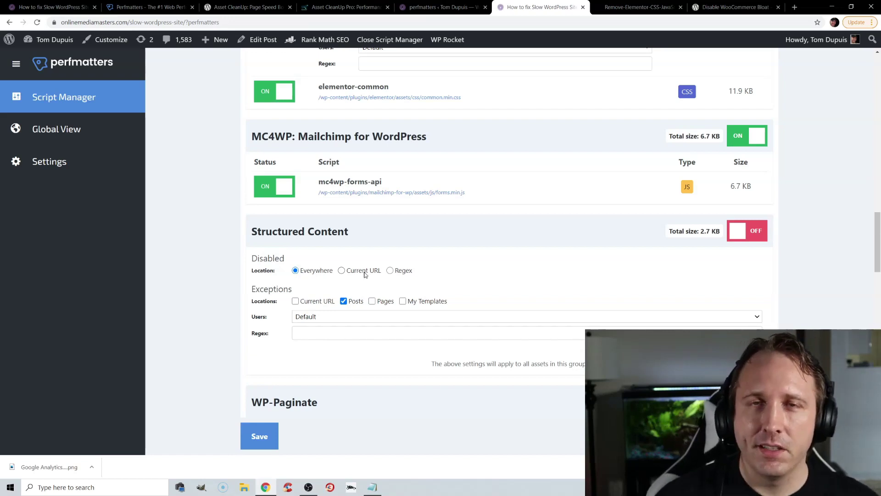
{"action": "scroll", "coordinate": [466, 211], "scroll_direction": "down", "scroll_amount": 12}
{"action": "scroll", "coordinate": [510, 280], "scroll_direction": "up", "scroll_amount": 1}
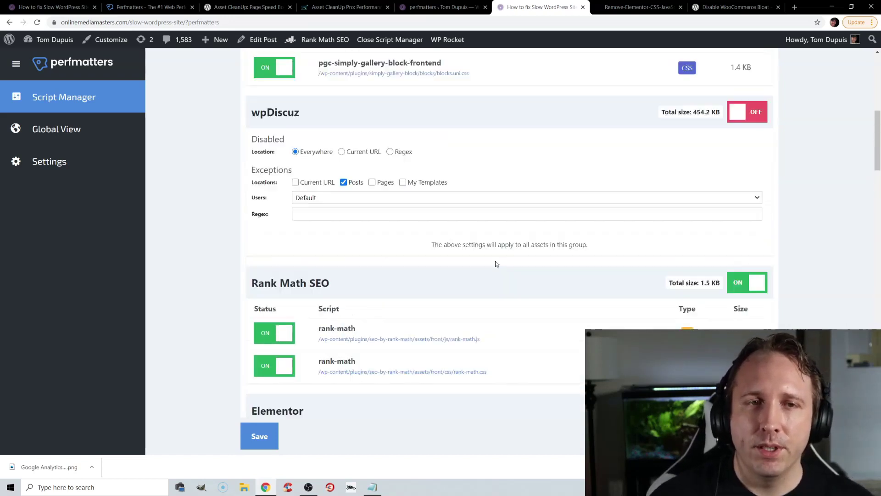
{"action": "scroll", "coordinate": [496, 264], "scroll_direction": "up", "scroll_amount": 1}
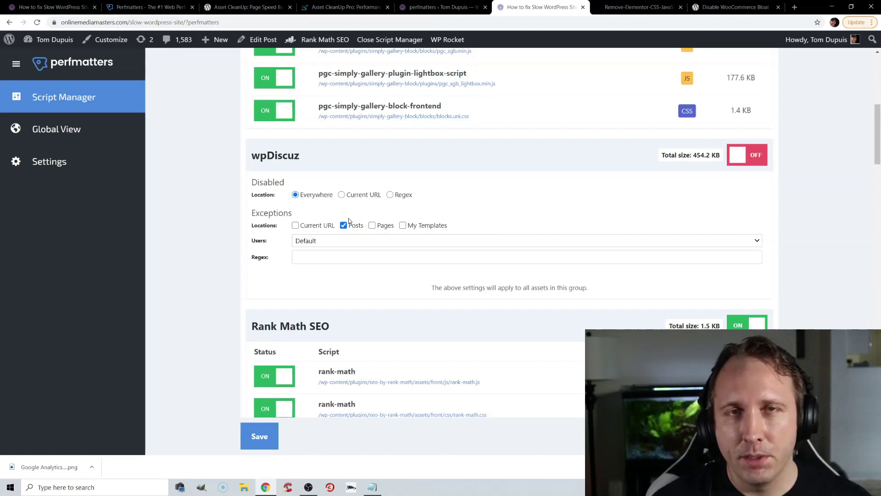
Review the Structured Content rule again and examine the theme and miscellaneous scripts in the Script Manager
{"action": "scroll", "coordinate": [361, 214], "scroll_direction": "down", "scroll_amount": 10}
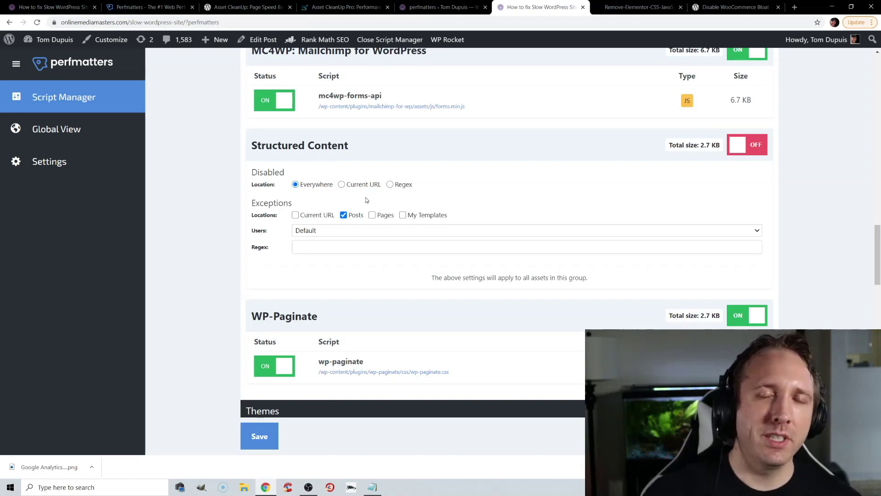
{"action": "scroll", "coordinate": [367, 201], "scroll_direction": "down", "scroll_amount": 4}
{"action": "scroll", "coordinate": [422, 205], "scroll_direction": "down", "scroll_amount": 7}
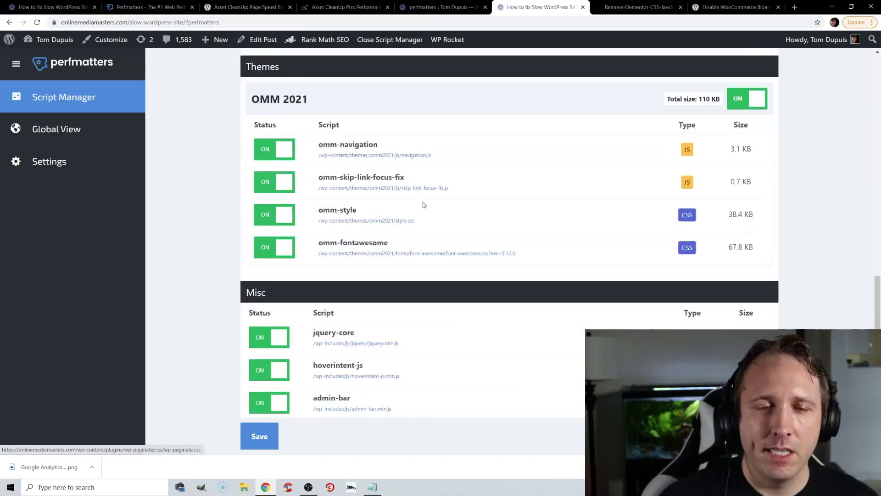
Check the Elementor scripts in the Script Manager and the Facebook post screenshot about Elementor scripts that can be disabled
{"action": "left_click_drag", "start_coordinate": [878, 299], "coordinate": [879, 173]}
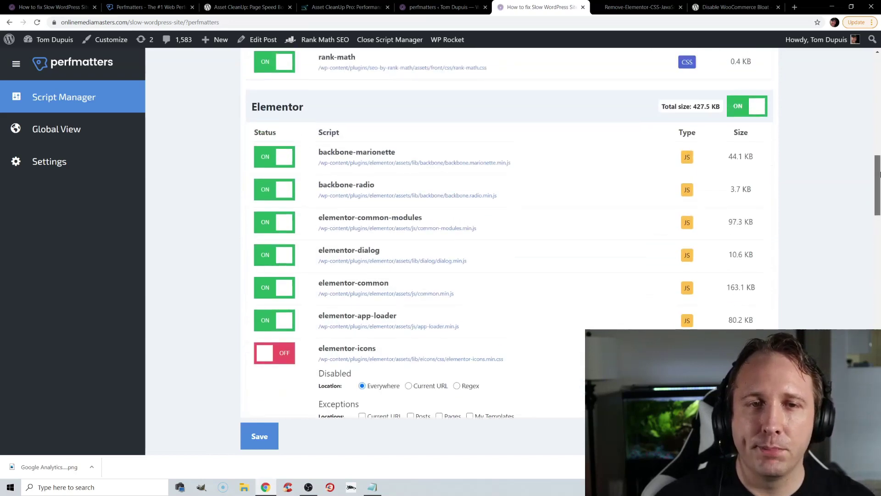
{"action": "left_click", "coordinate": [638, 7]}
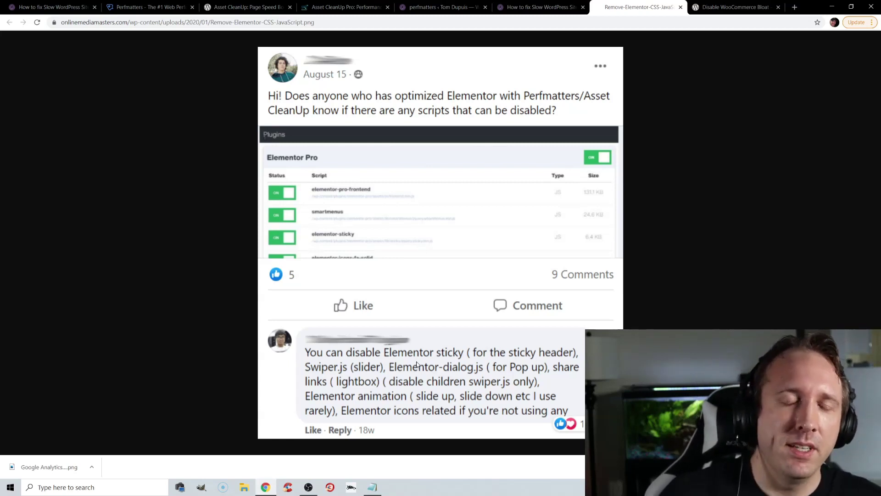
{"action": "left_click", "coordinate": [541, 7]}
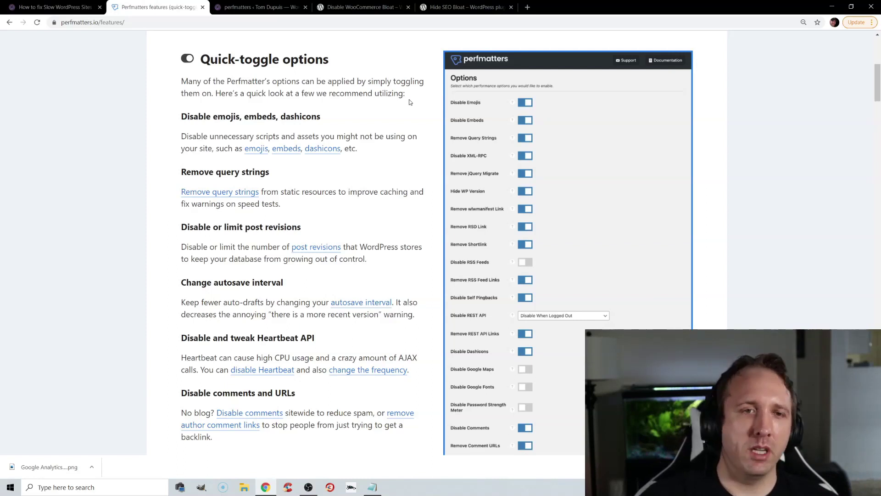
Review the Perfmatters general options and read the help note for Disable Google Fonts
{"action": "left_click", "coordinate": [257, 7]}
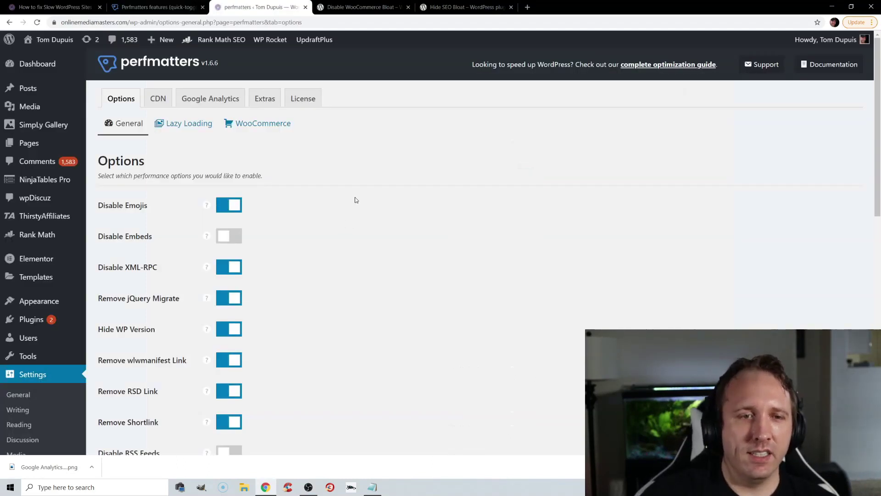
{"action": "scroll", "coordinate": [367, 183], "scroll_direction": "down", "scroll_amount": 1}
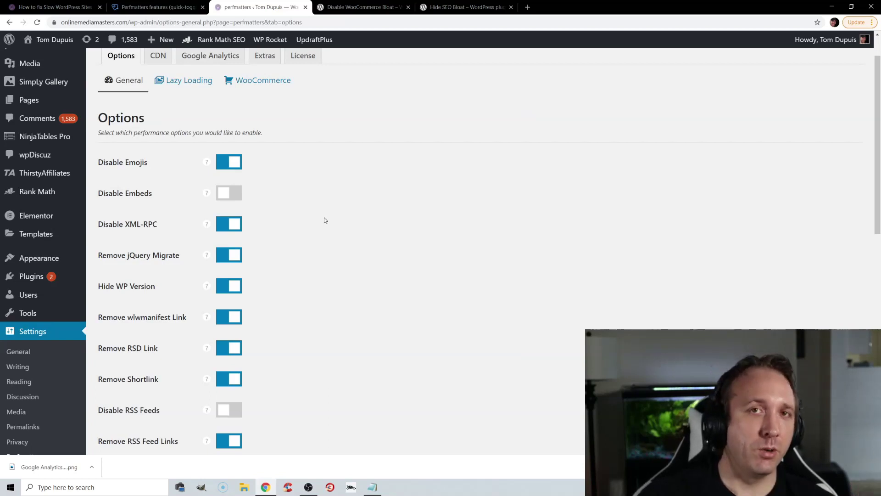
{"action": "scroll", "coordinate": [319, 219], "scroll_direction": "down", "scroll_amount": 5}
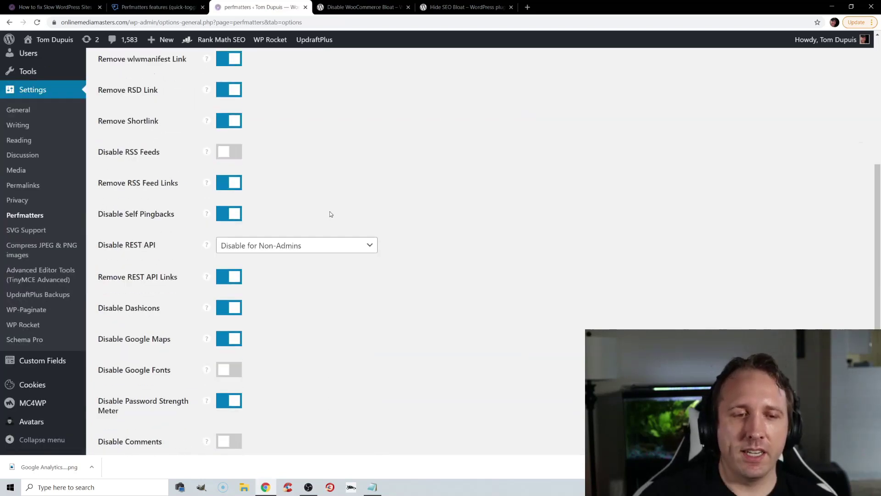
{"action": "scroll", "coordinate": [344, 212], "scroll_direction": "down", "scroll_amount": 1}
{"action": "mouse_move", "coordinate": [205, 328]}
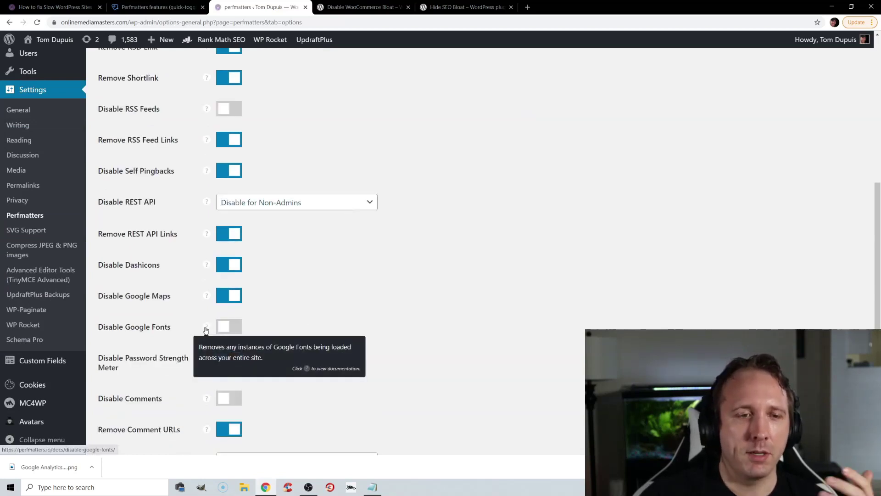
Review the remaining Perfmatters general options, including Heartbeat, and view the Limit Post Revisions choices
{"action": "scroll", "coordinate": [377, 244], "scroll_direction": "down", "scroll_amount": 2}
{"action": "scroll", "coordinate": [377, 243], "scroll_direction": "down", "scroll_amount": 2}
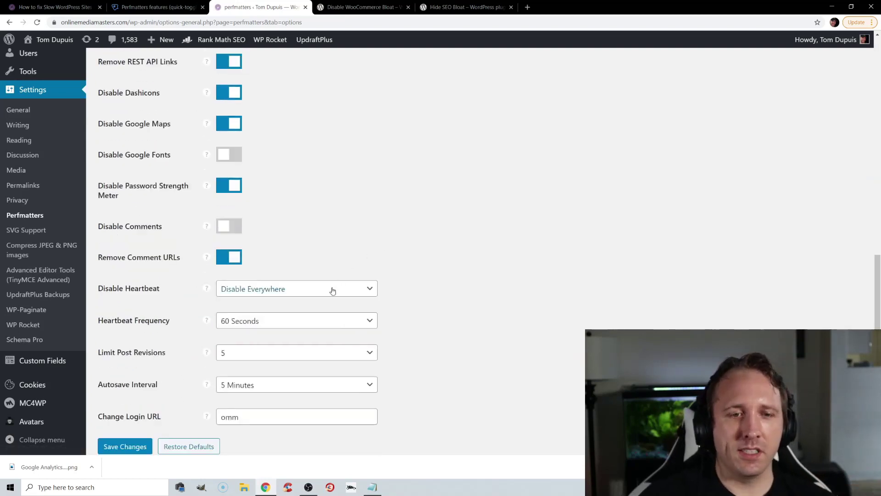
{"action": "left_click", "coordinate": [287, 352]}
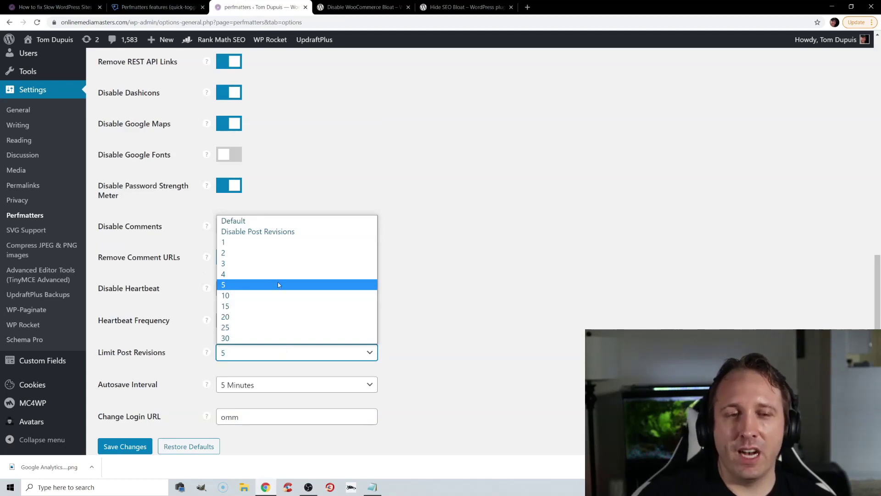
{"action": "left_click", "coordinate": [442, 332]}
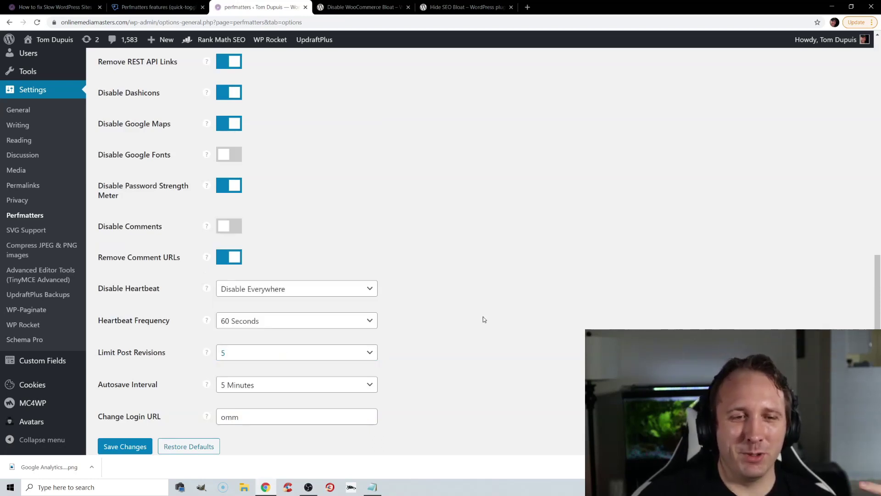
View the Autosave Interval choices and highlight the Change Login URL value in the Perfmatters general options
{"action": "left_click", "coordinate": [288, 382]}
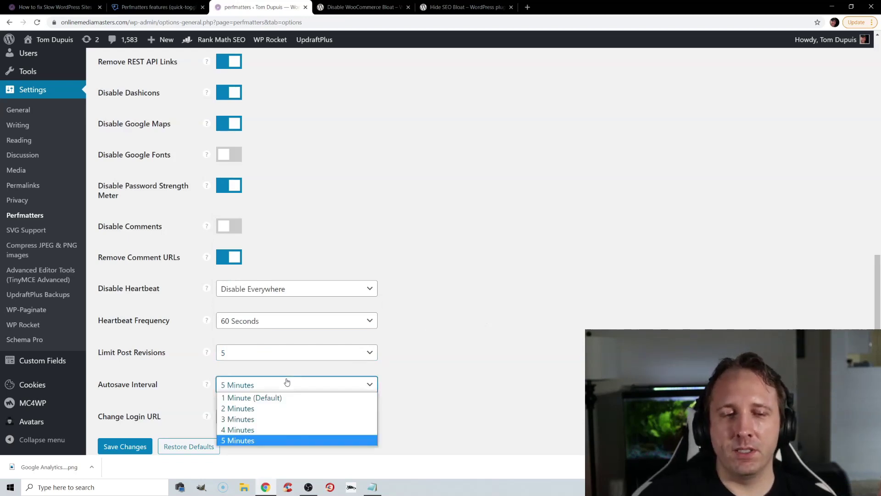
{"action": "left_click", "coordinate": [487, 322]}
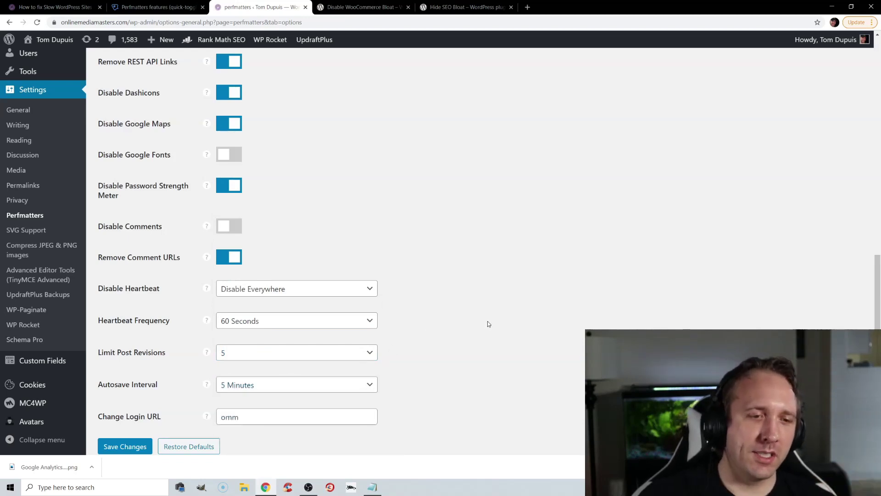
{"action": "left_click_drag", "start_coordinate": [283, 416], "coordinate": [208, 422]}
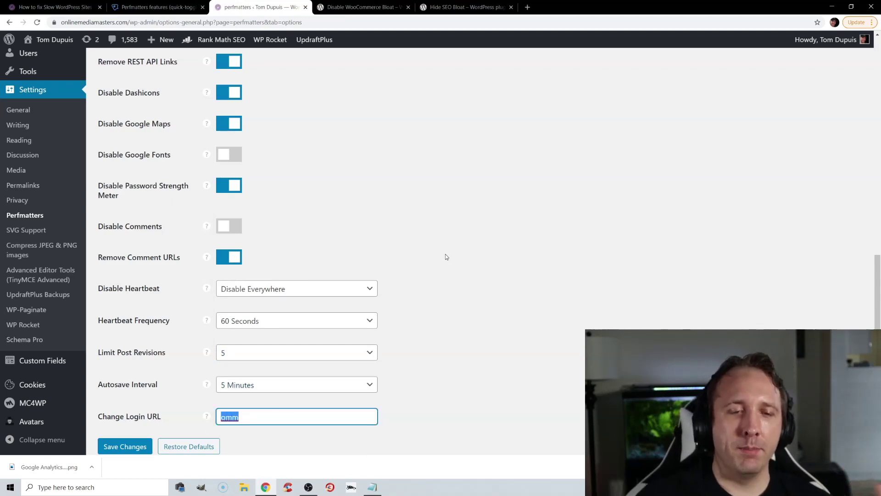
Review the Perfmatters WooCommerce options and the CDN rewrite settings, including the CDN URL
{"action": "scroll", "coordinate": [540, 224], "scroll_direction": "up", "scroll_amount": 4}
{"action": "scroll", "coordinate": [540, 224], "scroll_direction": "up", "scroll_amount": 8}
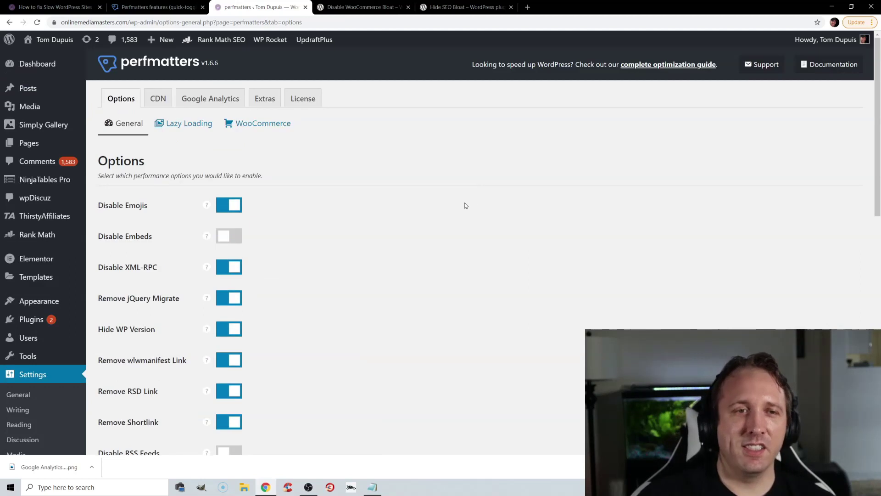
{"action": "left_click", "coordinate": [255, 125]}
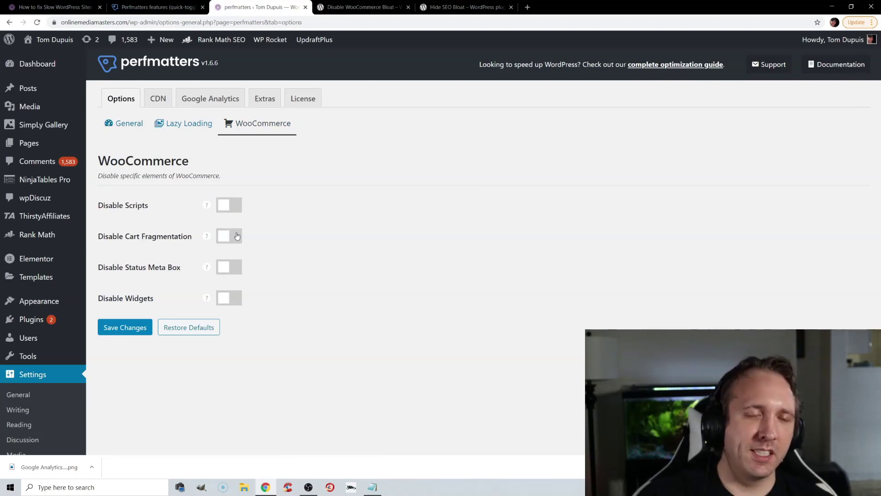
{"action": "left_click", "coordinate": [155, 99]}
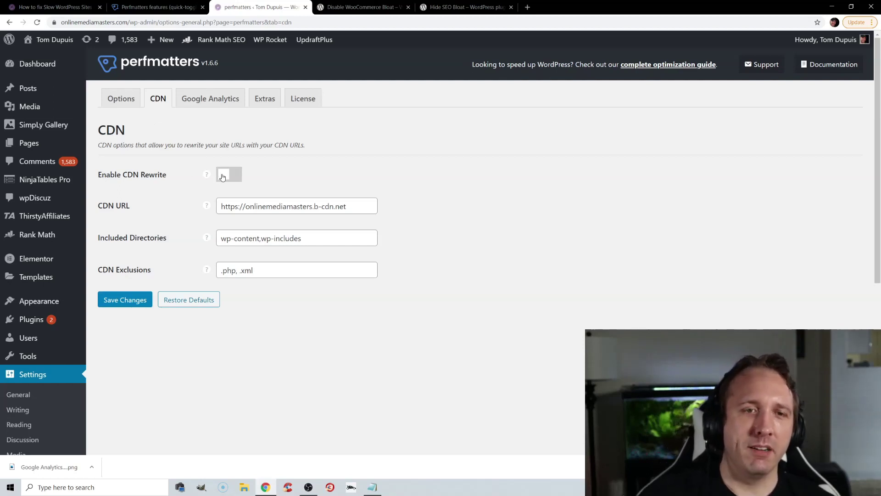
{"action": "triple_click", "coordinate": [264, 209]}
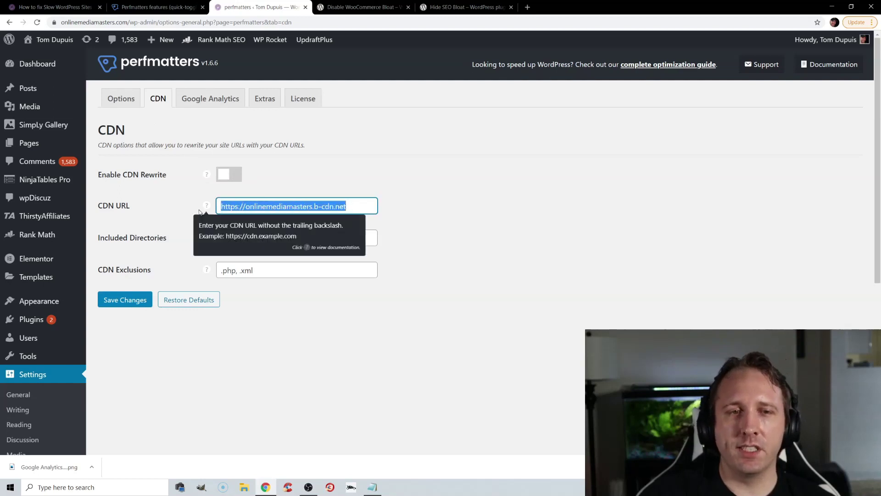
Review the Perfmatters Google Analytics options and Script Type choices, and open the Assets section of the Extras
{"action": "left_click", "coordinate": [231, 104]}
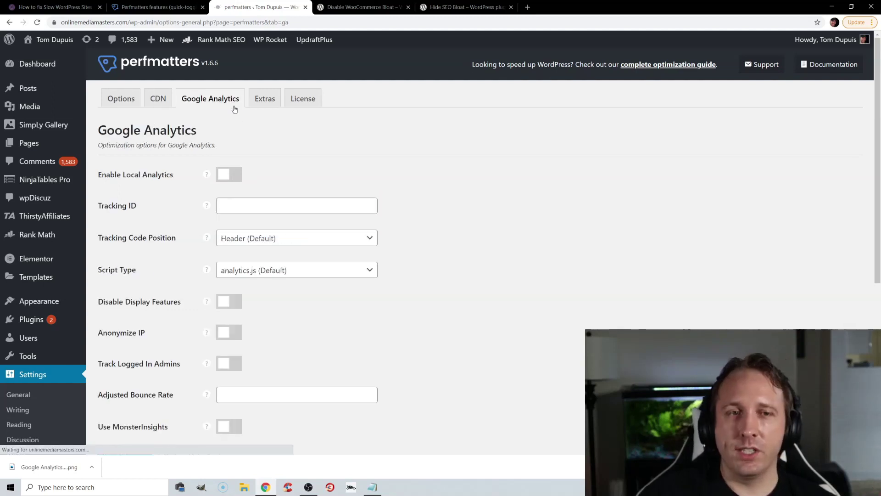
{"action": "scroll", "coordinate": [474, 217], "scroll_direction": "down", "scroll_amount": 2}
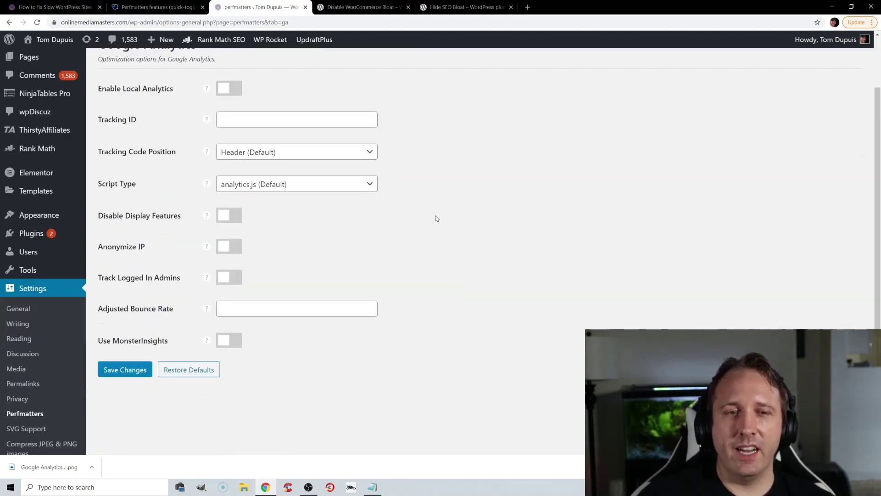
{"action": "left_click", "coordinate": [334, 186]}
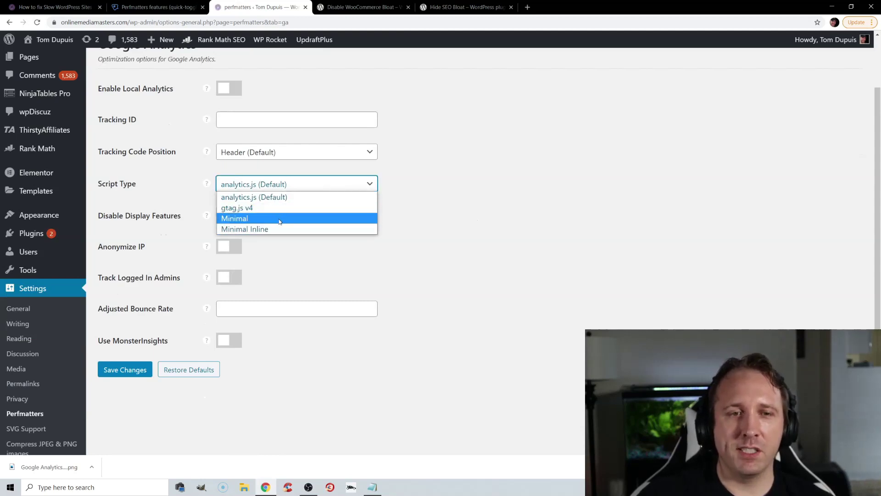
{"action": "left_click", "coordinate": [169, 216]}
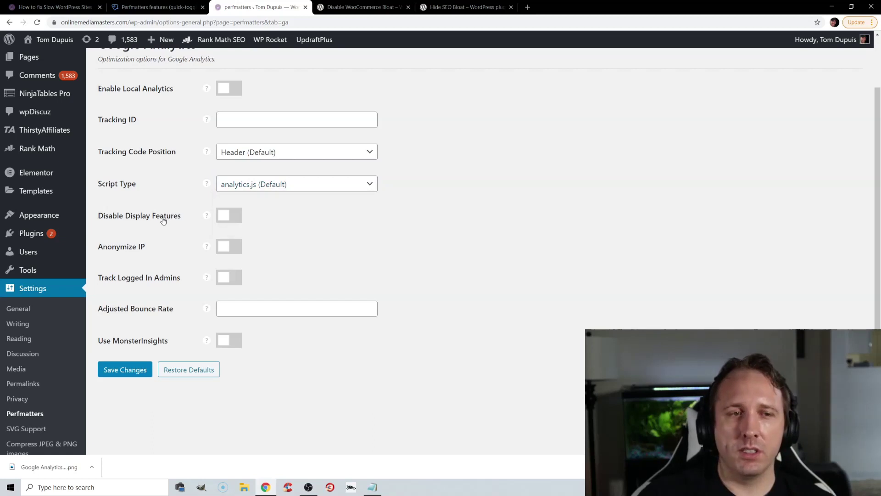
{"action": "mouse_move", "coordinate": [207, 216]}
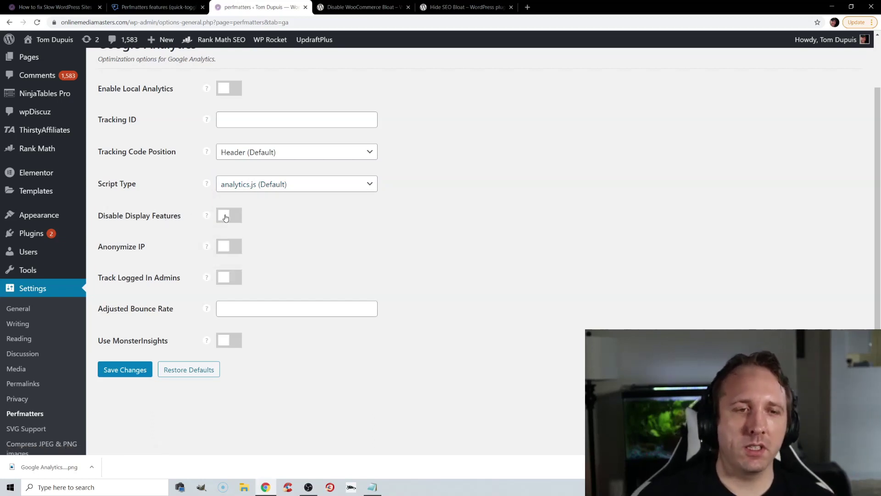
{"action": "scroll", "coordinate": [248, 200], "scroll_direction": "up", "scroll_amount": 2}
{"action": "left_click", "coordinate": [276, 103]}
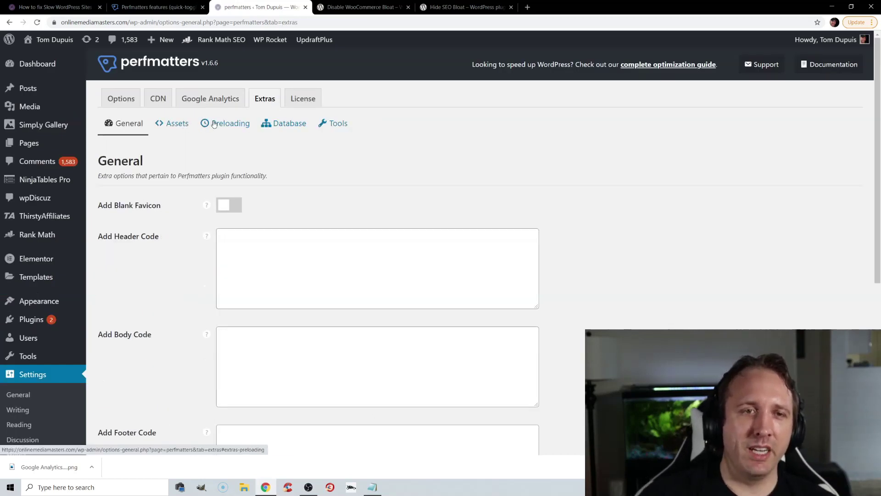
{"action": "left_click", "coordinate": [176, 123]}
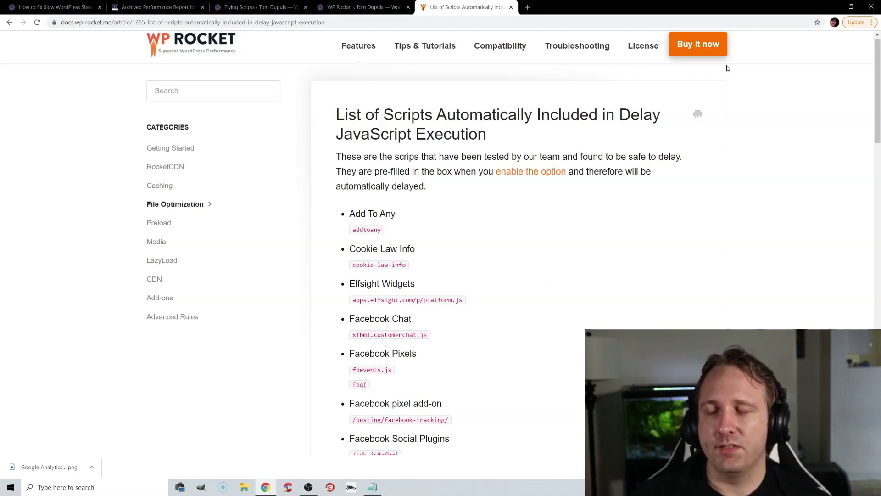
Read WP Rocket's documented list of scripts safe to delay and compare it with the site's Scripts to delay
{"action": "scroll", "coordinate": [867, 169], "scroll_direction": "down", "scroll_amount": 10}
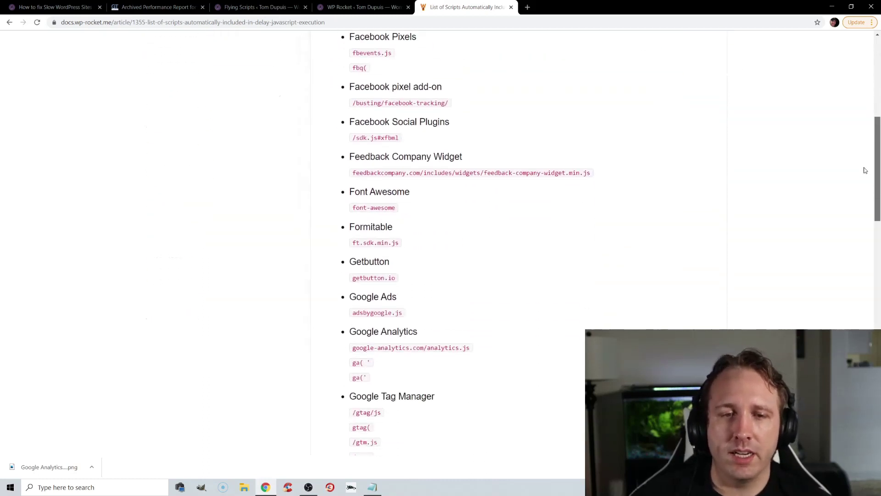
{"action": "scroll", "coordinate": [864, 214], "scroll_direction": "down", "scroll_amount": 10}
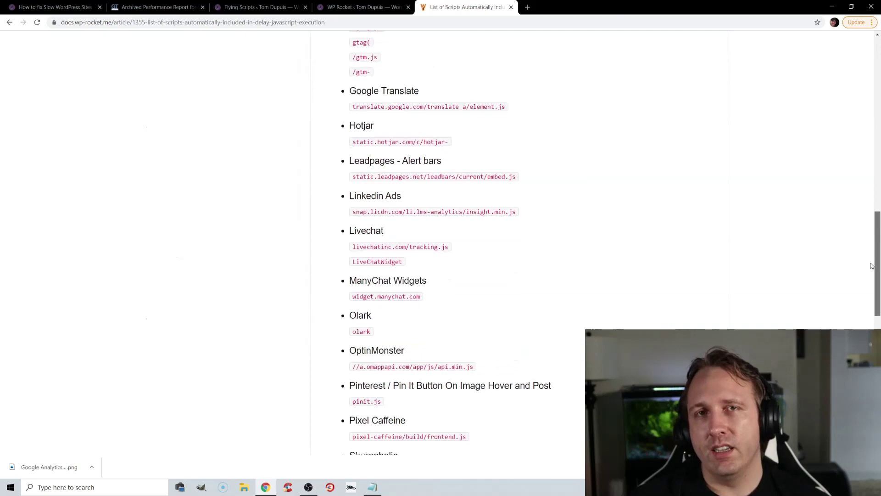
{"action": "left_click", "coordinate": [363, 6]}
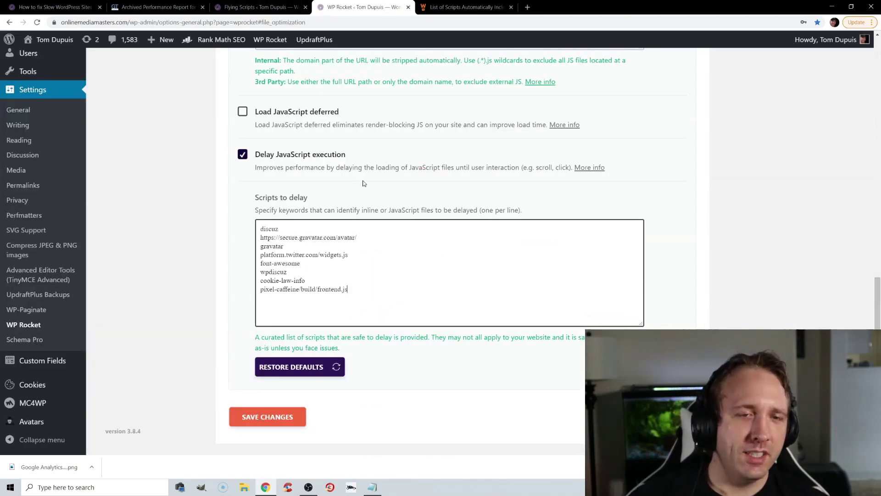
{"action": "left_click", "coordinate": [466, 7]}
{"action": "left_click_drag", "start_coordinate": [878, 330], "coordinate": [879, 180]}
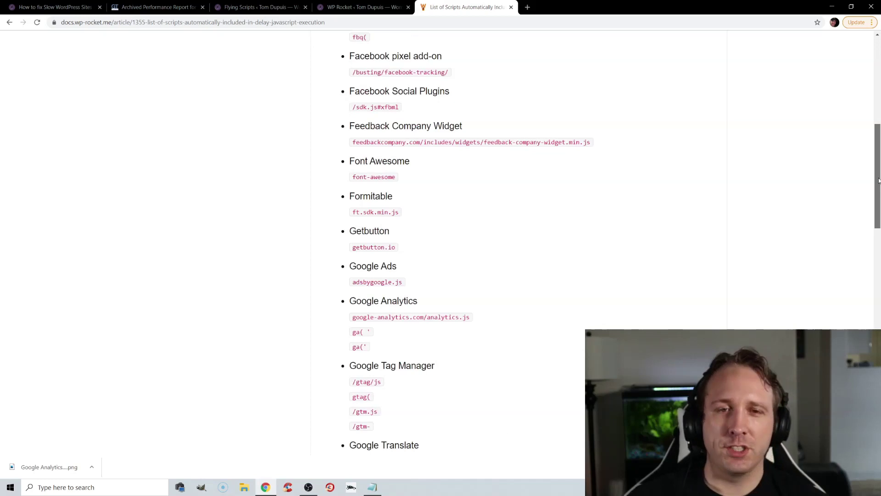
{"action": "scroll", "coordinate": [879, 180], "scroll_direction": "up", "scroll_amount": 3}
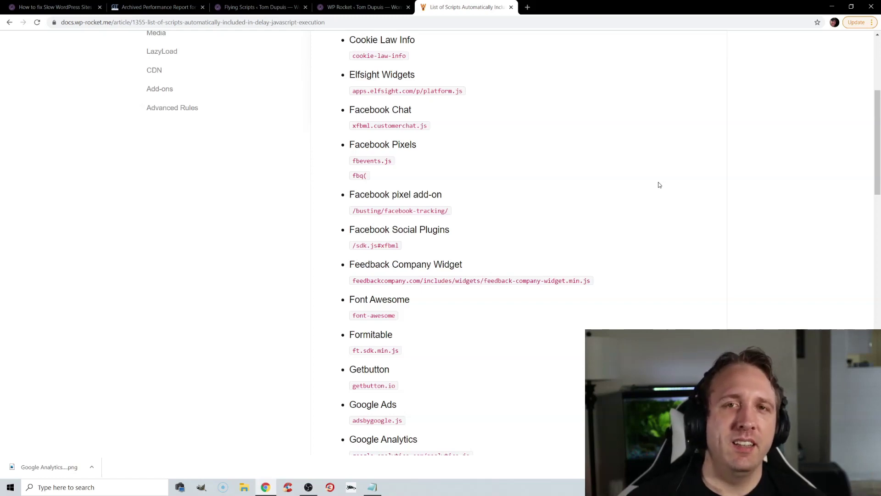
Check WP Rocket's Delay JavaScript execution setting and the Flying Scripts keywords and Timeout choices
{"action": "left_click", "coordinate": [360, 7]}
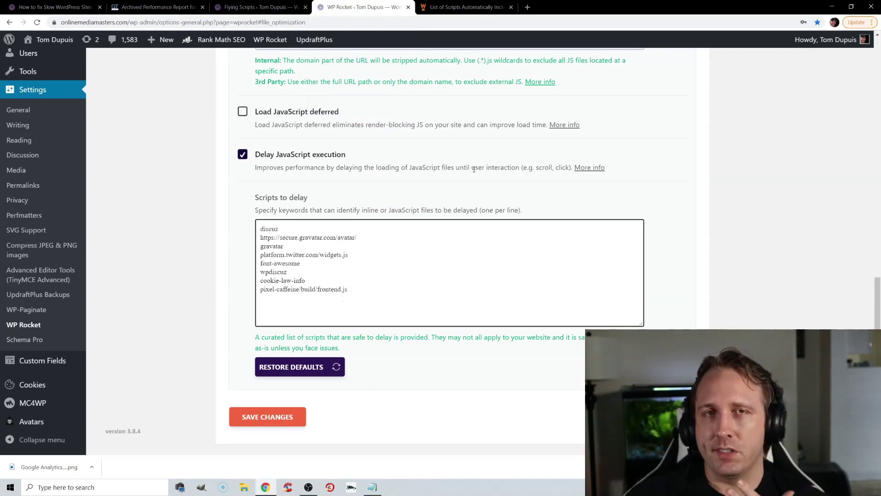
{"action": "left_click", "coordinate": [262, 7]}
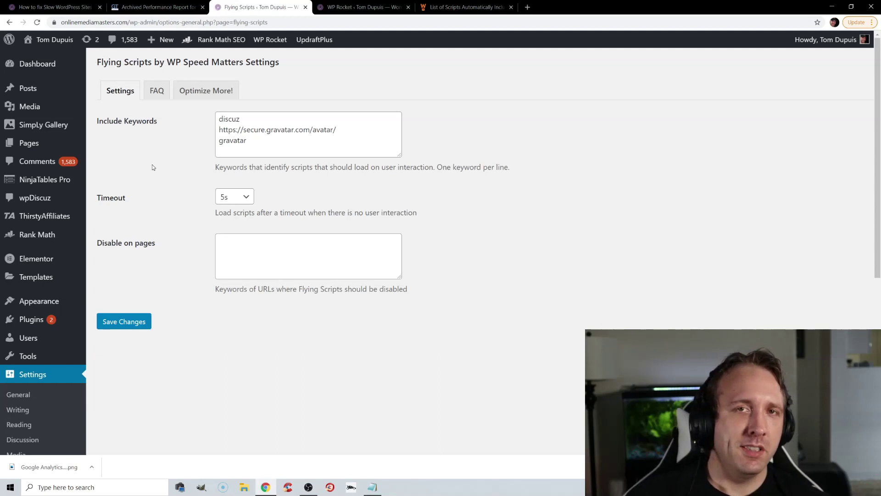
{"action": "left_click", "coordinate": [246, 197]}
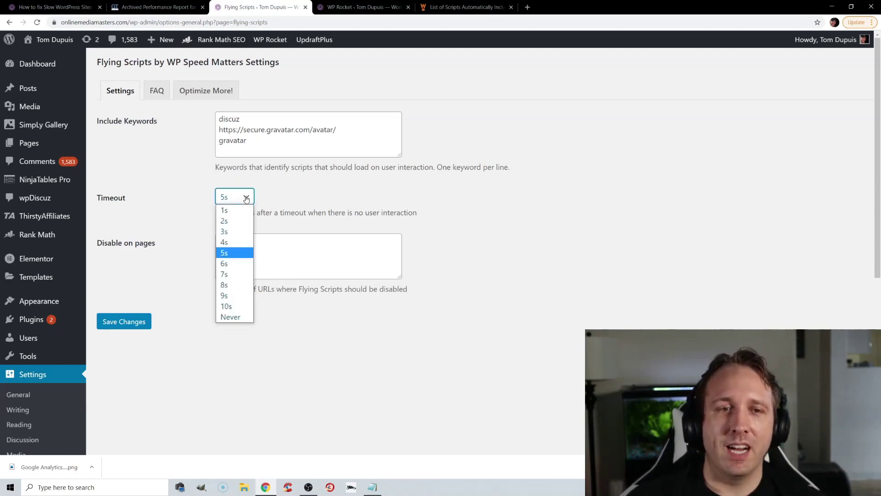
{"action": "left_click", "coordinate": [228, 252]}
{"action": "left_click", "coordinate": [362, 202]}
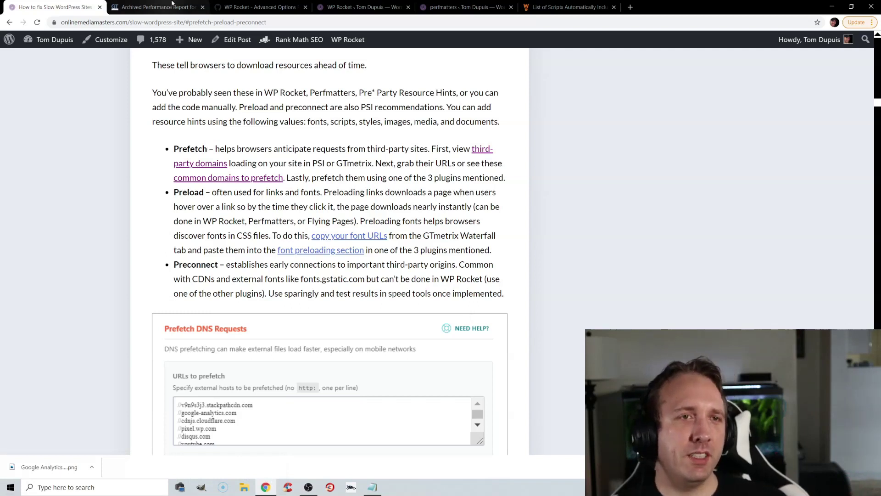
Examine the GTmetrix third-party code audit, the common DNS prefetch domains list, and WP Rocket's prefetch URLs and link preloading
{"action": "left_click", "coordinate": [156, 7]}
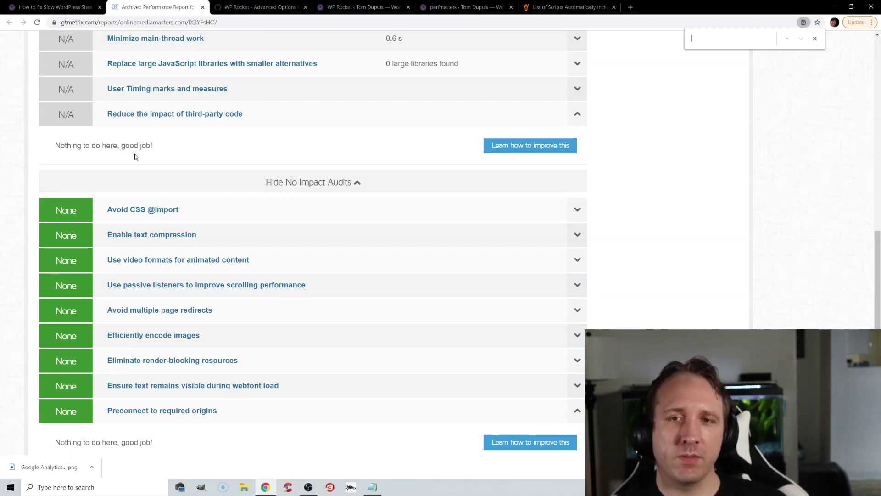
{"action": "key", "text": "ctrl+Tab"}
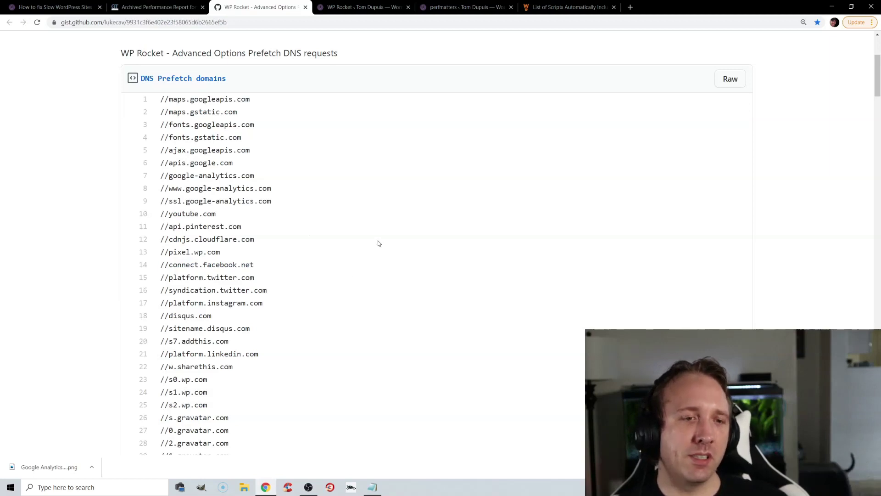
{"action": "left_click", "coordinate": [370, 3]}
{"action": "scroll", "coordinate": [370, 229], "scroll_direction": "up", "scroll_amount": 3}
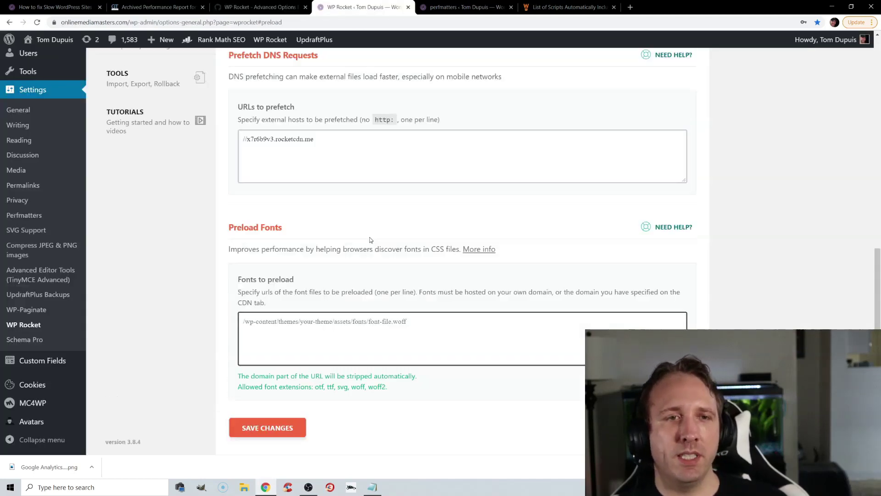
{"action": "left_click", "coordinate": [271, 226]}
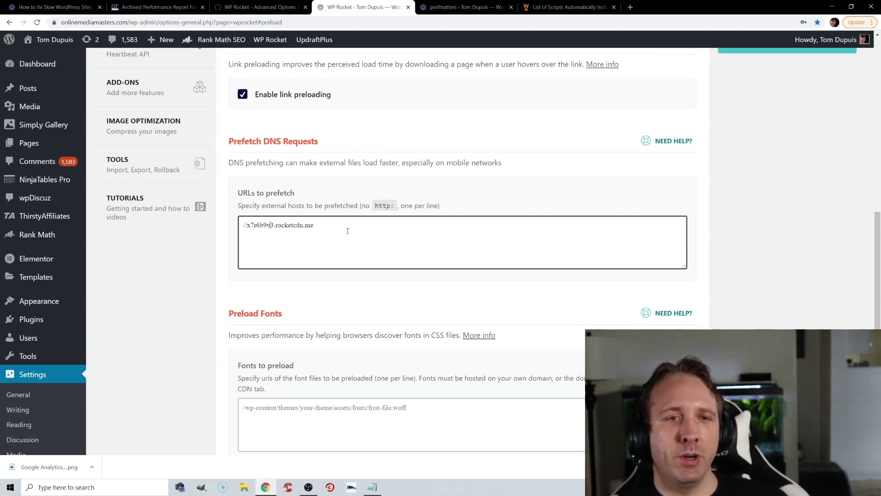
{"action": "left_click_drag", "start_coordinate": [346, 230], "coordinate": [228, 226]}
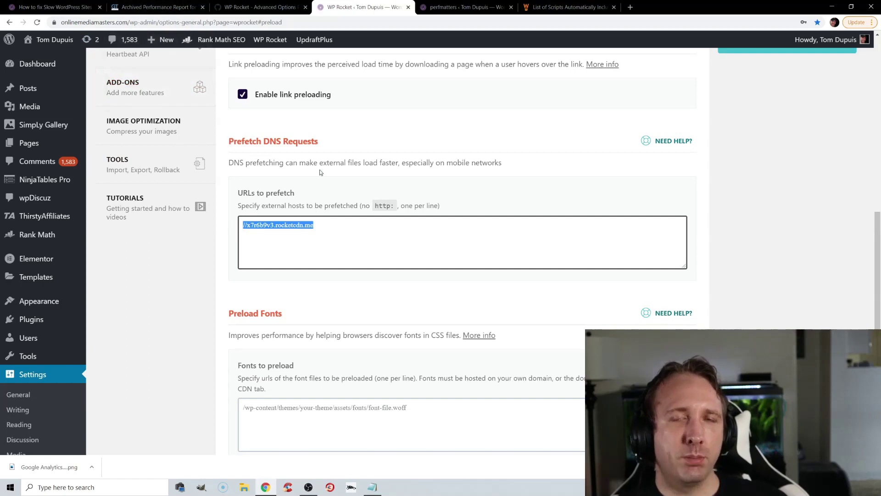
{"action": "scroll", "coordinate": [316, 172], "scroll_direction": "down", "scroll_amount": 1}
{"action": "scroll", "coordinate": [309, 172], "scroll_direction": "up", "scroll_amount": 2}
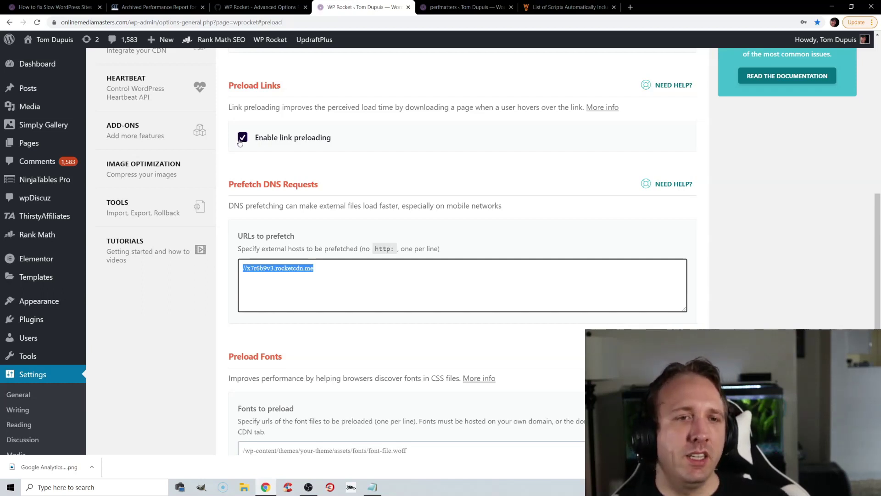
Examine the font requests in the GTmetrix waterfall and expand the fa-solid-900.woff2 request to find its URL
{"action": "left_click", "coordinate": [161, 9]}
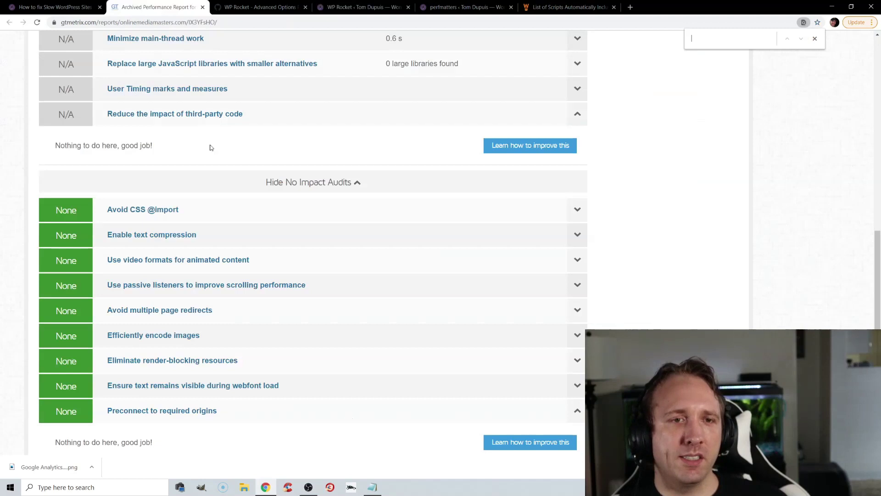
{"action": "scroll", "coordinate": [230, 183], "scroll_direction": "up", "scroll_amount": 10}
{"action": "left_click", "coordinate": [283, 275]}
{"action": "scroll", "coordinate": [283, 275], "scroll_direction": "down", "scroll_amount": 3}
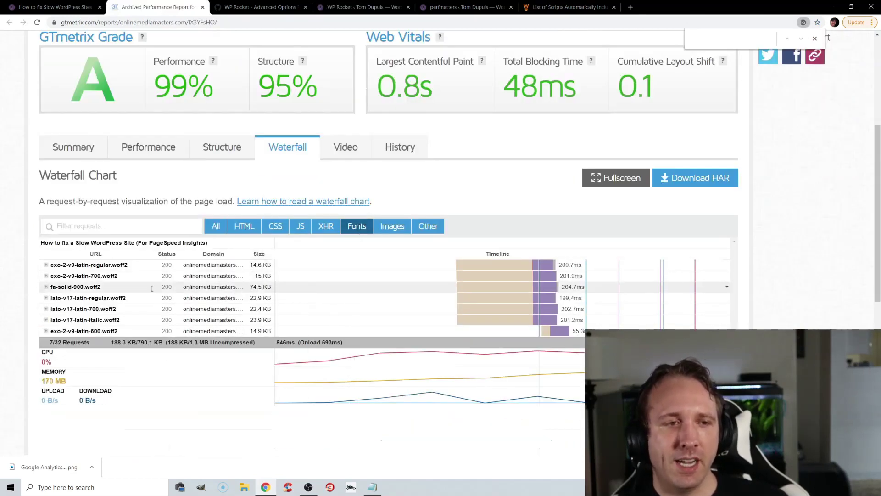
{"action": "left_click", "coordinate": [298, 287]}
{"action": "left_click_drag", "start_coordinate": [326, 331], "coordinate": [42, 242]}
Compare the font URL in the GTmetrix waterfall with the Fonts to preload field in WP Rocket
{"action": "left_click", "coordinate": [253, 7]}
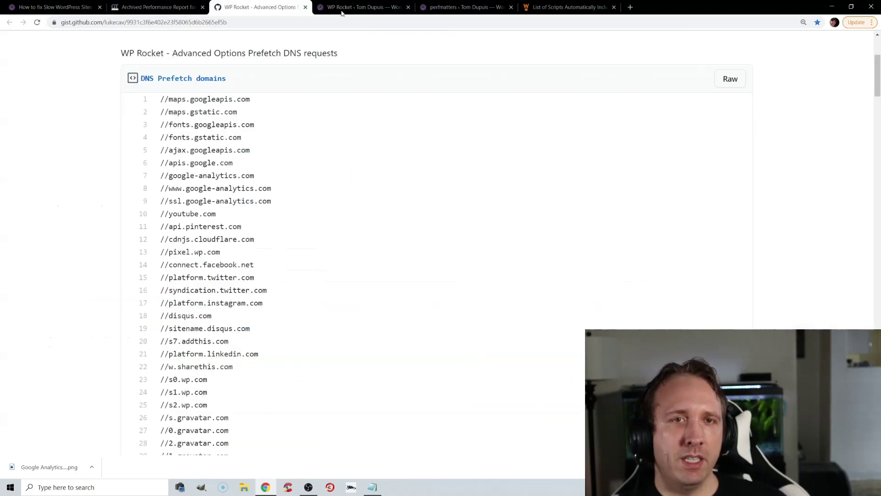
{"action": "left_click", "coordinate": [356, 7]}
{"action": "scroll", "coordinate": [299, 207], "scroll_direction": "down", "scroll_amount": 5}
{"action": "left_click", "coordinate": [276, 251]}
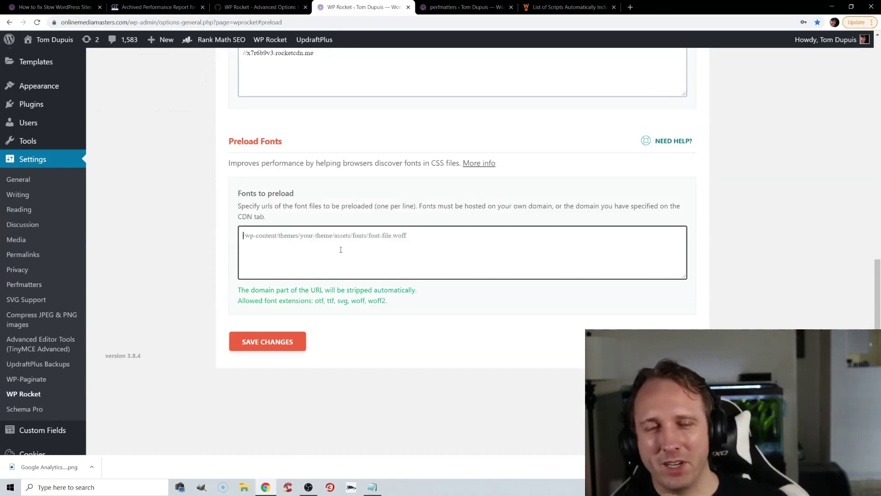
{"action": "left_click", "coordinate": [153, 7]}
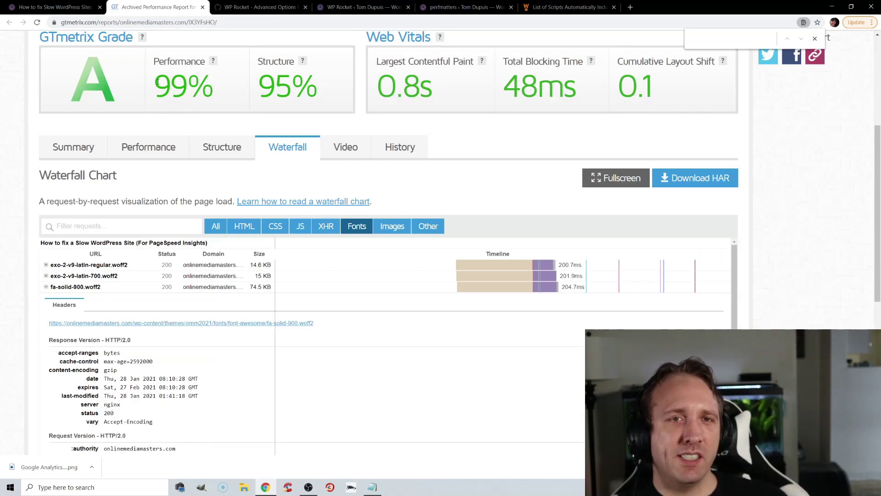
{"action": "left_click", "coordinate": [353, 8]}
{"action": "scroll", "coordinate": [317, 229], "scroll_direction": "down", "scroll_amount": 3}
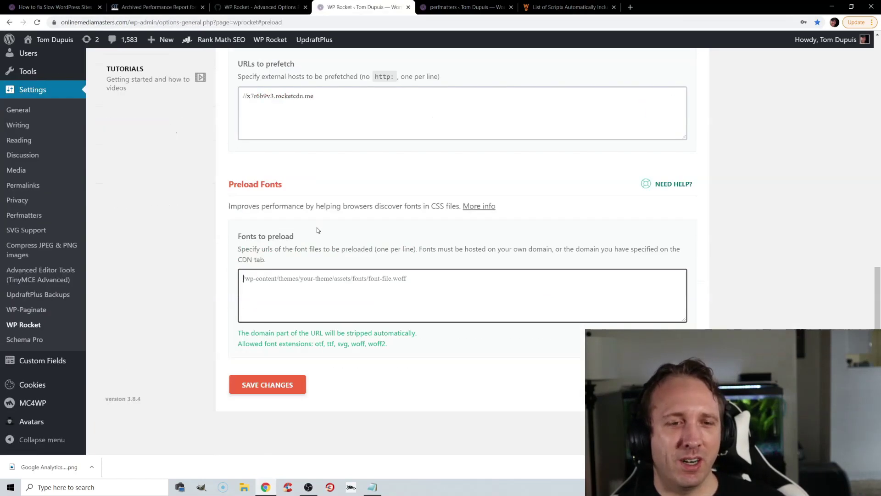
Review WP Rocket's Fonts to preload and URLs to prefetch fields, compare them with Perfmatters' Preloading settings, and return to the article
{"action": "left_click", "coordinate": [362, 280]}
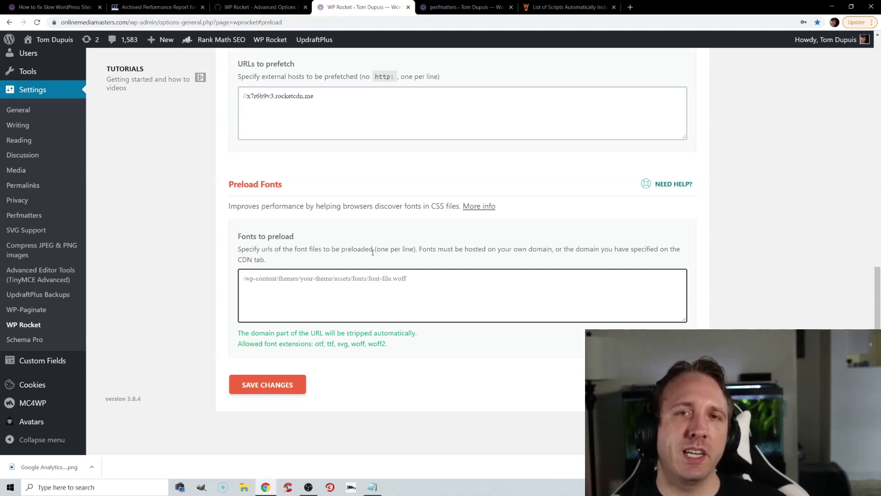
{"action": "scroll", "coordinate": [371, 246], "scroll_direction": "up", "scroll_amount": 4}
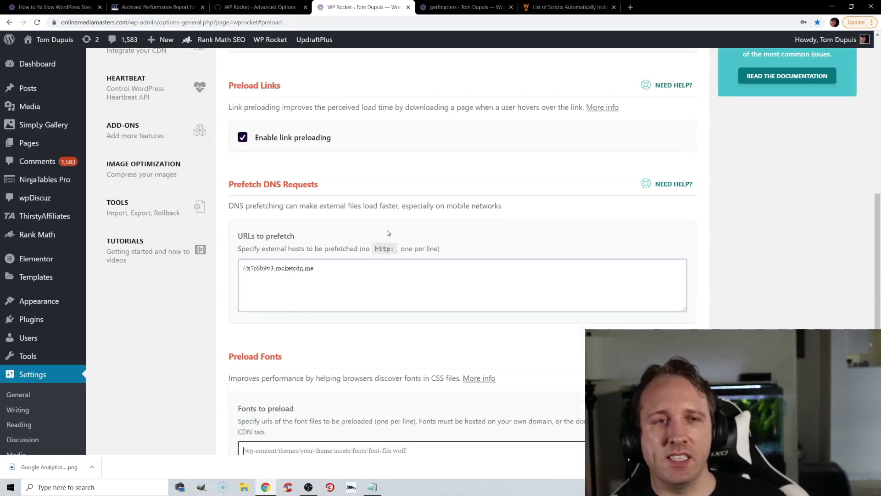
{"action": "scroll", "coordinate": [367, 245], "scroll_direction": "up", "scroll_amount": 1}
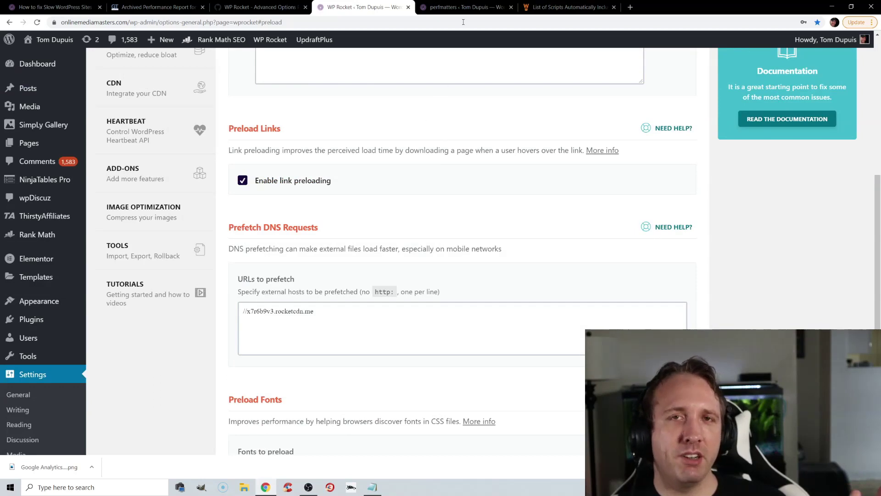
{"action": "left_click", "coordinate": [457, 7]}
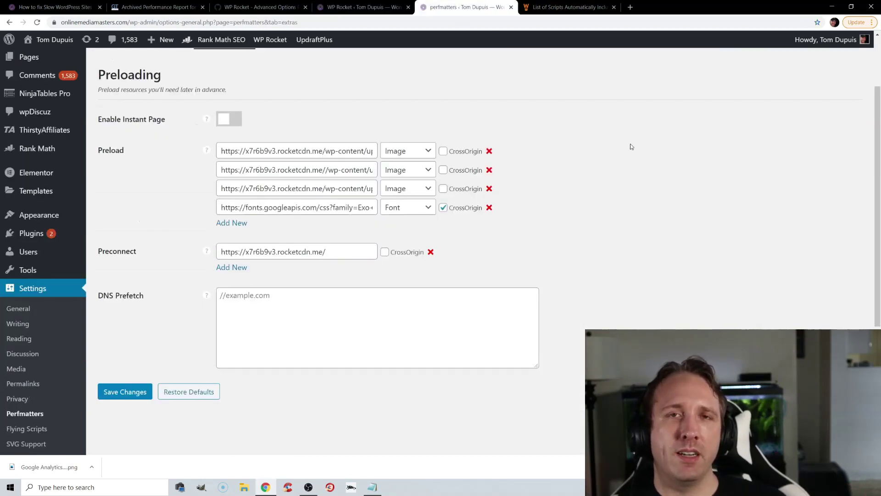
{"action": "key", "text": "ctrl+1"}
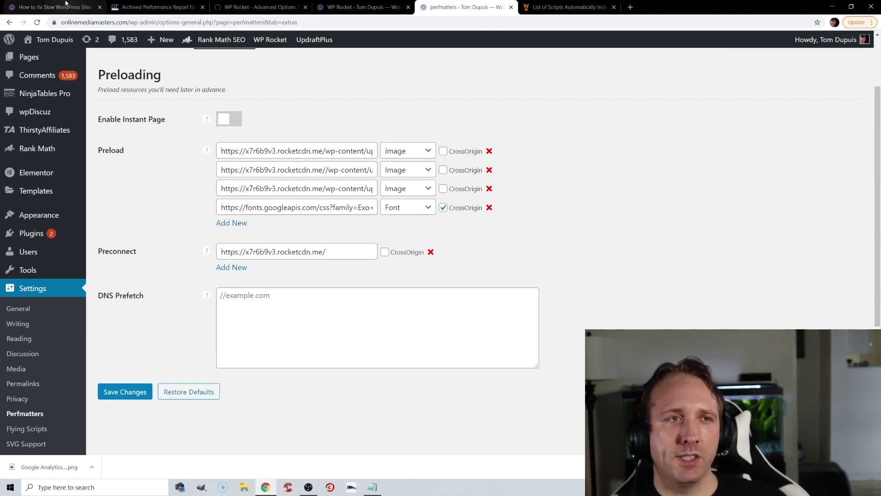
{"action": "scroll", "coordinate": [630, 205], "scroll_direction": "down", "scroll_amount": 2}
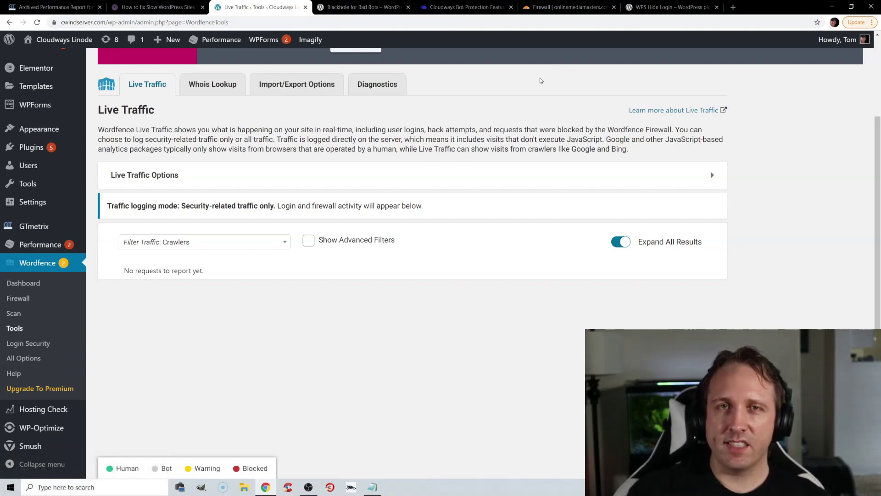
Check Wordfence's Live Traffic filter choices and read the installation instructions for the Blackhole for Bad Bots plugin
{"action": "left_click", "coordinate": [239, 244]}
{"action": "left_click", "coordinate": [174, 344]}
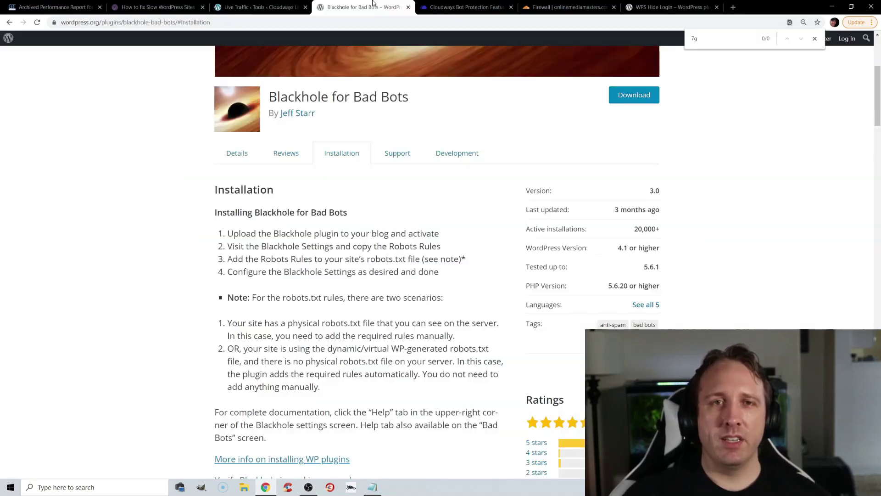
{"action": "left_click", "coordinate": [363, 7]}
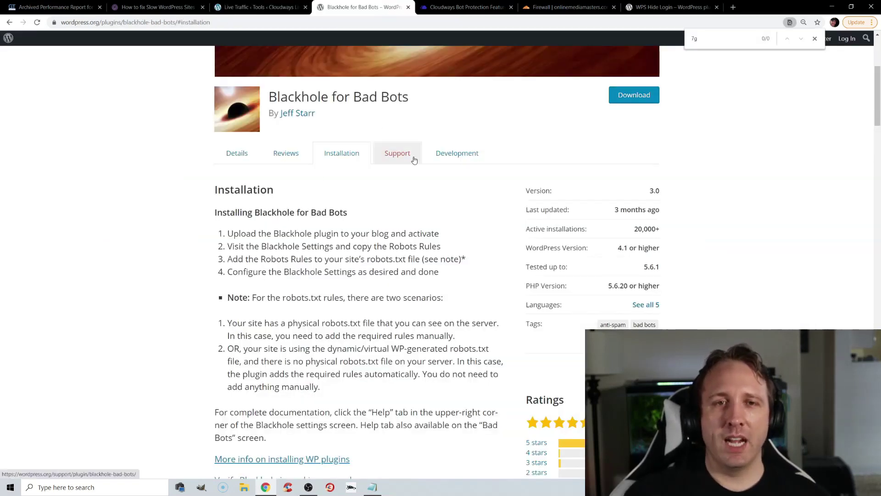
{"action": "left_click_drag", "start_coordinate": [335, 115], "coordinate": [280, 113]}
{"action": "scroll", "coordinate": [522, 212], "scroll_direction": "down", "scroll_amount": 2}
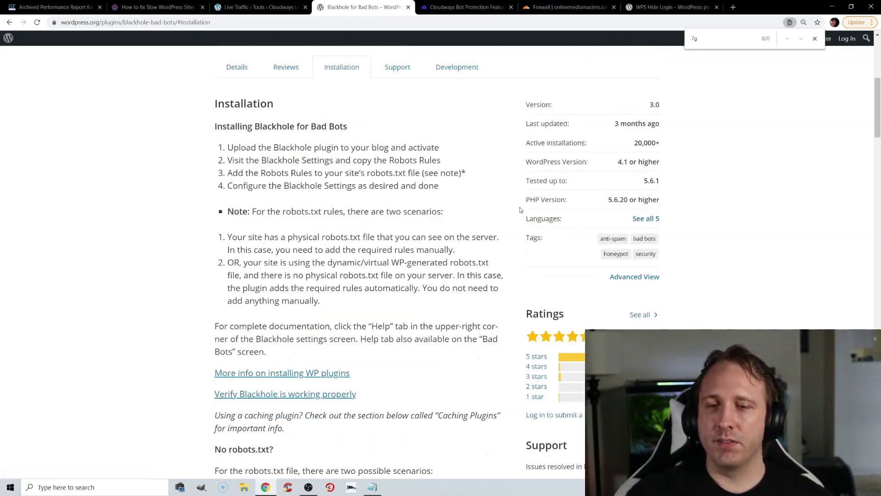
Review the Cloudways bot protection article and Cloudflare firewall rule, and highlight "robots.txt rules" in Blackhole for Bad Bots' installation notes
{"action": "left_click", "coordinate": [435, 12]}
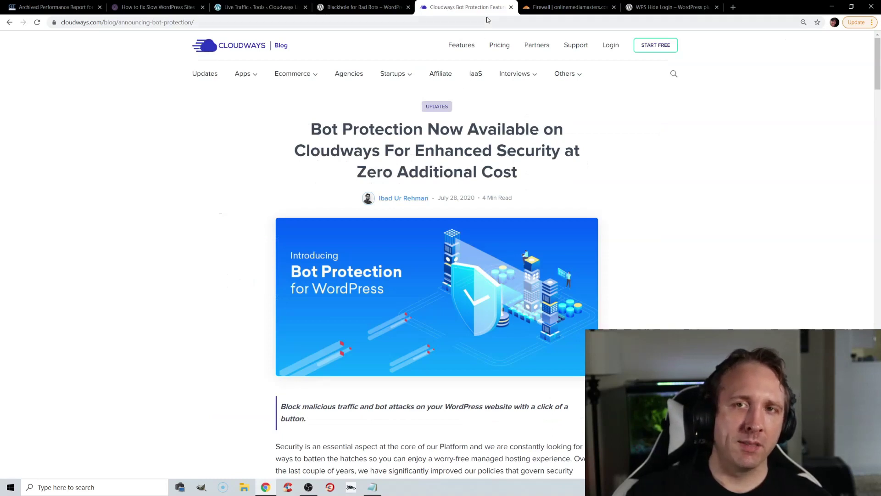
{"action": "key", "text": "ctrl+Tab"}
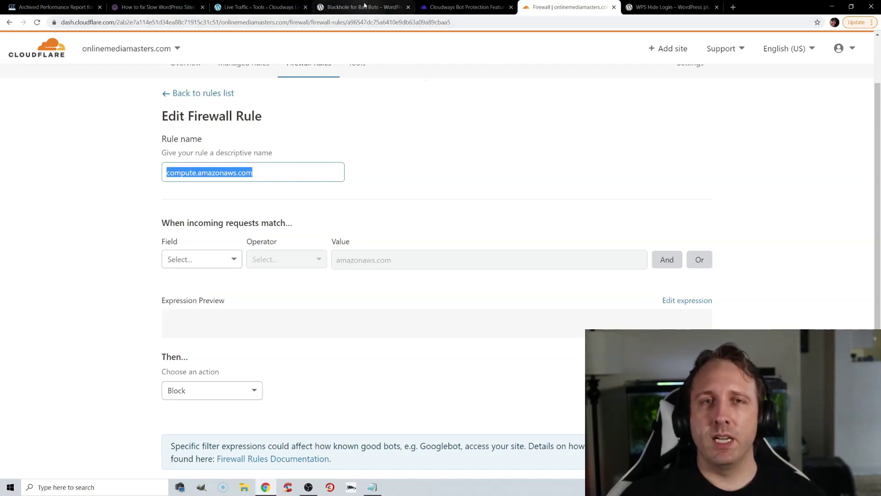
{"action": "left_click", "coordinate": [365, 6]}
{"action": "left_click", "coordinate": [452, 6]}
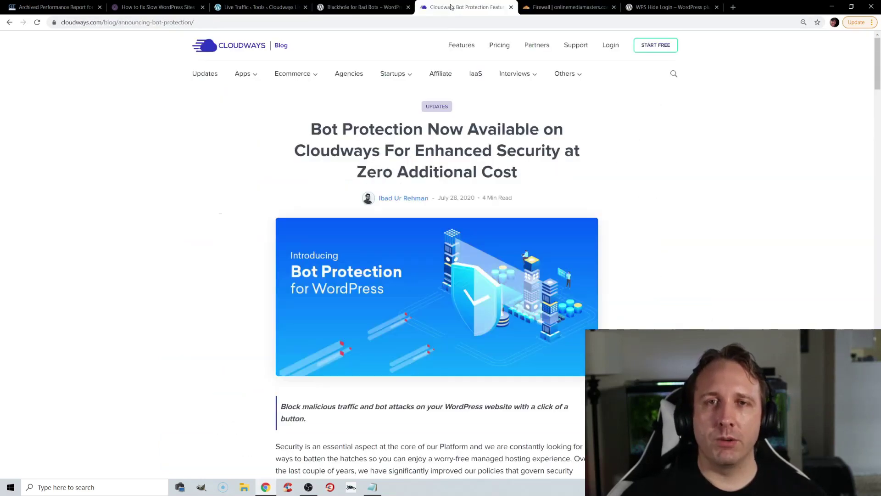
{"action": "left_click", "coordinate": [382, 5]}
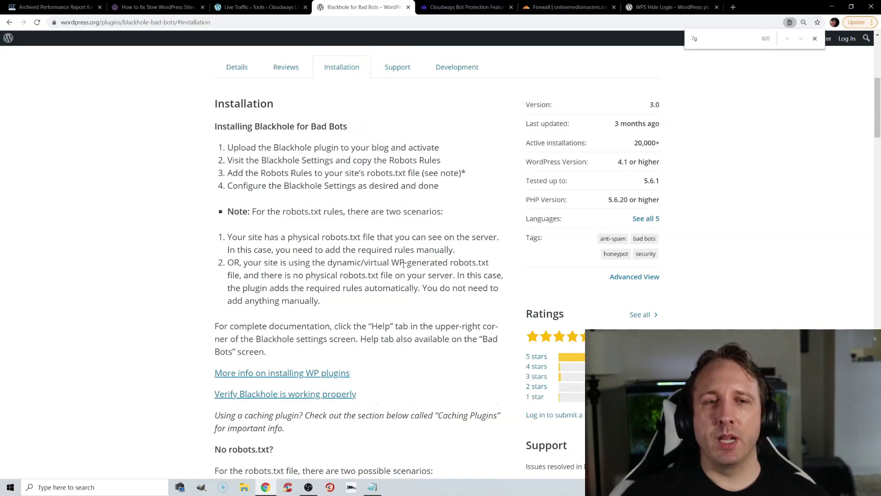
{"action": "scroll", "coordinate": [294, 220], "scroll_direction": "up", "scroll_amount": 1}
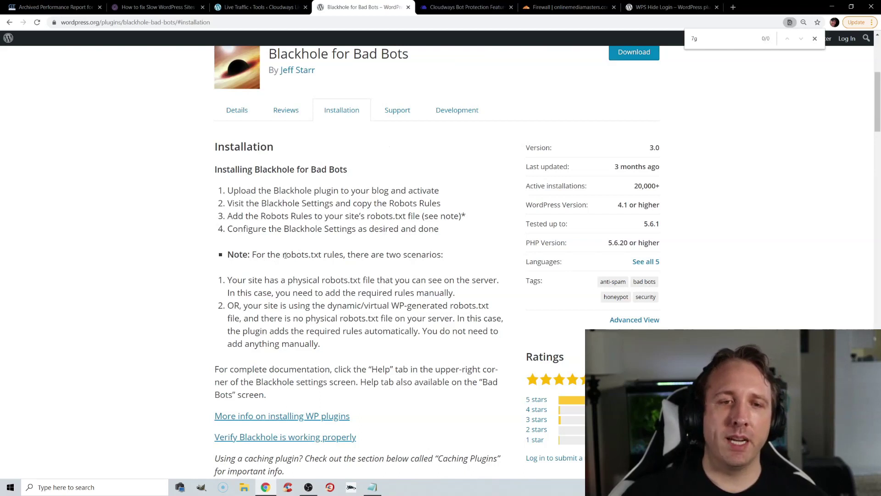
{"action": "left_click_drag", "start_coordinate": [283, 254], "coordinate": [344, 256]}
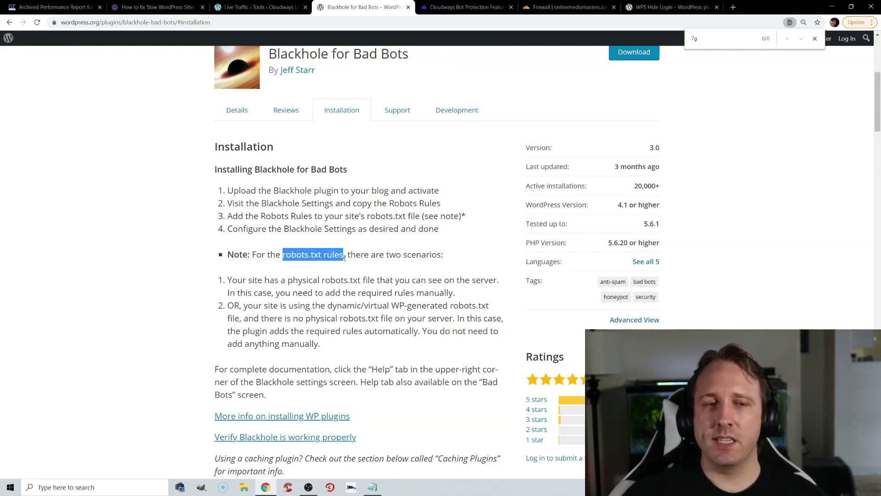
Examine the WPS Hide Login plugin page, highlighting the plugin name and reading its description
{"action": "left_click", "coordinate": [670, 7]}
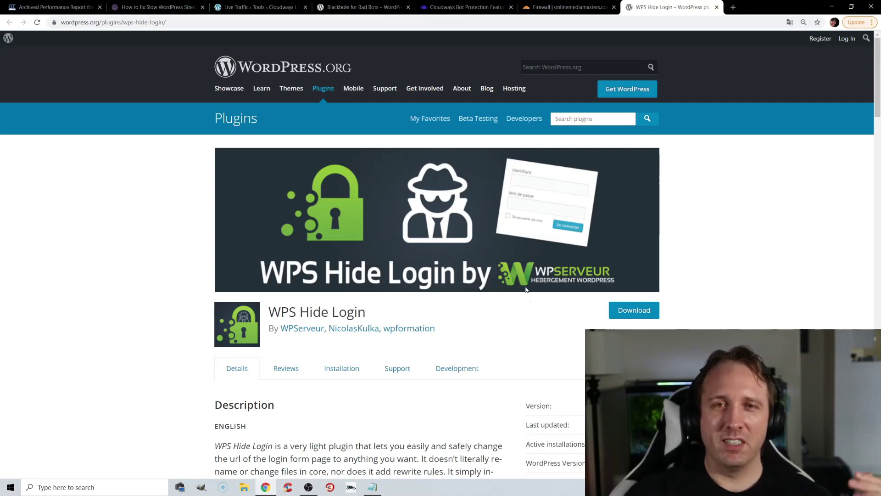
{"action": "scroll", "coordinate": [508, 294], "scroll_direction": "down", "scroll_amount": 3}
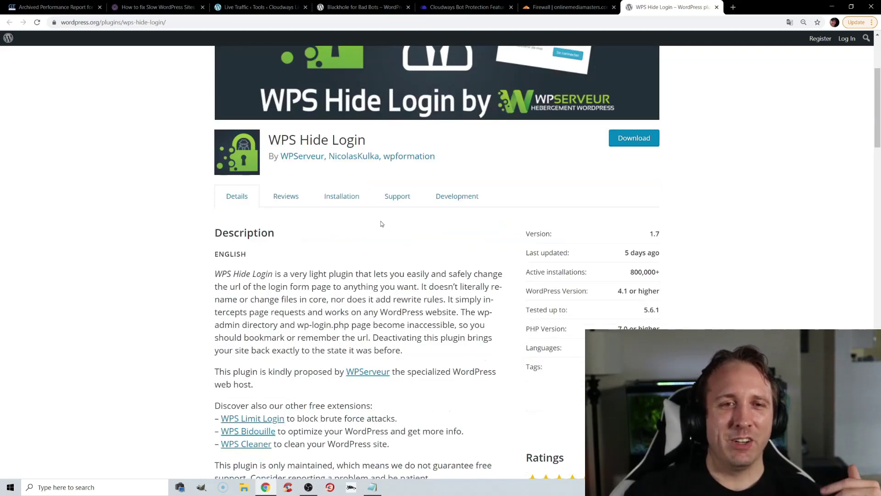
{"action": "left_click_drag", "start_coordinate": [268, 140], "coordinate": [365, 140]}
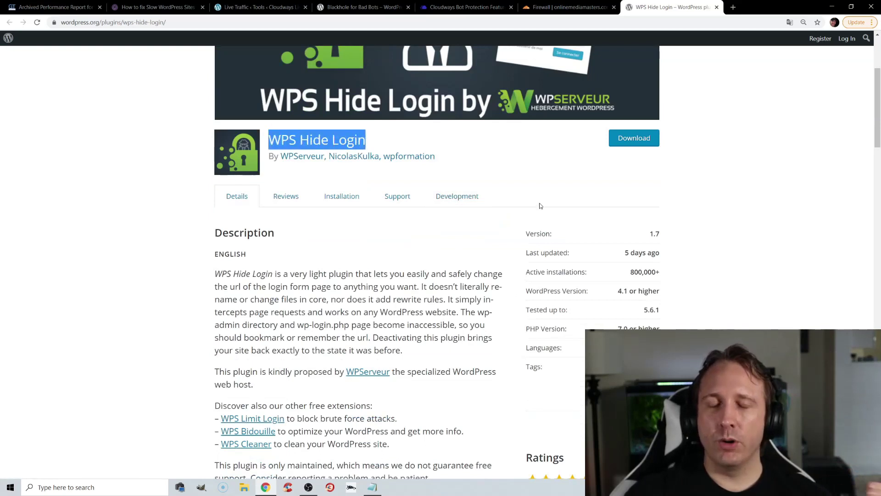
{"action": "scroll", "coordinate": [568, 198], "scroll_direction": "down", "scroll_amount": 1}
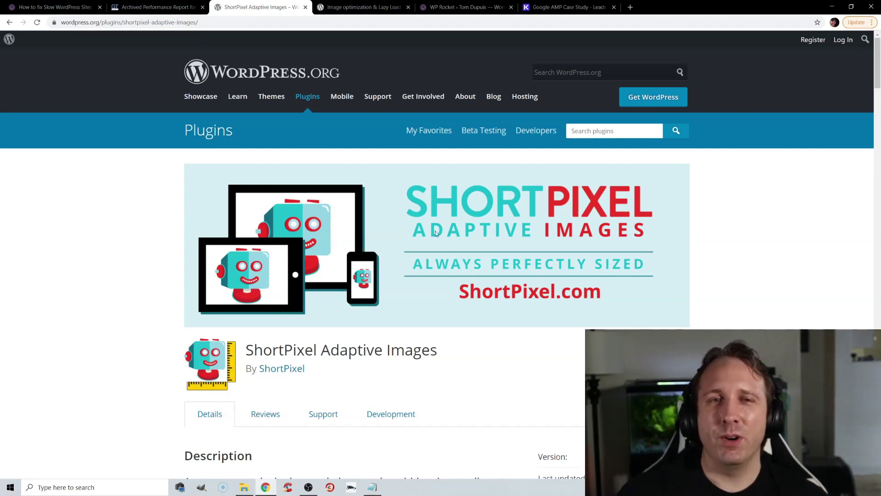
Read the ShortPixel Adaptive Images description and highlight Optimole's "Downgrade Quality For Slower Connections" heading
{"action": "scroll", "coordinate": [618, 297], "scroll_direction": "down", "scroll_amount": 2}
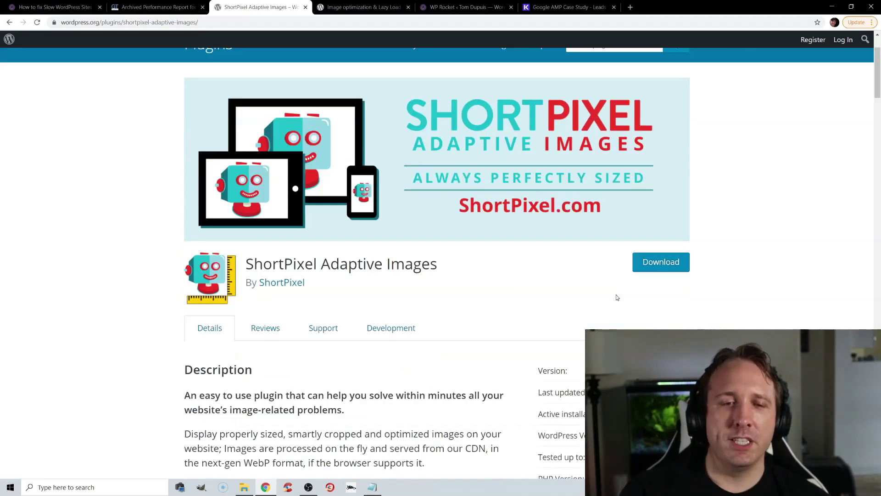
{"action": "scroll", "coordinate": [618, 297], "scroll_direction": "down", "scroll_amount": 3}
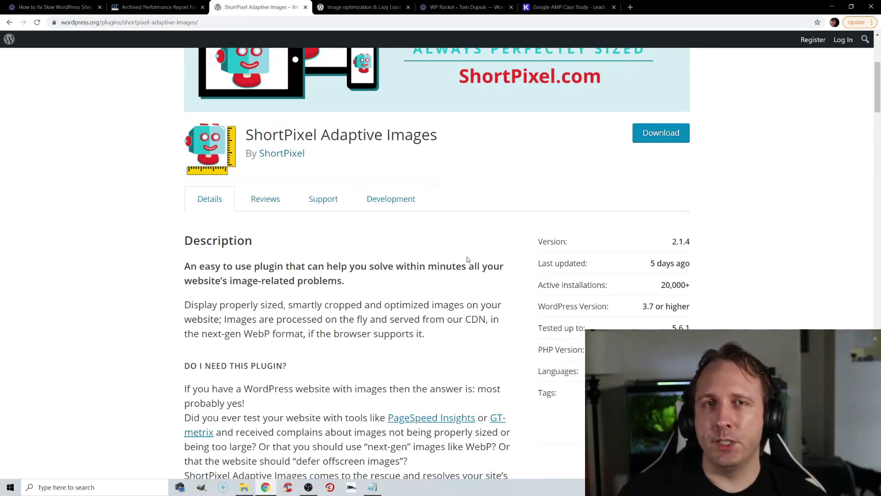
{"action": "key", "text": "ctrl+Tab"}
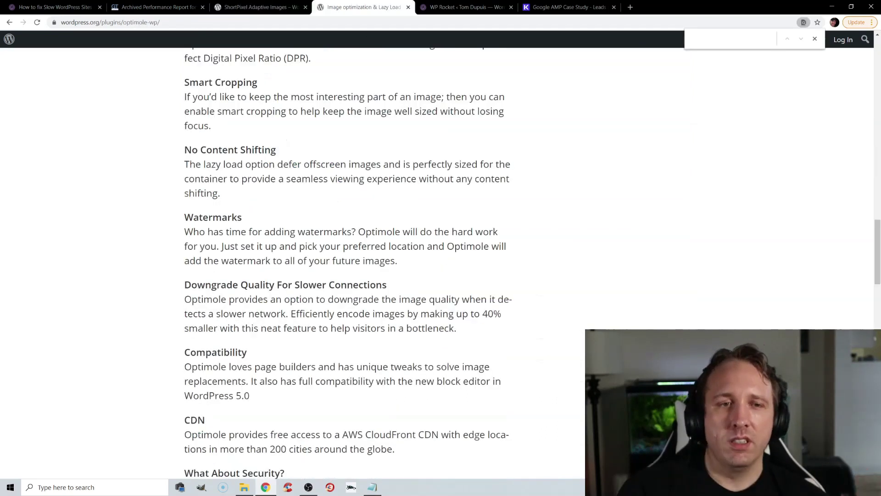
{"action": "left_click_drag", "start_coordinate": [184, 285], "coordinate": [324, 290]}
{"action": "left_click", "coordinate": [214, 288]}
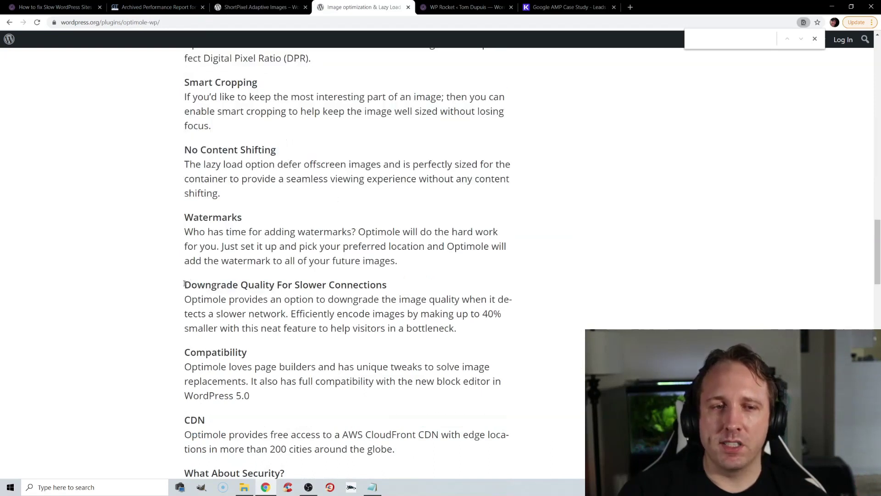
{"action": "left_click_drag", "start_coordinate": [184, 285], "coordinate": [396, 287]}
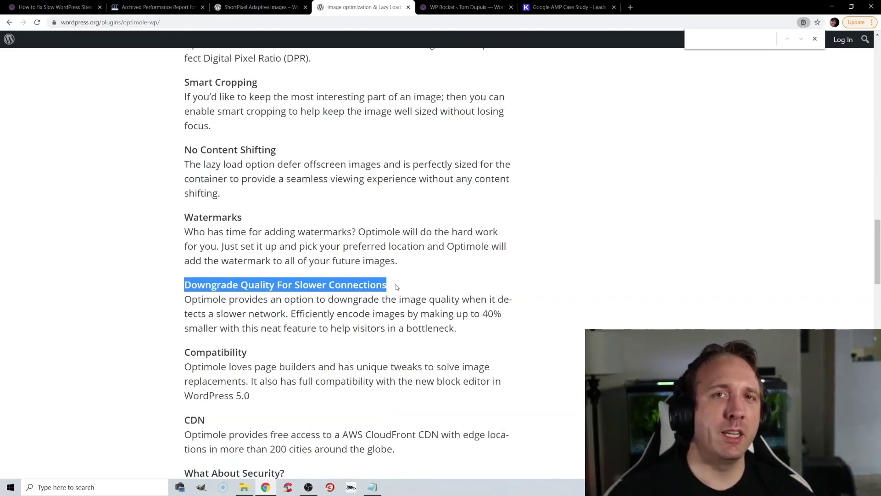
Check WP Rocket's mobile cache options and open the Google AMP case study
{"action": "left_click", "coordinate": [453, 8]}
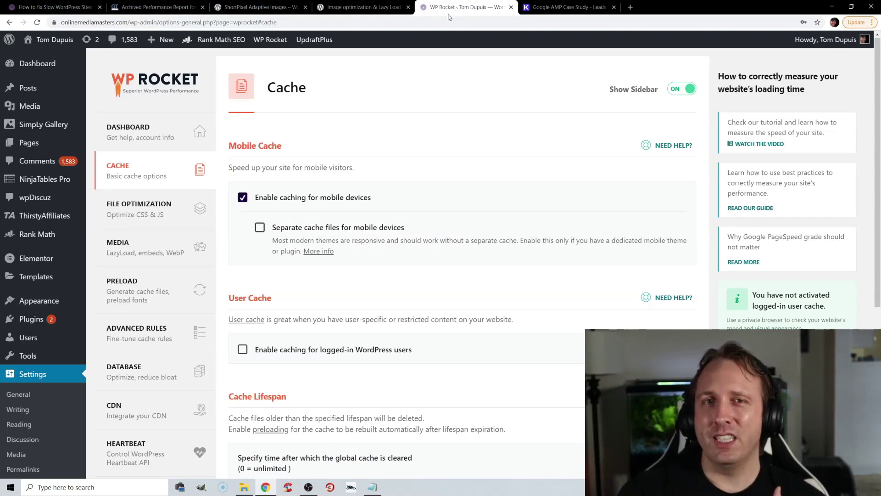
{"action": "left_click", "coordinate": [551, 7]}
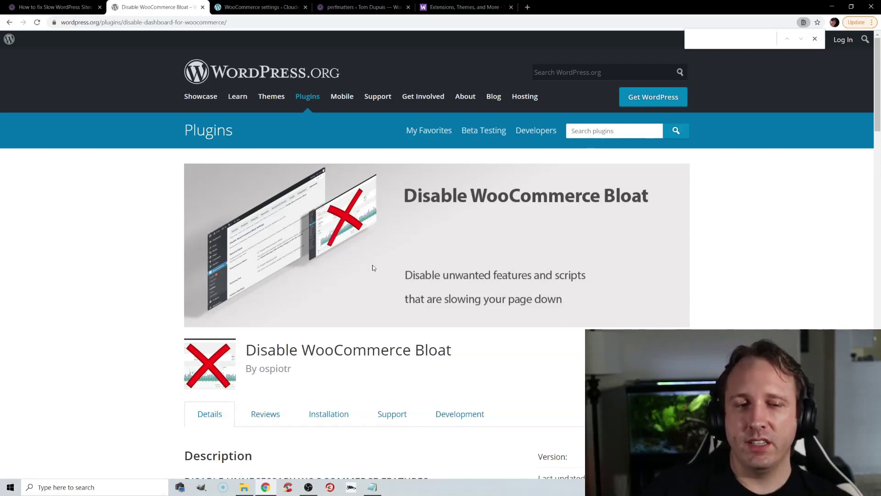
Review the Disable WooCommerce Bloat plugin page and its settings, Perfmatters' WooCommerce options, and the Extensions, Themes, and More page
{"action": "scroll", "coordinate": [306, 236], "scroll_direction": "down", "scroll_amount": 8}
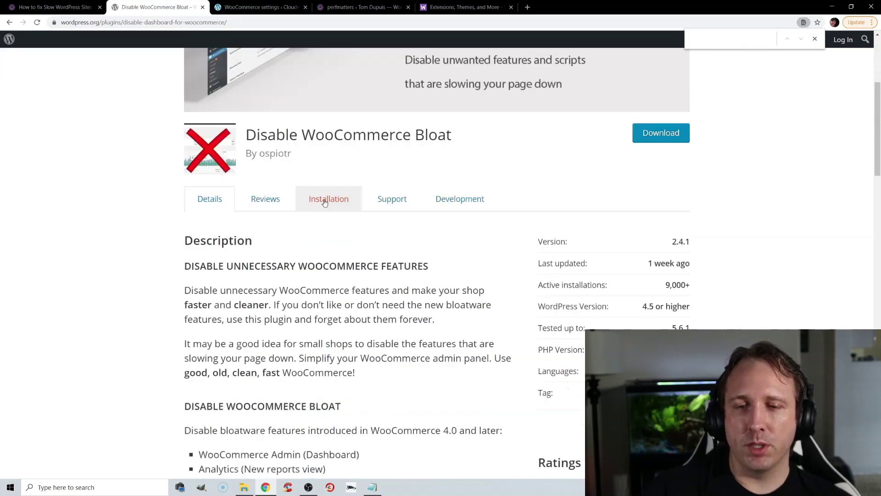
{"action": "key", "text": "ctrl+Tab"}
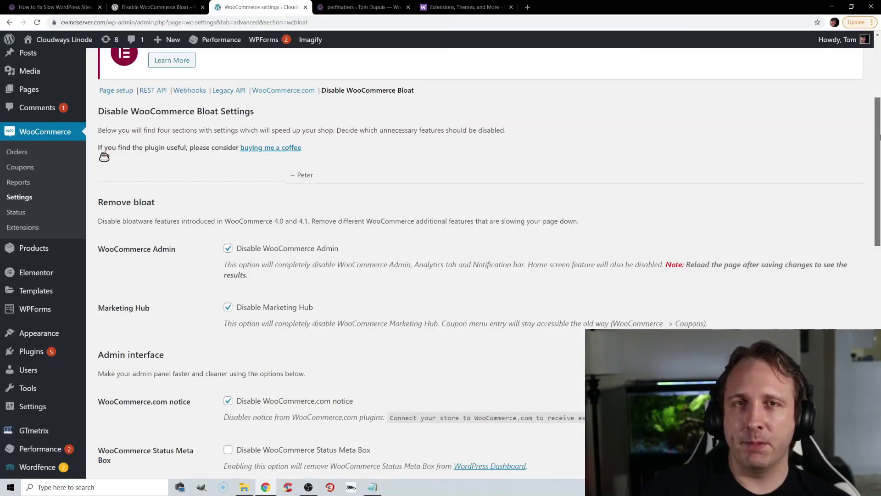
{"action": "left_click_drag", "start_coordinate": [877, 137], "coordinate": [878, 284]}
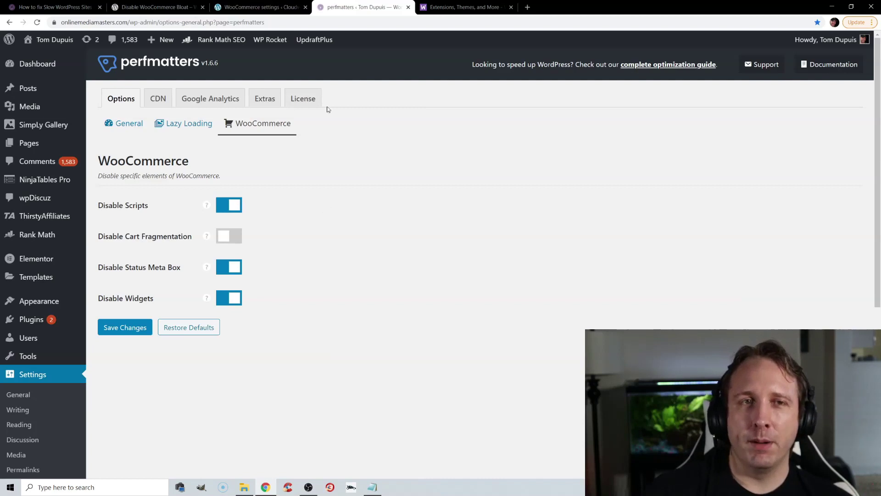
{"action": "left_click", "coordinate": [257, 7]}
{"action": "scroll", "coordinate": [704, 196], "scroll_direction": "up", "scroll_amount": 5}
{"action": "scroll", "coordinate": [880, 145], "scroll_direction": "down", "scroll_amount": 1}
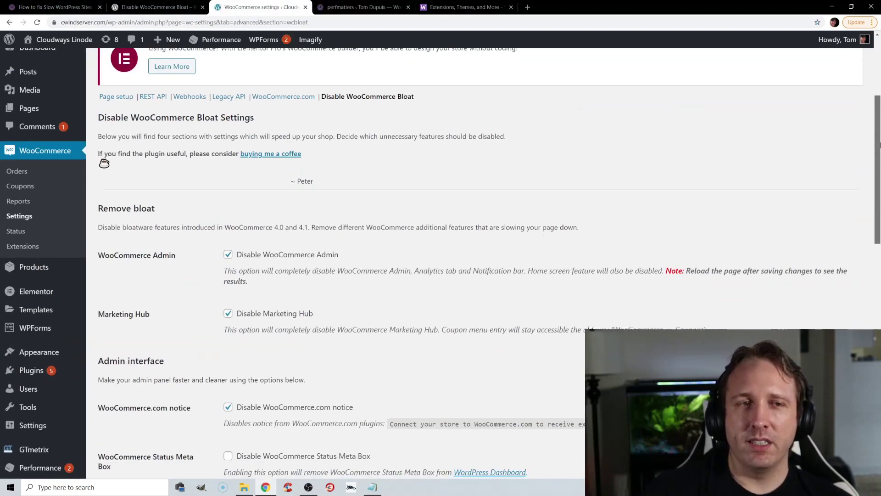
{"action": "left_click", "coordinate": [463, 7]}
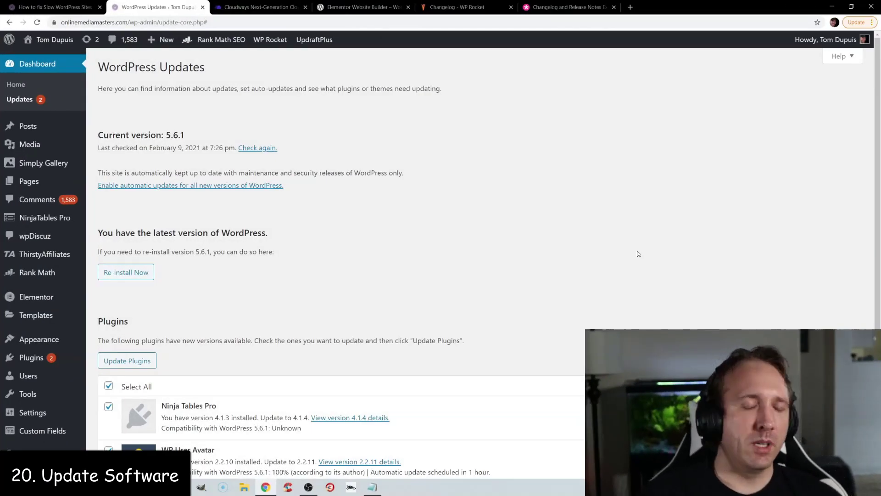
Review the PHP version choices and the MySQL version setting in the Cloudways server packages
{"action": "left_click", "coordinate": [257, 7]}
{"action": "left_click", "coordinate": [426, 251]}
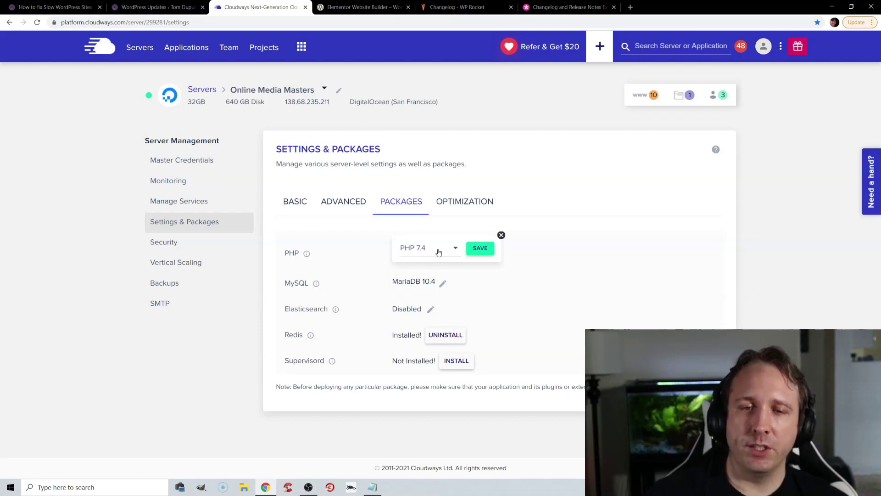
{"action": "left_click", "coordinate": [438, 252]}
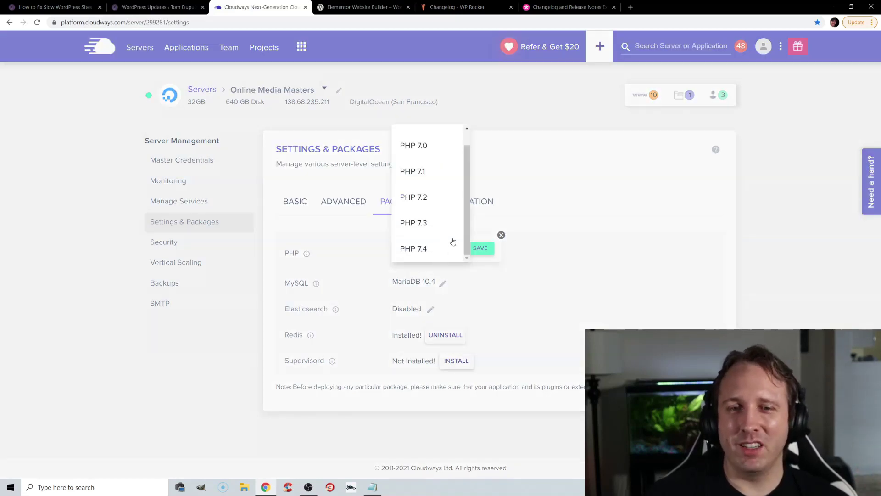
{"action": "left_click", "coordinate": [578, 246]}
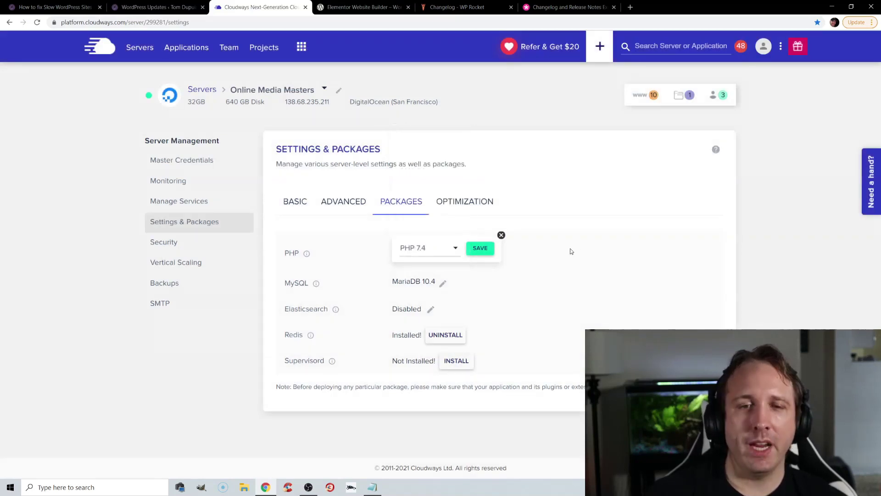
{"action": "left_click", "coordinate": [442, 283]}
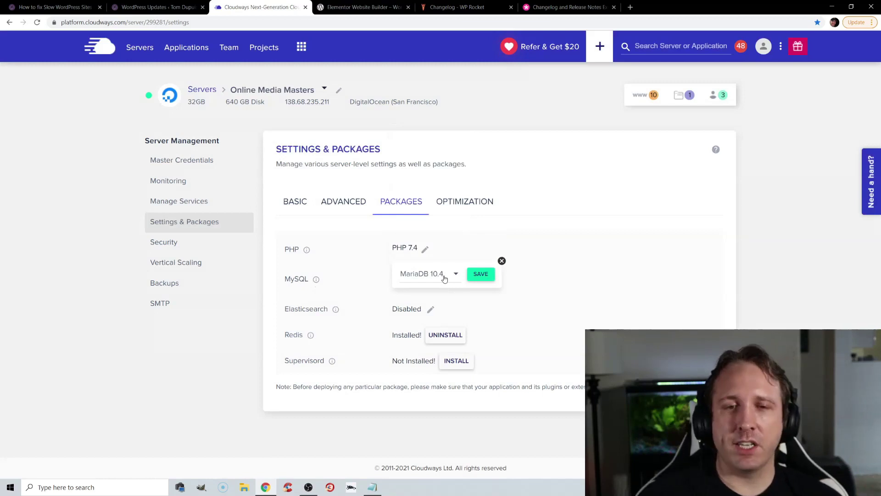
Highlight Elementor 3.1.0's conditional JS and Swiper loading entry, and check the WP Rocket changelog and the other release notes page
{"action": "left_click", "coordinate": [367, 7]}
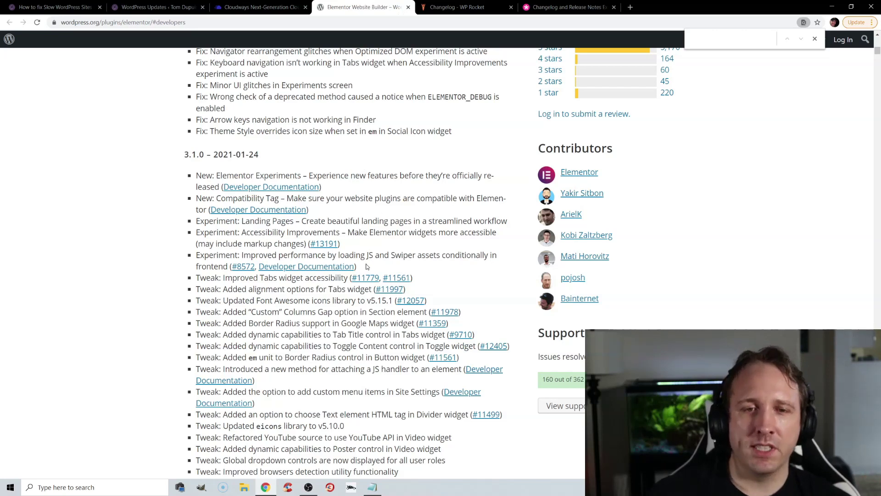
{"action": "left_click_drag", "start_coordinate": [366, 267], "coordinate": [197, 255]}
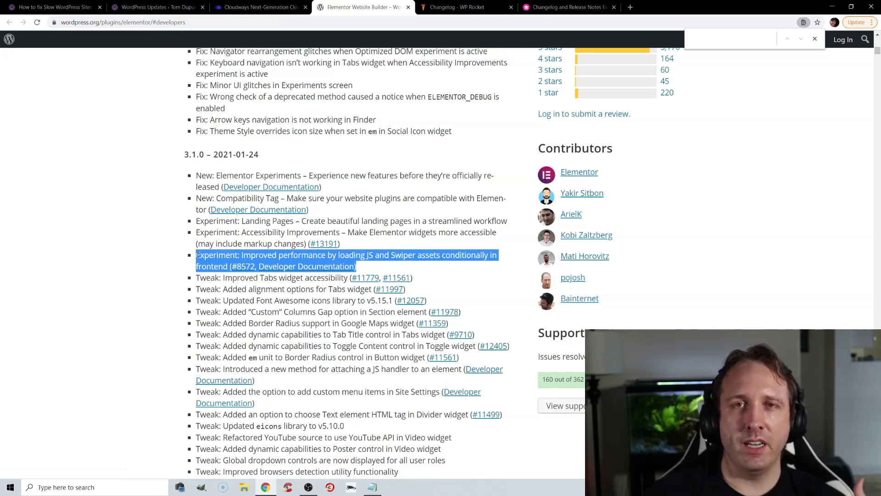
{"action": "left_click", "coordinate": [459, 8]}
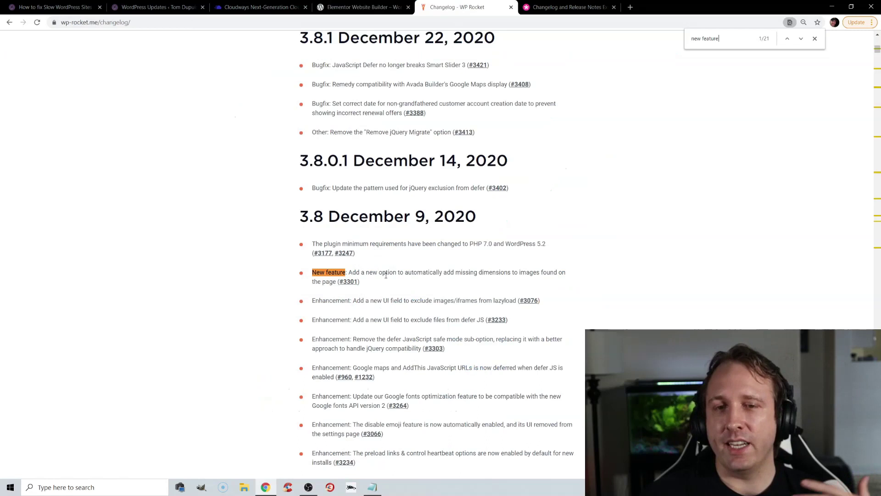
{"action": "left_click", "coordinate": [566, 7]}
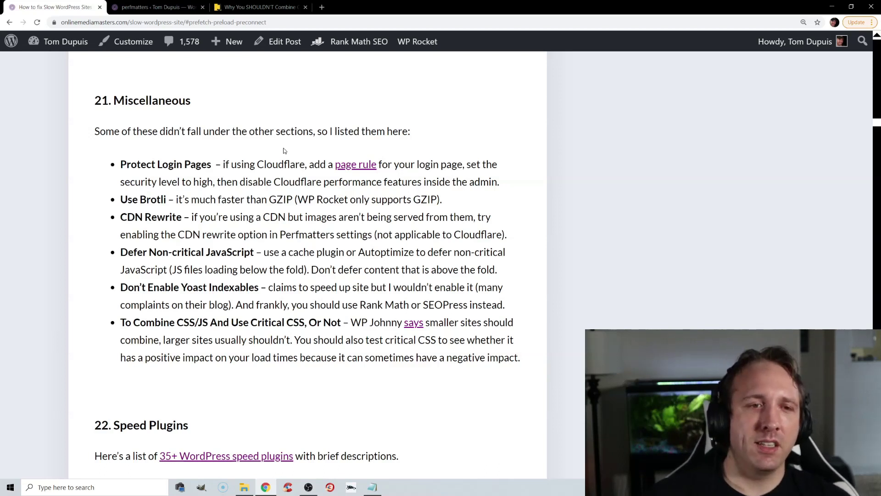
Check Perfmatters' CDN rewrite settings, highlighting the CDN URL, and return to the article's Miscellaneous section
{"action": "left_click", "coordinate": [170, 6]}
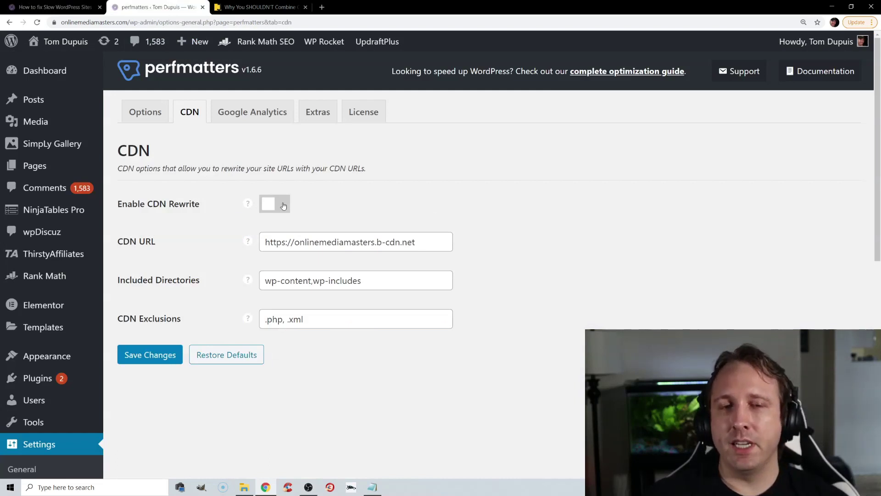
{"action": "left_click_drag", "start_coordinate": [418, 242], "coordinate": [194, 239]}
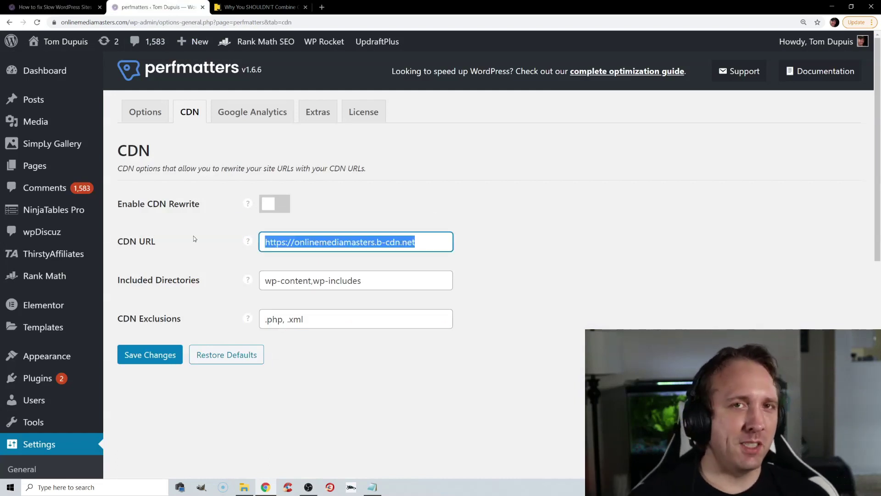
{"action": "key", "text": "ctrl+shift+Tab"}
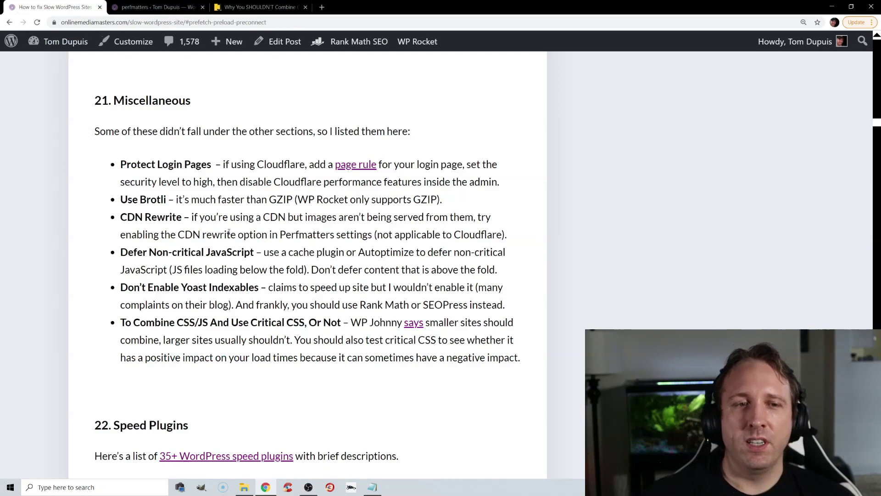